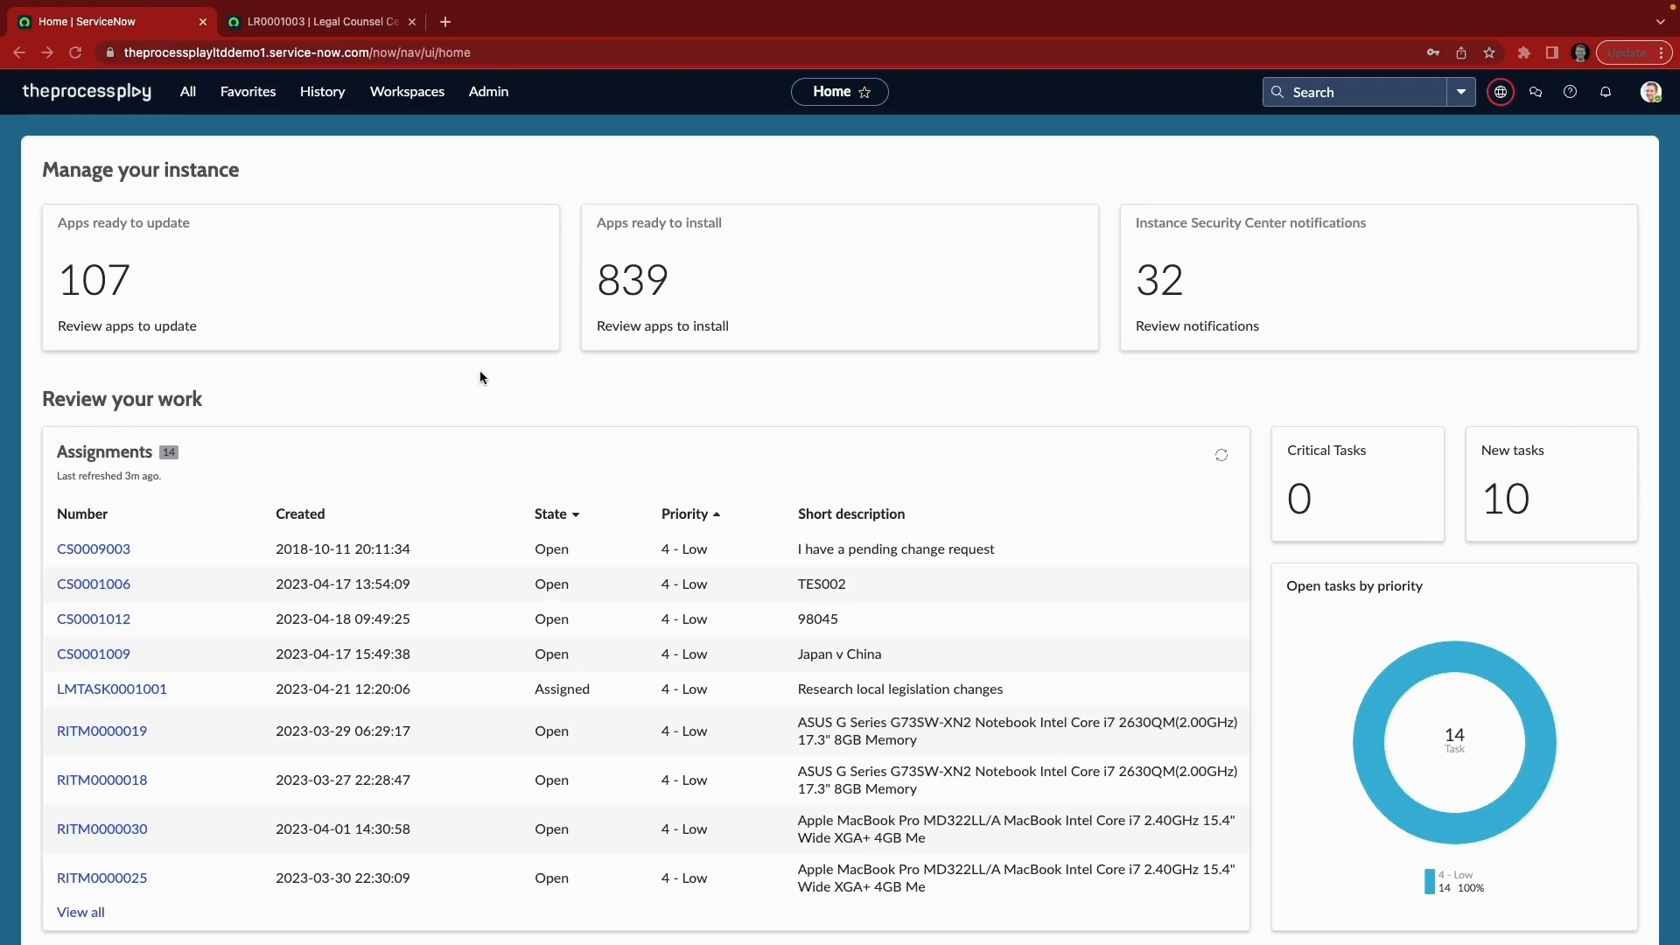
Compose an email from the "Test for Video Submission" legal request, insert the Asking Further Information/Evidence quick message, and close the unsaved draft.
{"action": "left_click", "coordinate": [371, 29]}
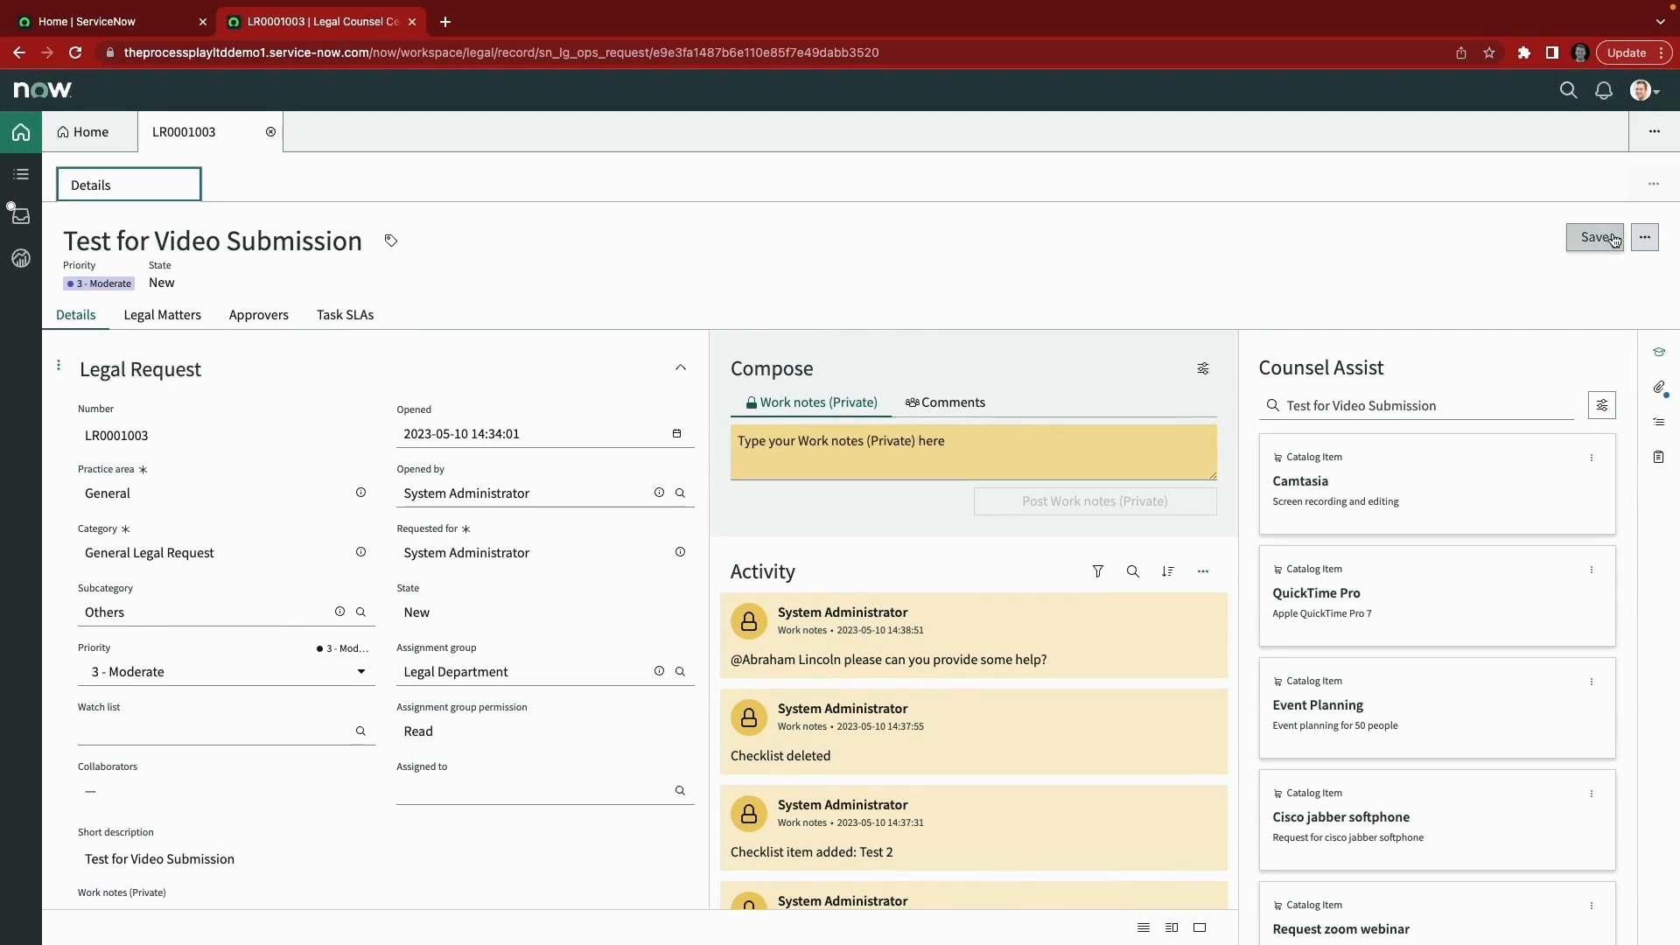
{"action": "left_click", "coordinate": [1645, 236]}
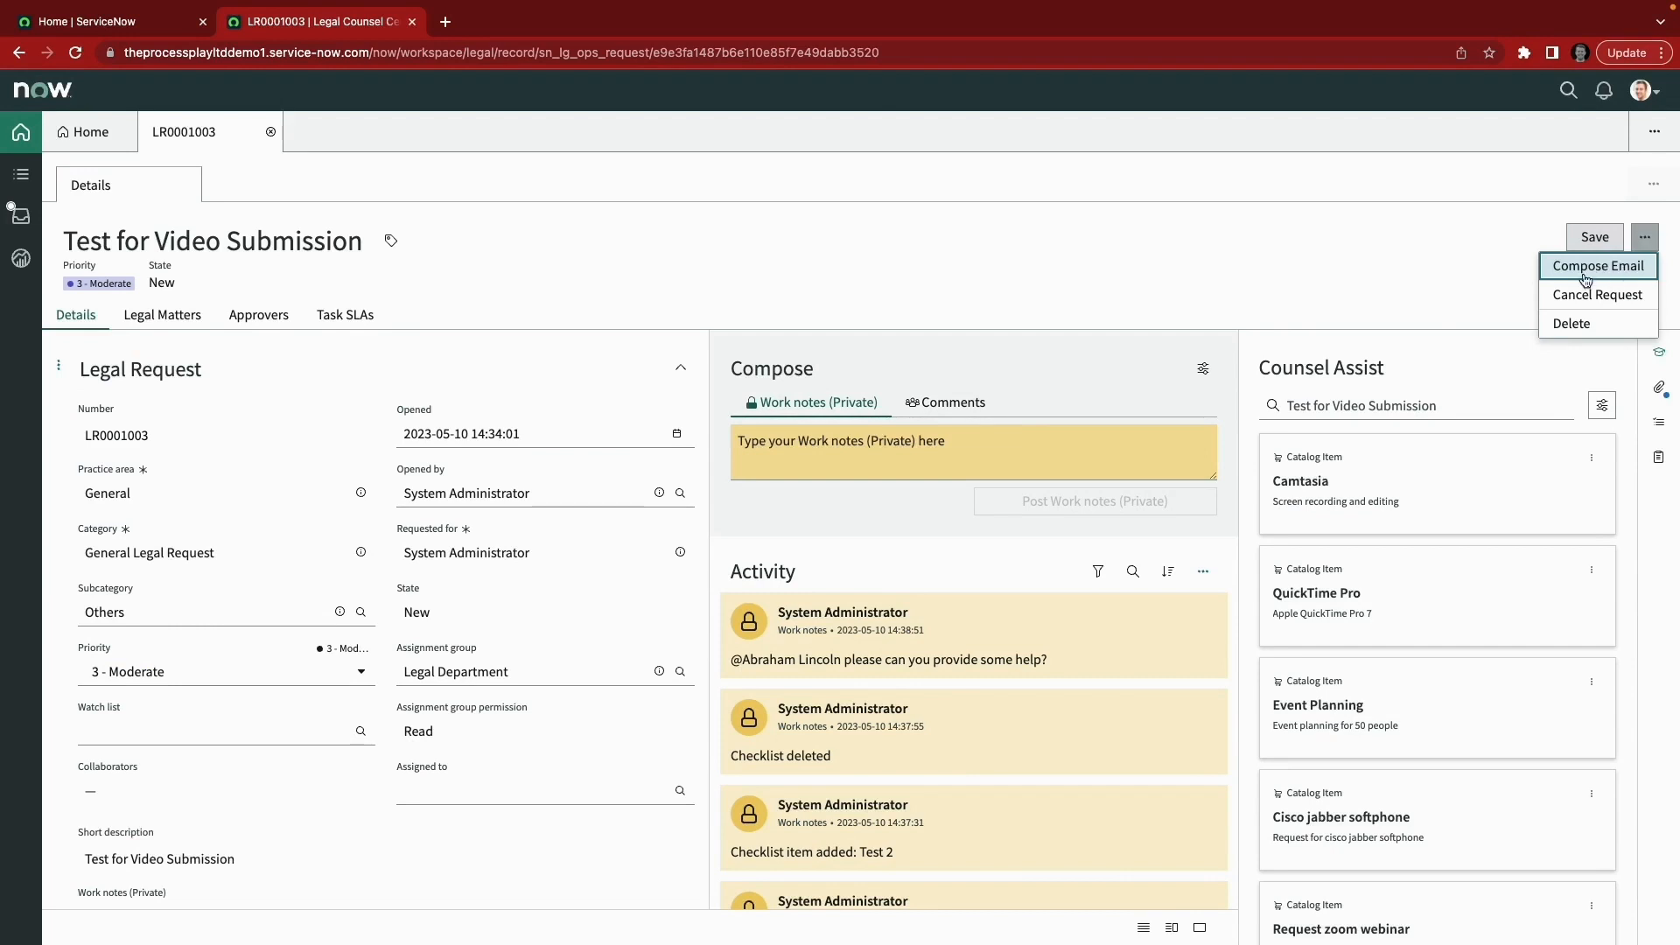
{"action": "left_click", "coordinate": [1623, 266]}
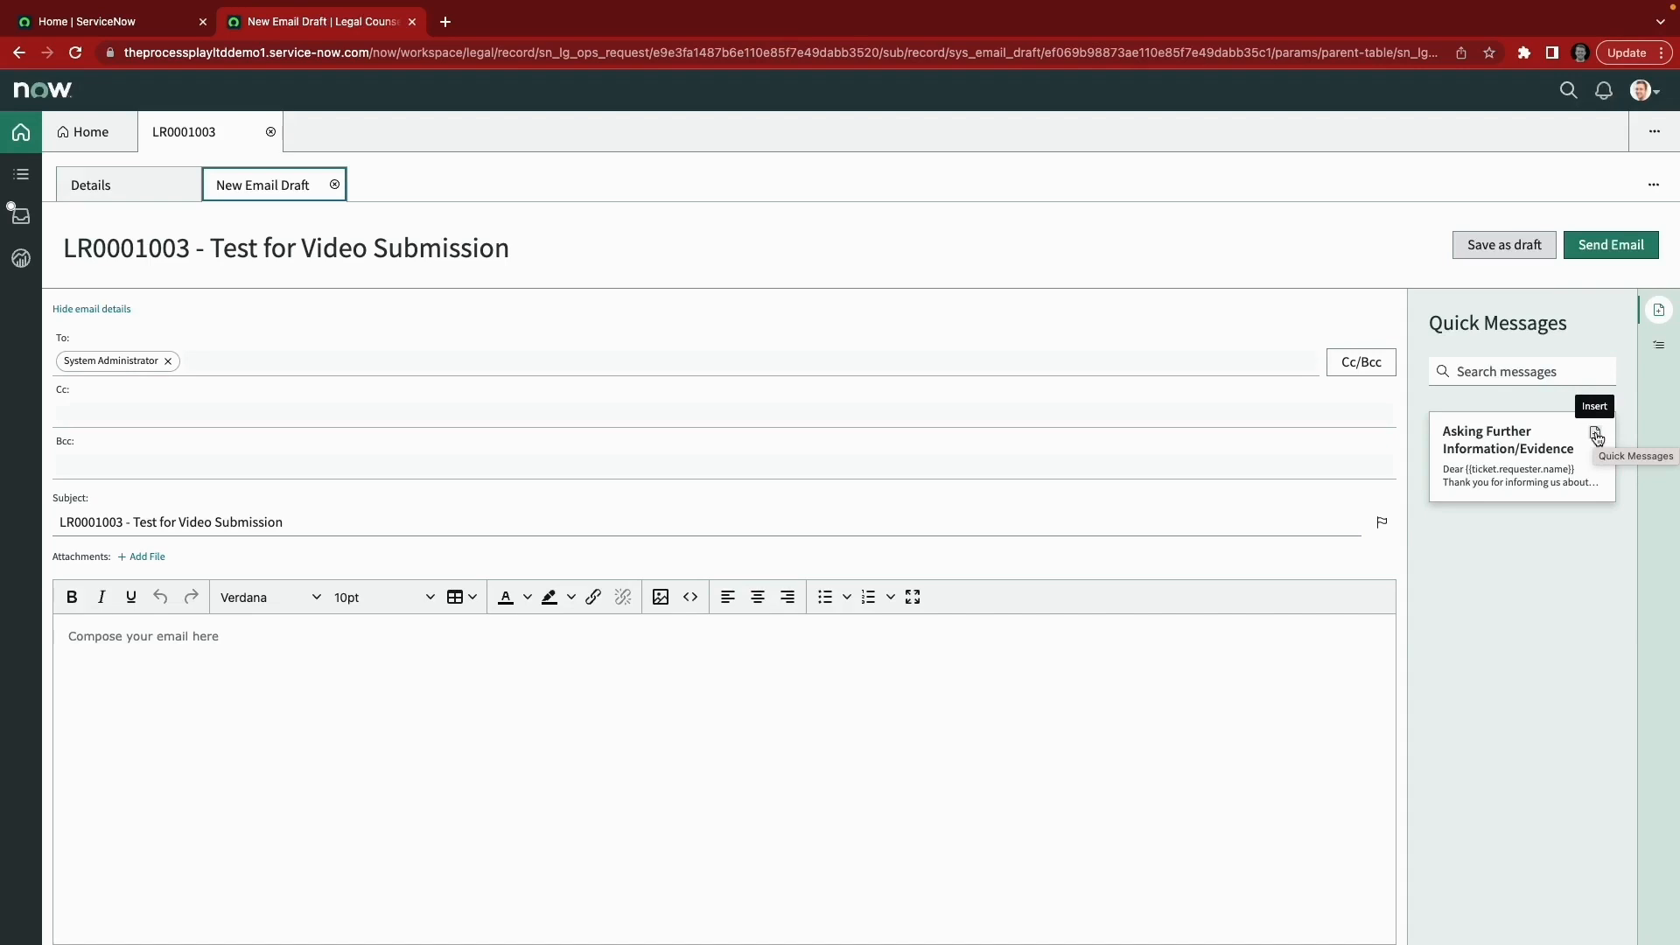
{"action": "left_click", "coordinate": [1539, 456]}
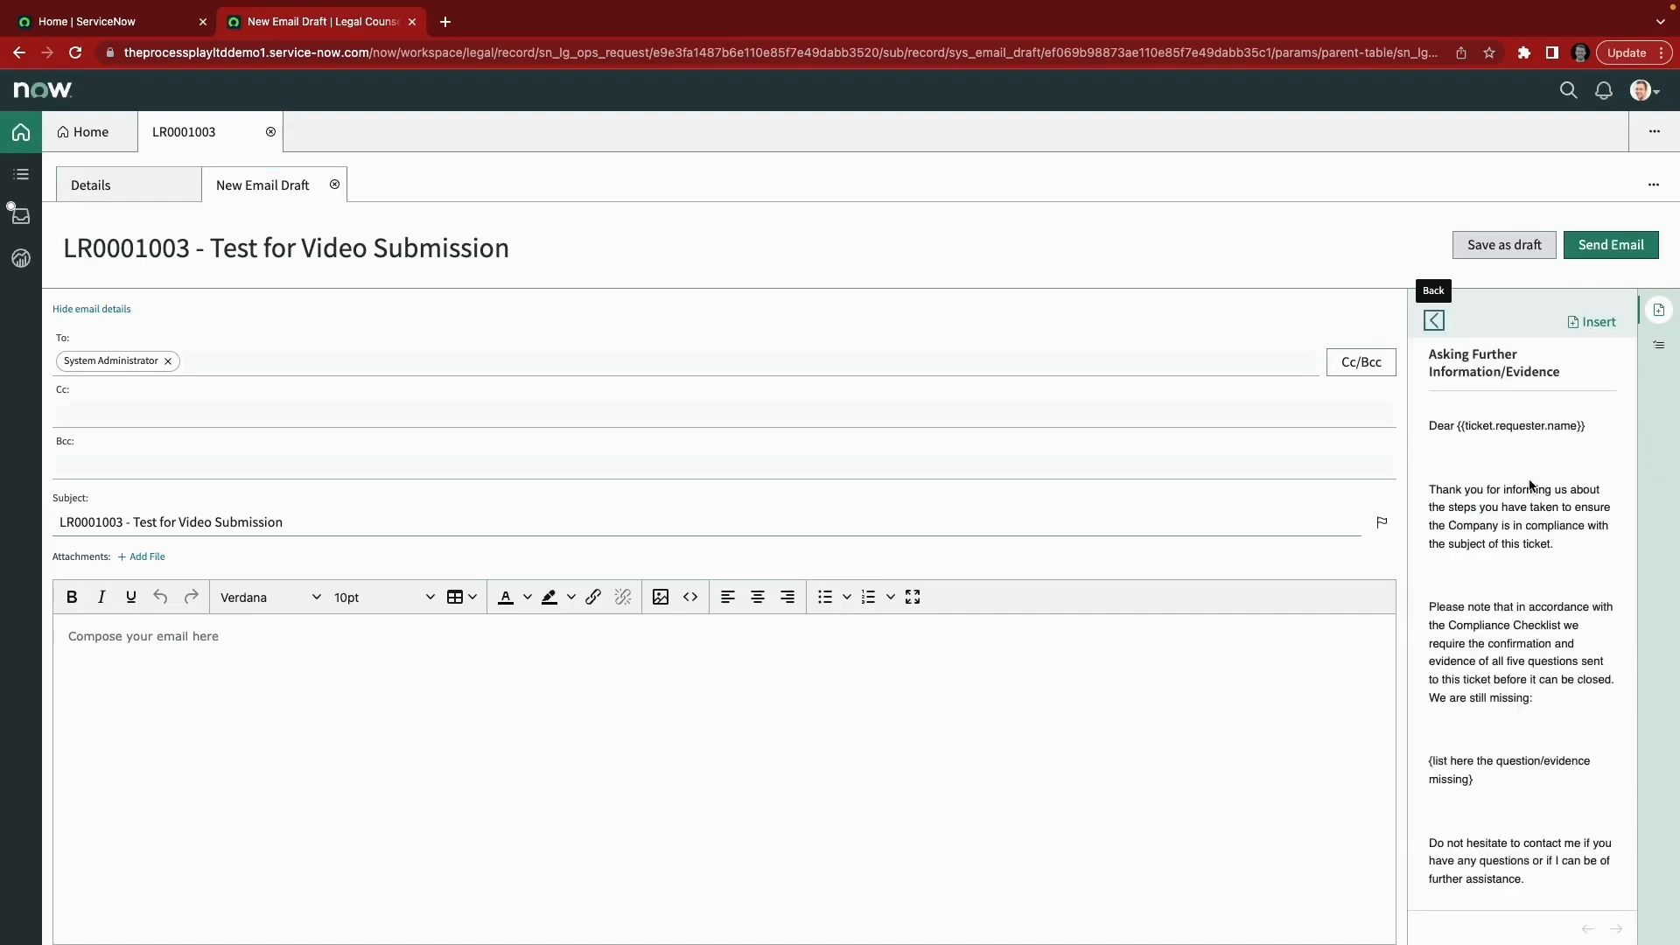
{"action": "left_click", "coordinate": [1592, 322]}
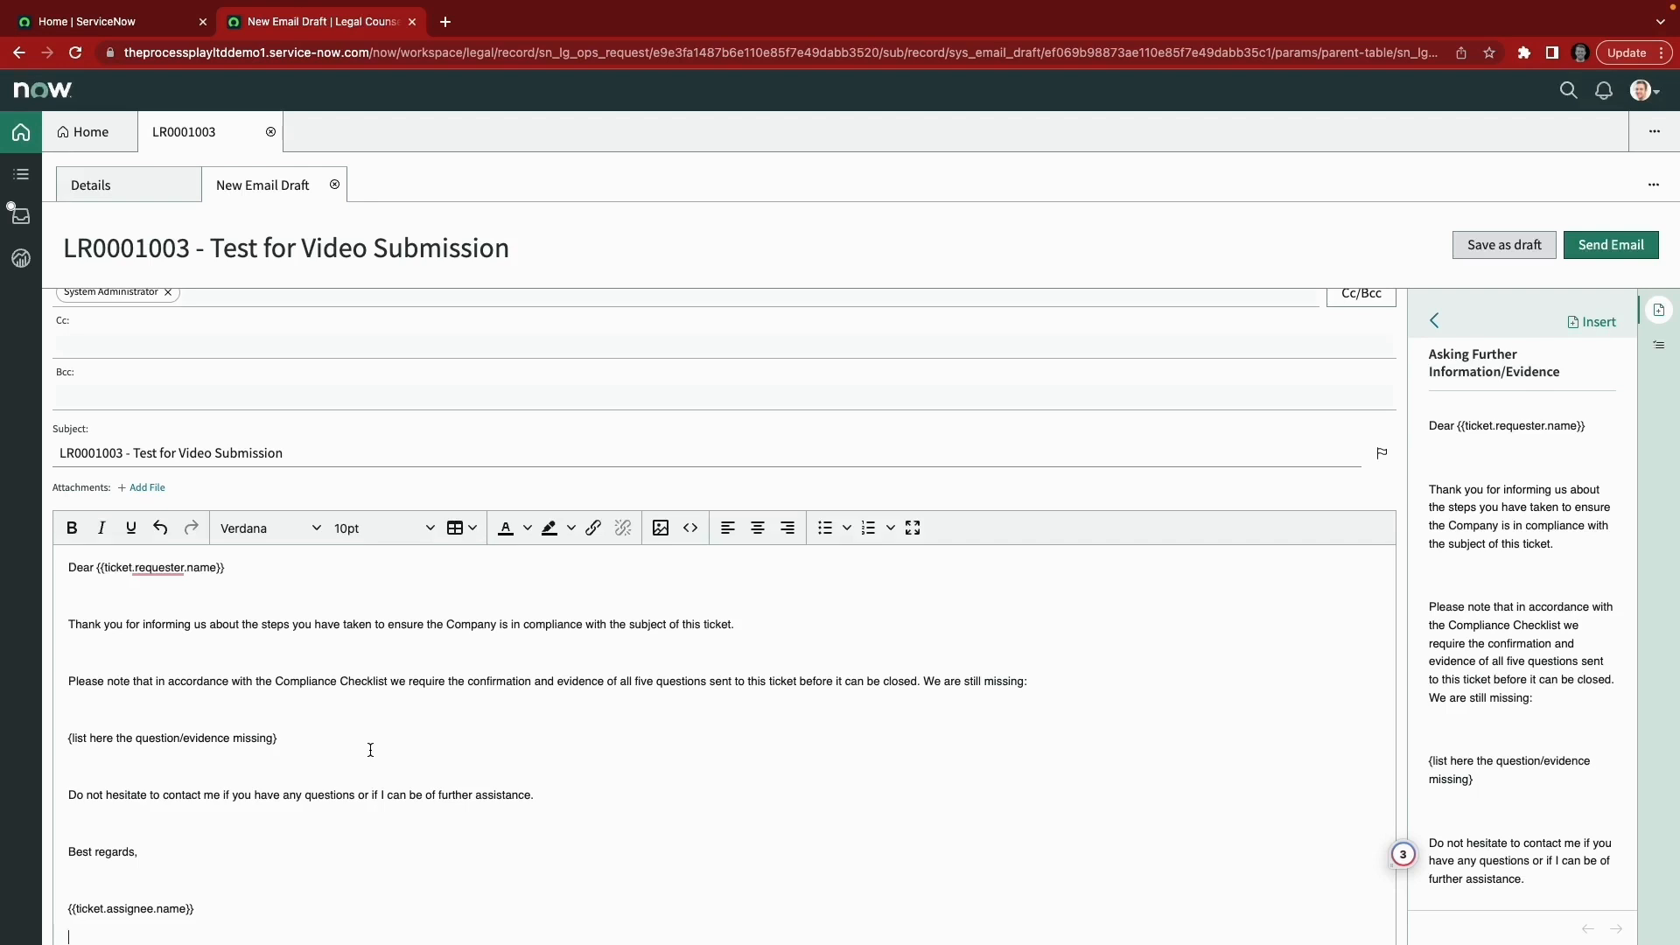
{"action": "left_click", "coordinate": [411, 22]}
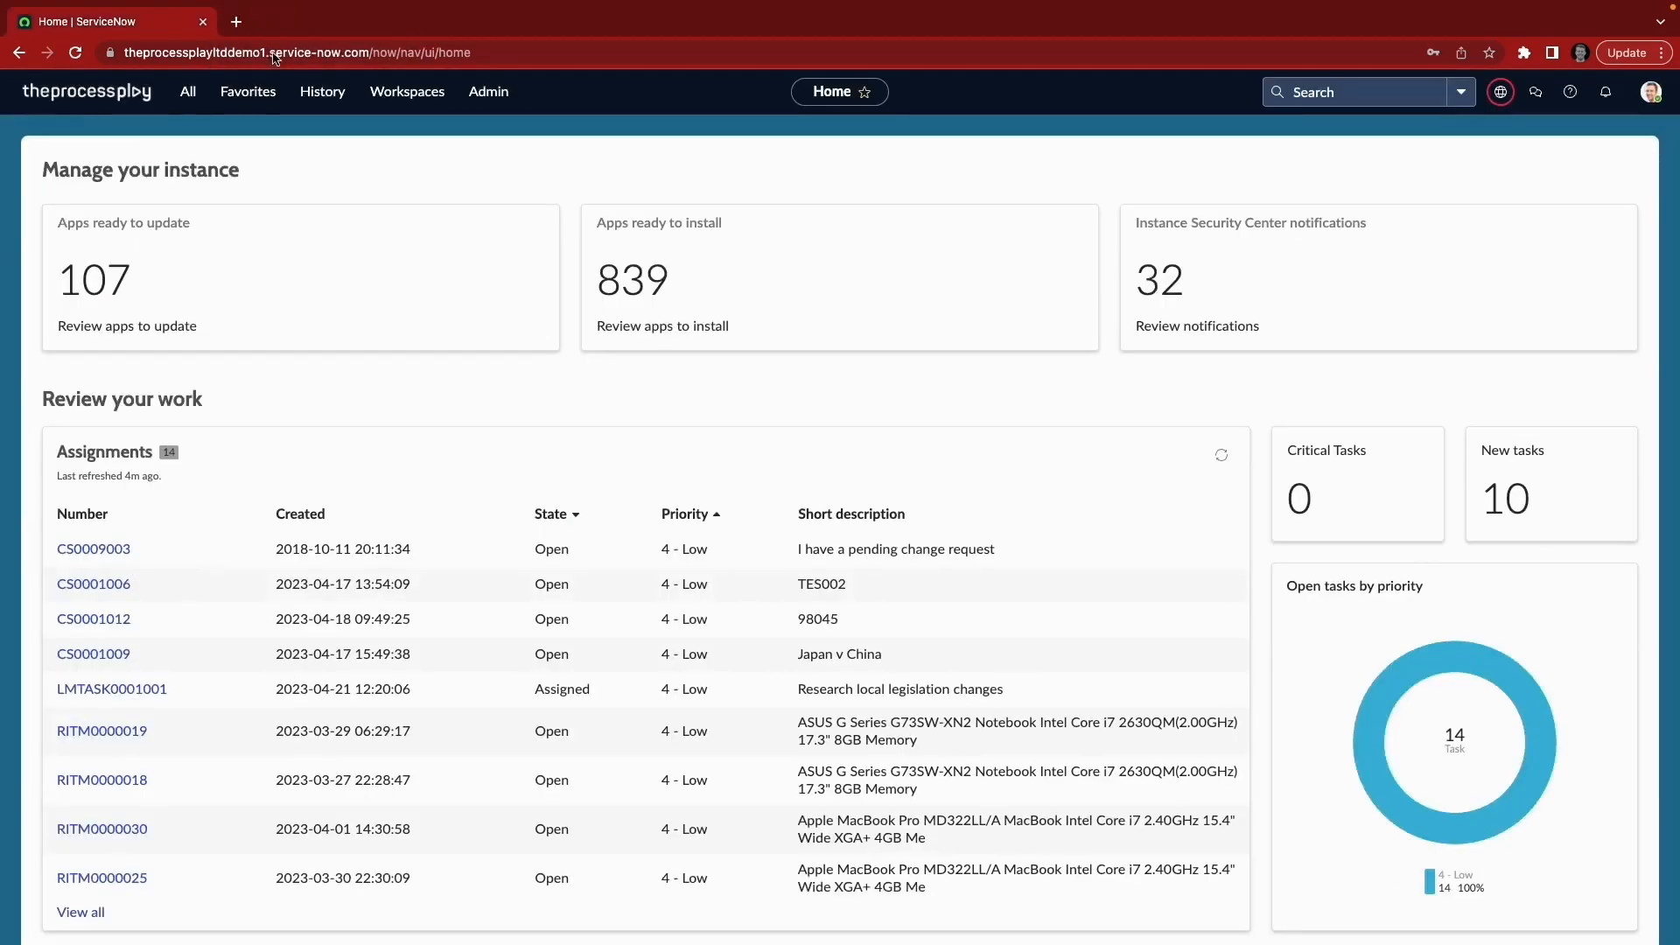
Find the Quick Messages module under Email Client by filtering for "quick mes" and open its list.
{"action": "left_click", "coordinate": [175, 93]}
{"action": "left_click", "coordinate": [257, 136]}
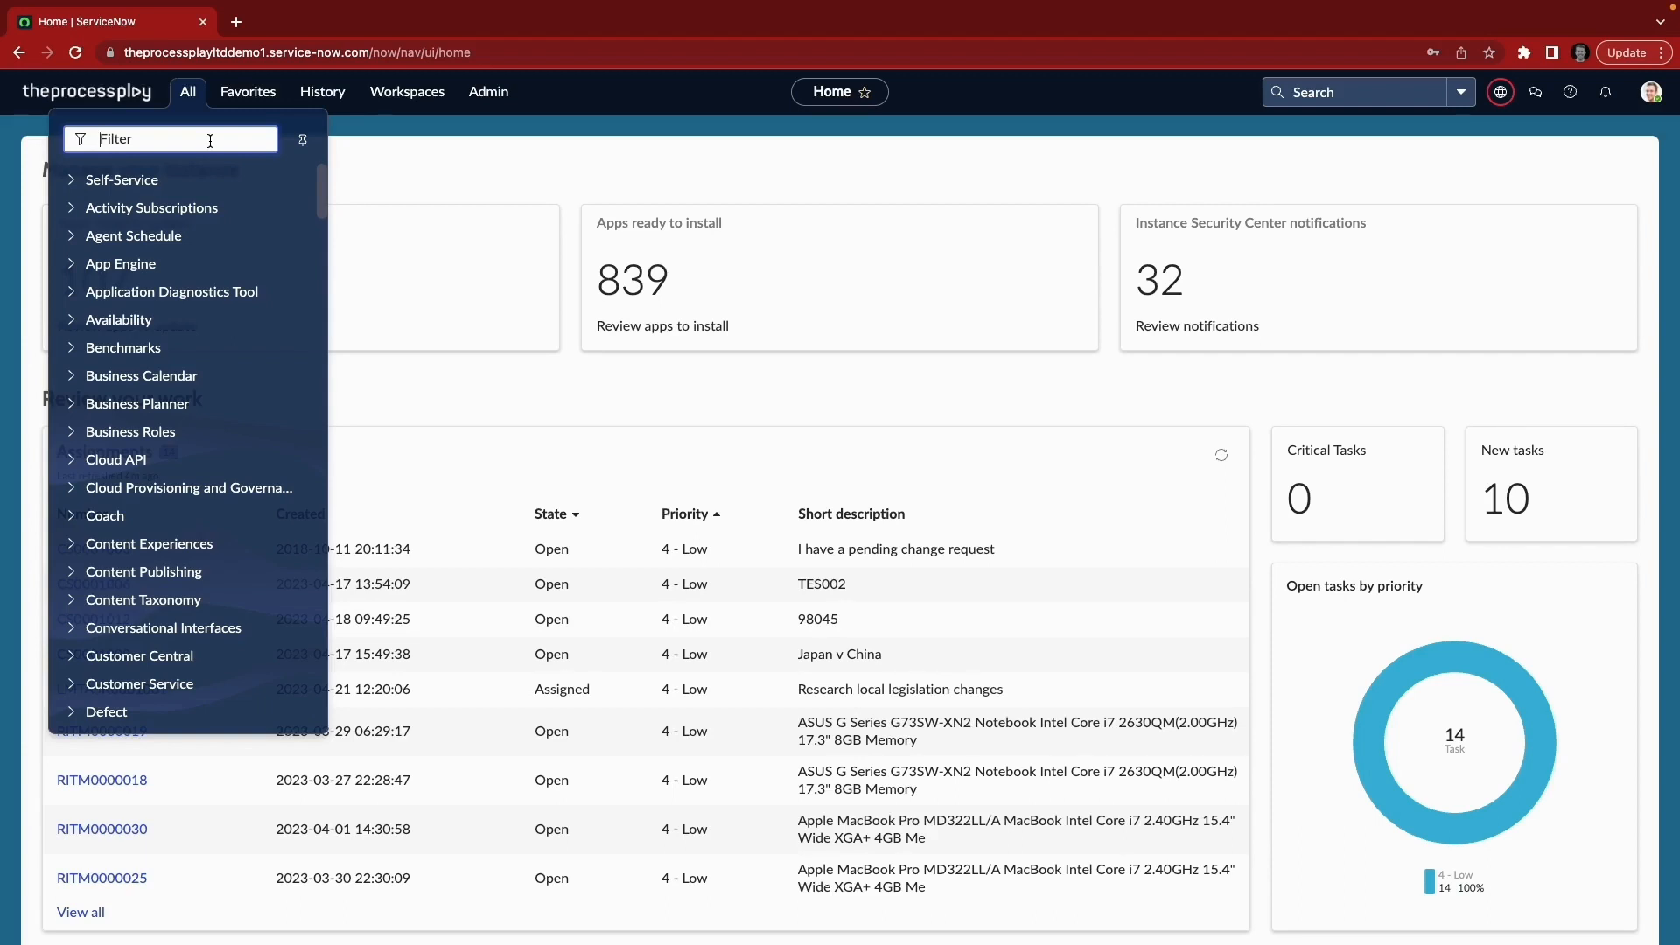
{"action": "type", "text": "quick mes"}
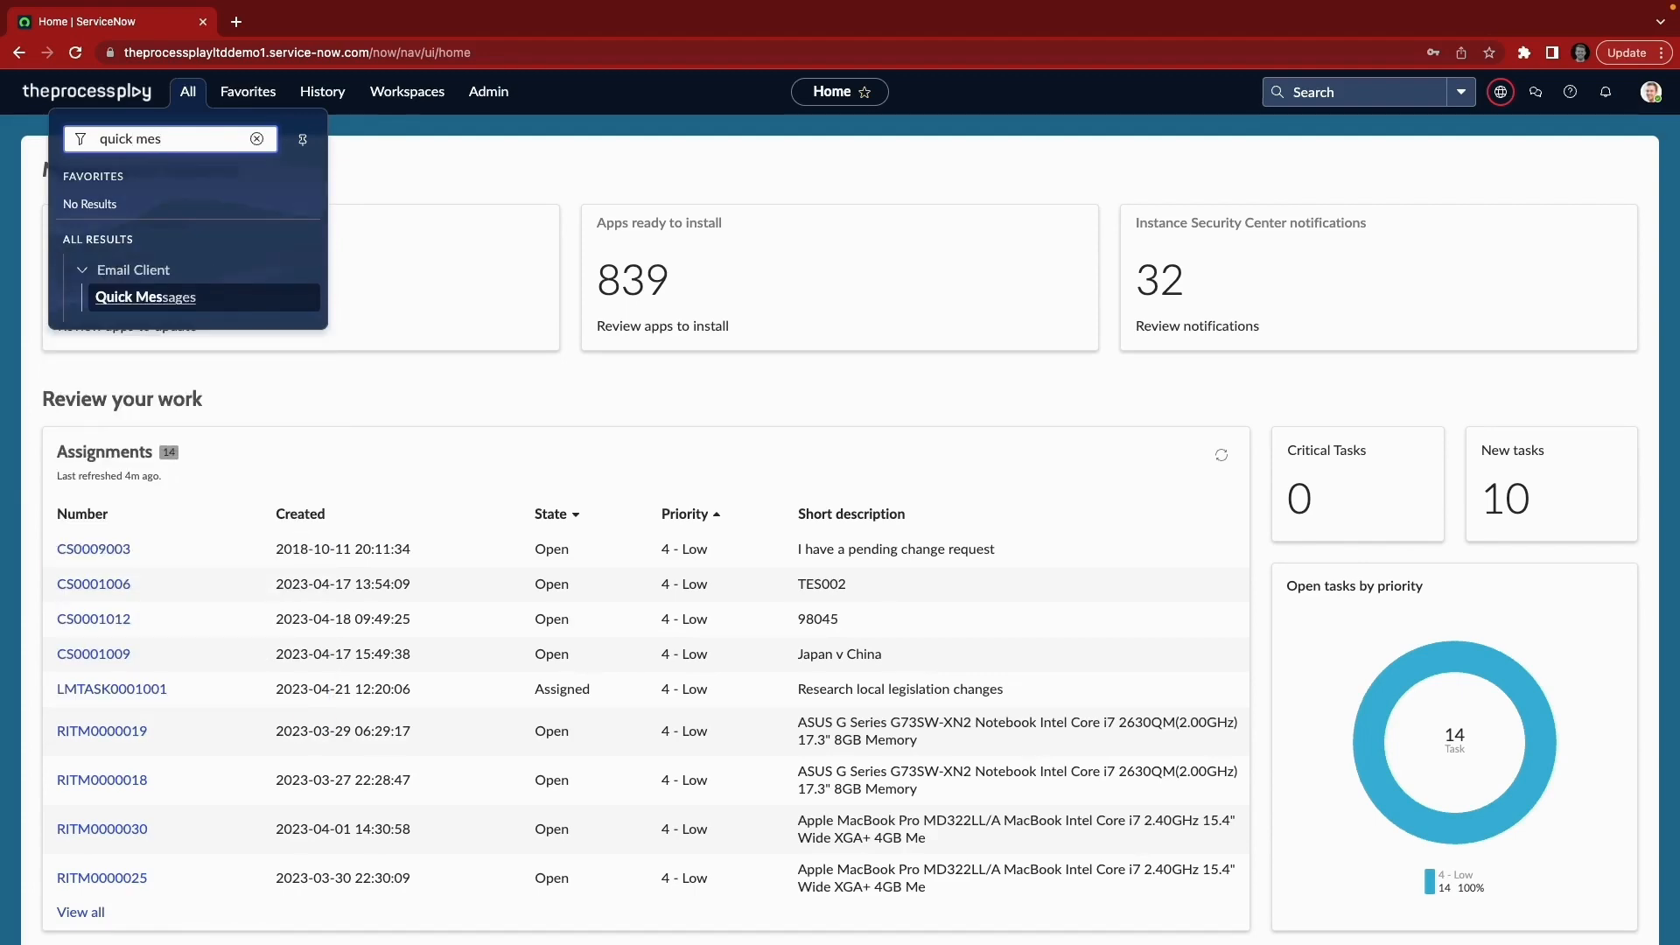
{"action": "left_click", "coordinate": [218, 300]}
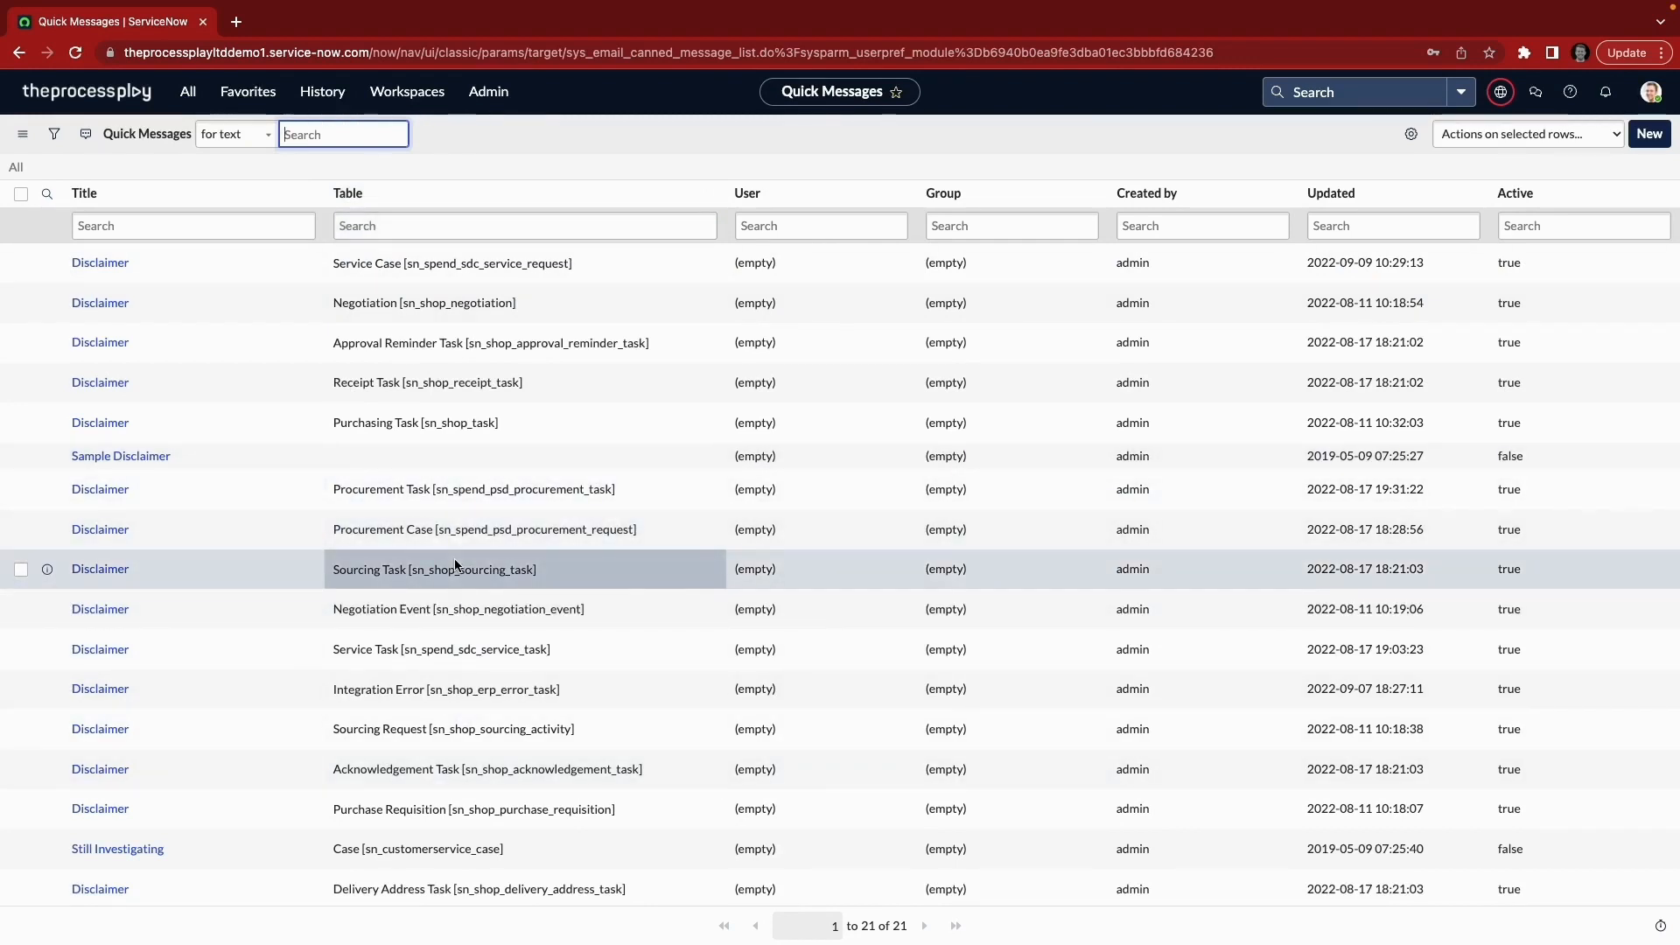
Filter the quick messages list for tables containing "legal" using the search term *legal.
{"action": "left_click", "coordinate": [497, 227]}
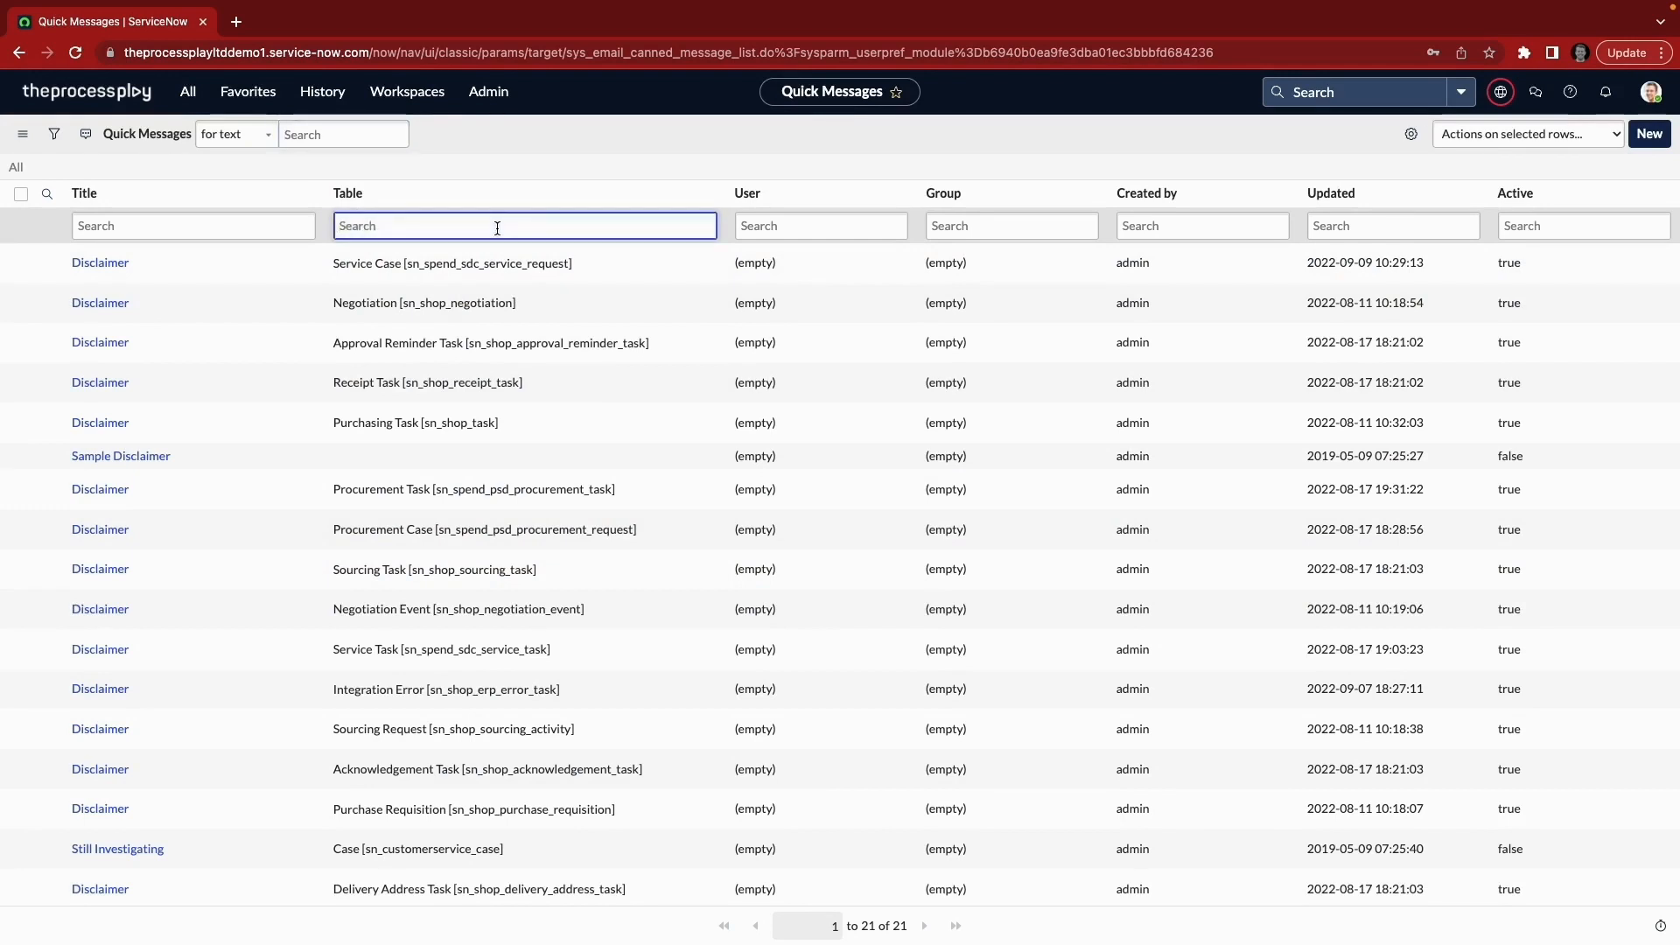
{"action": "type", "text": "*leg"}
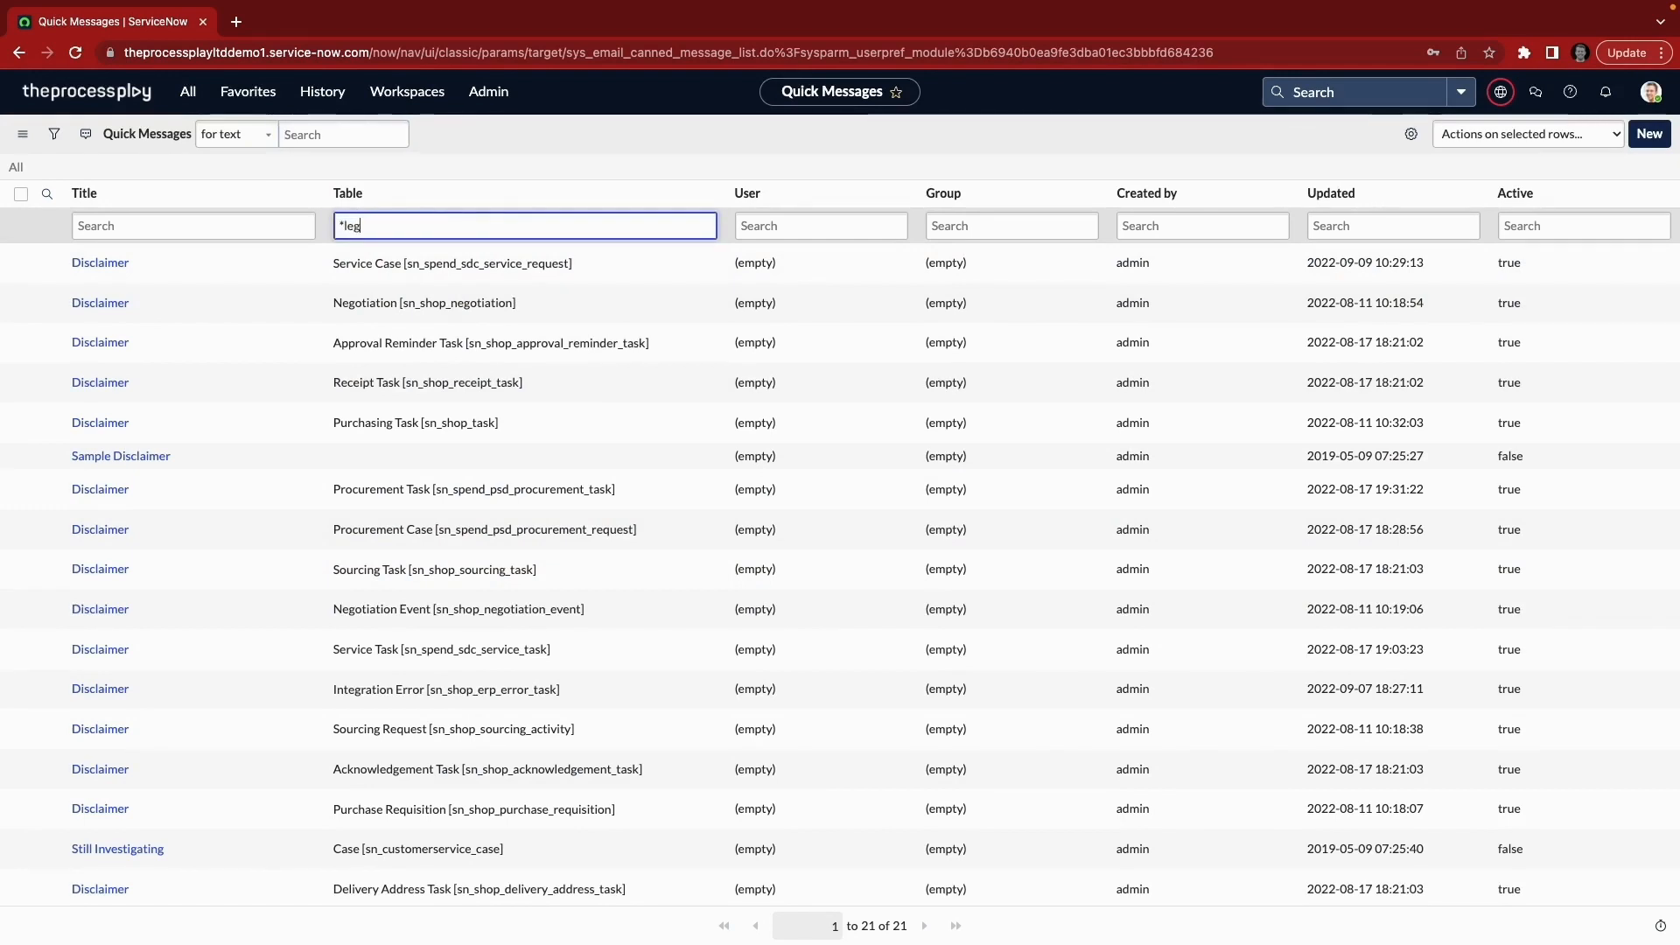
{"action": "type", "text": "al"}
{"action": "key", "text": "Return"}
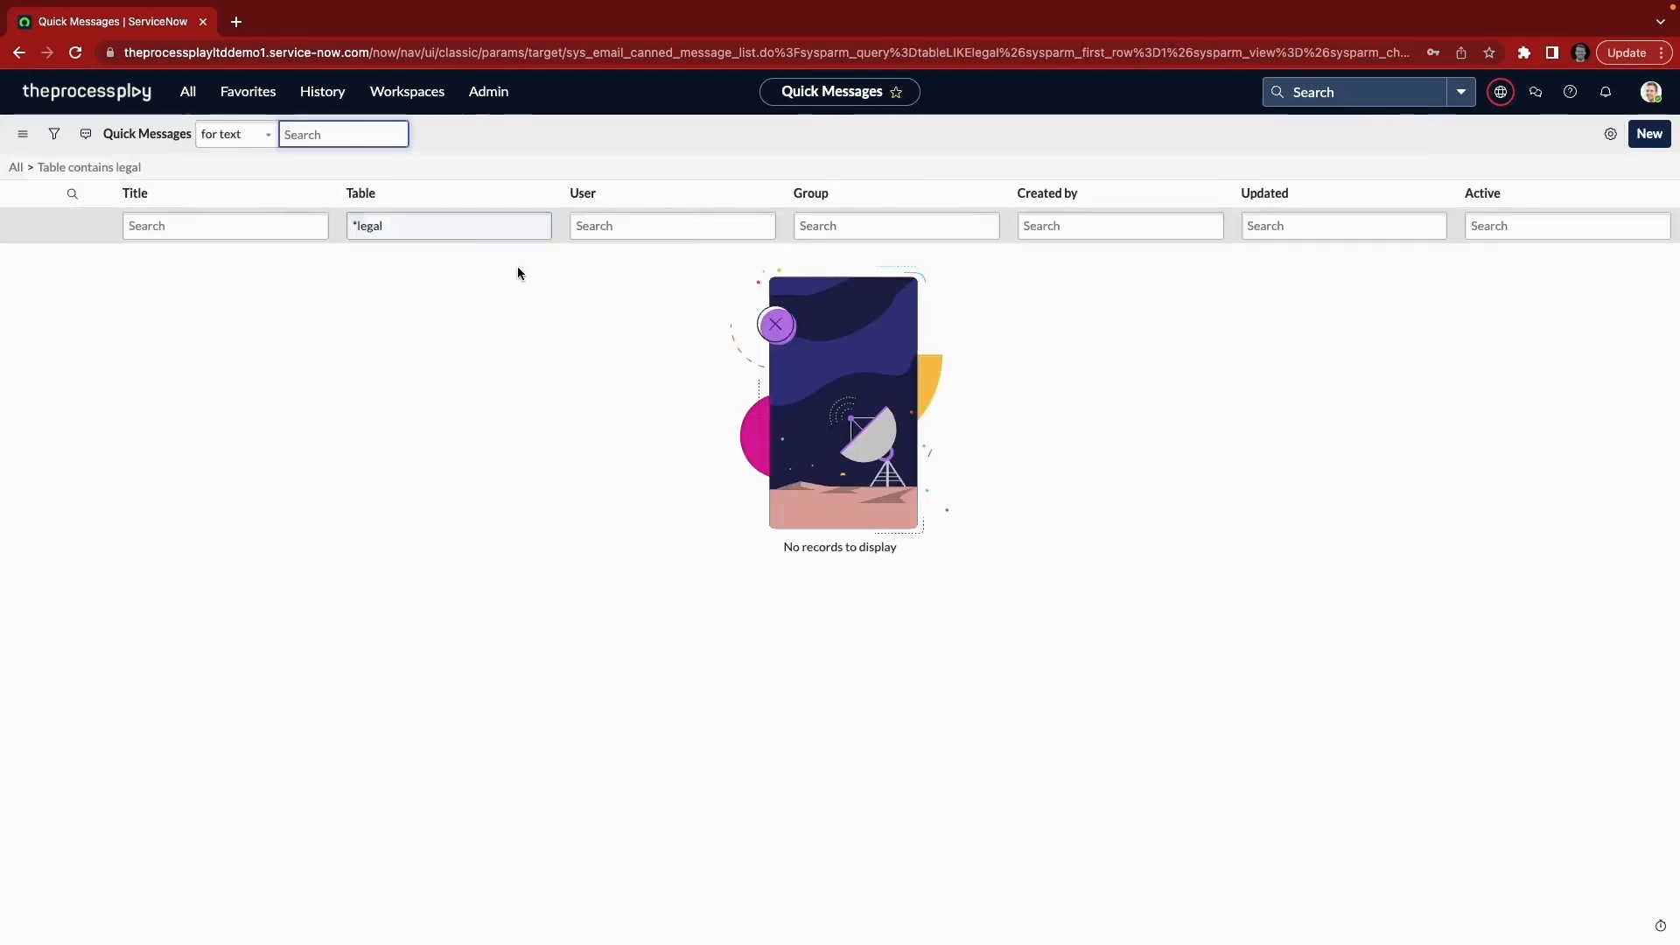
Filter the quick messages by table with *lg and open the Asking Further Information/Evidence record.
{"action": "left_click", "coordinate": [449, 228]}
{"action": "key", "text": "BackSpace"}
{"action": "key", "text": "BackSpace"}
{"action": "key", "text": "BackSpace"}
{"action": "key", "text": "BackSpace"}
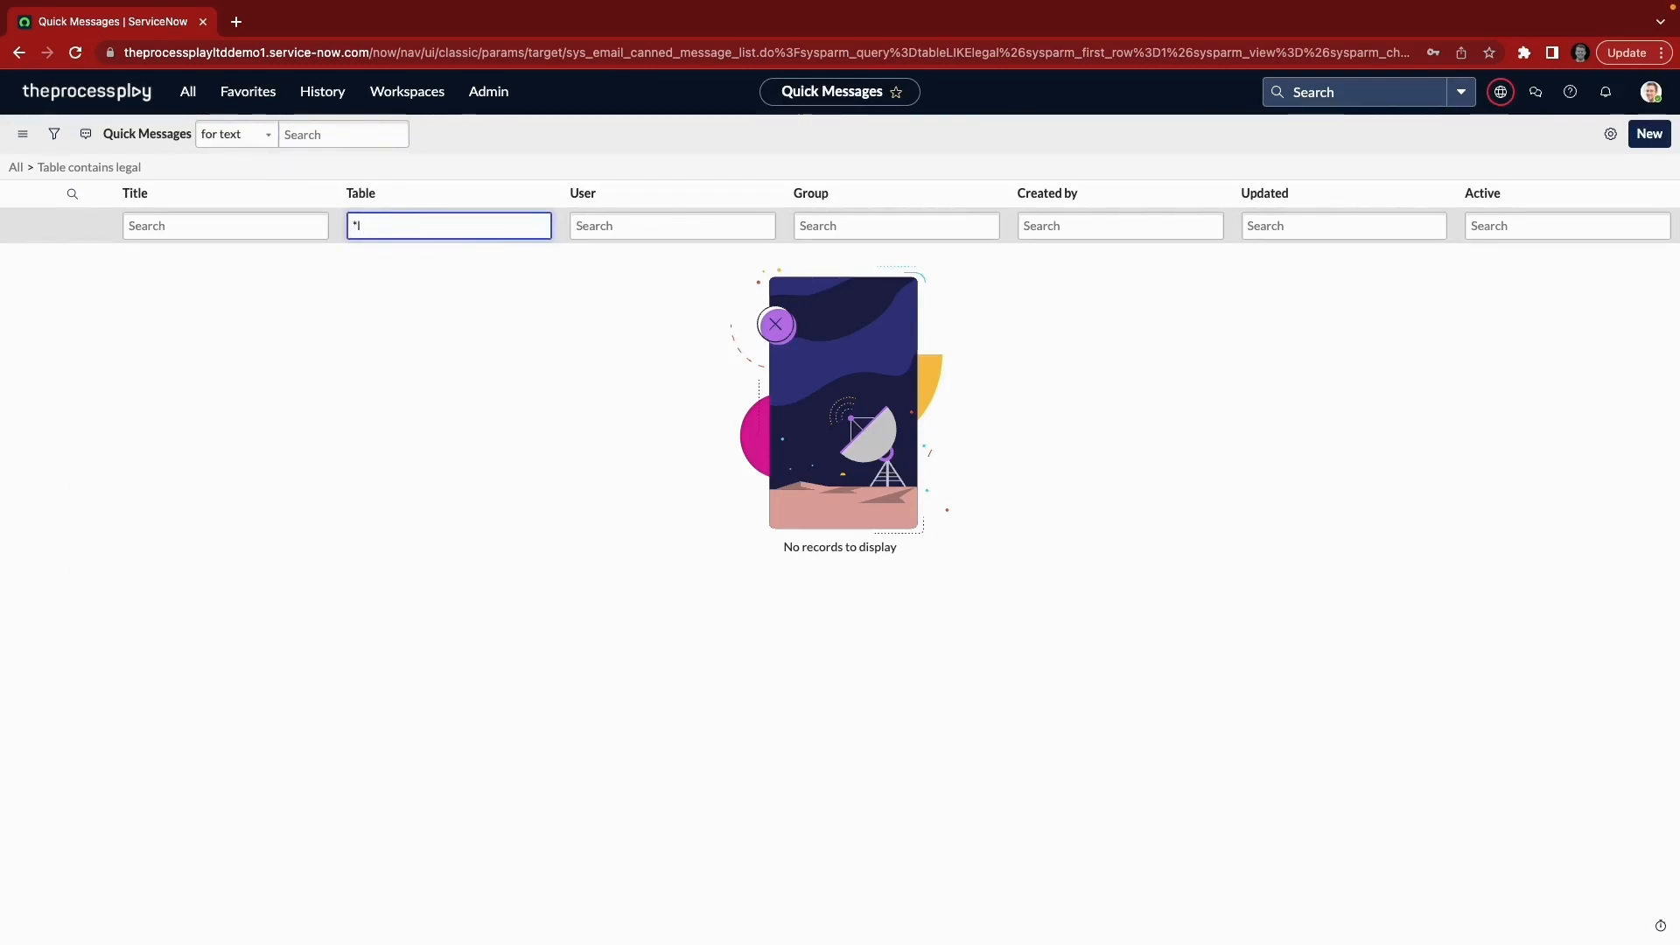
{"action": "type", "text": "g"}
{"action": "key", "text": "Return"}
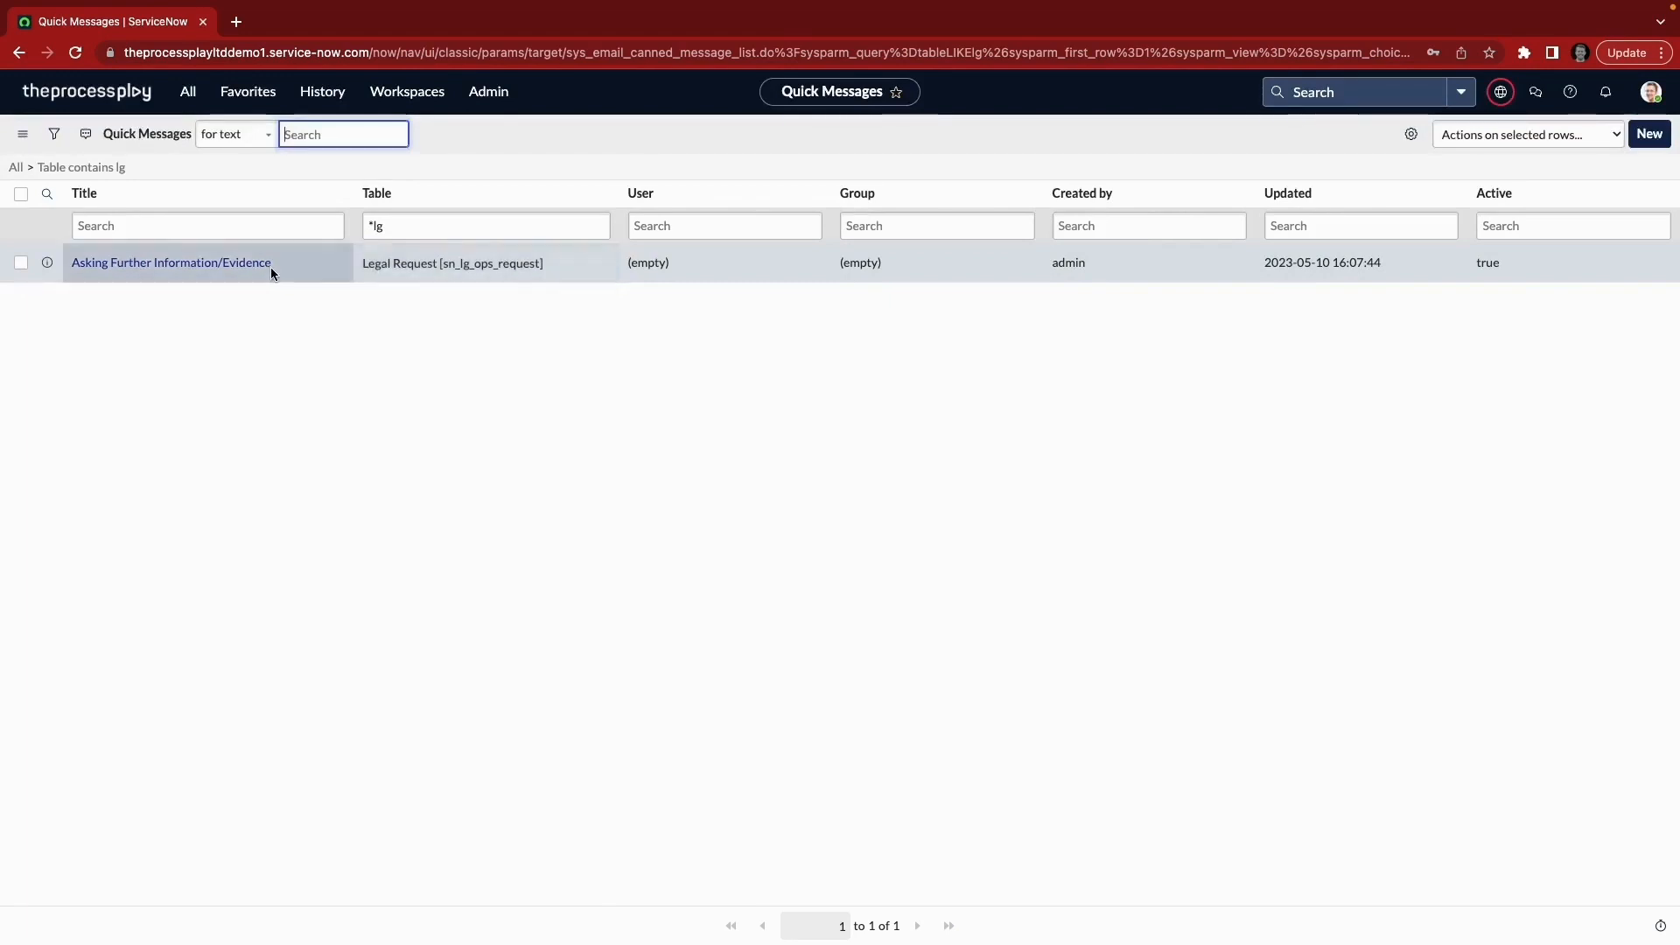
{"action": "left_click", "coordinate": [225, 265]}
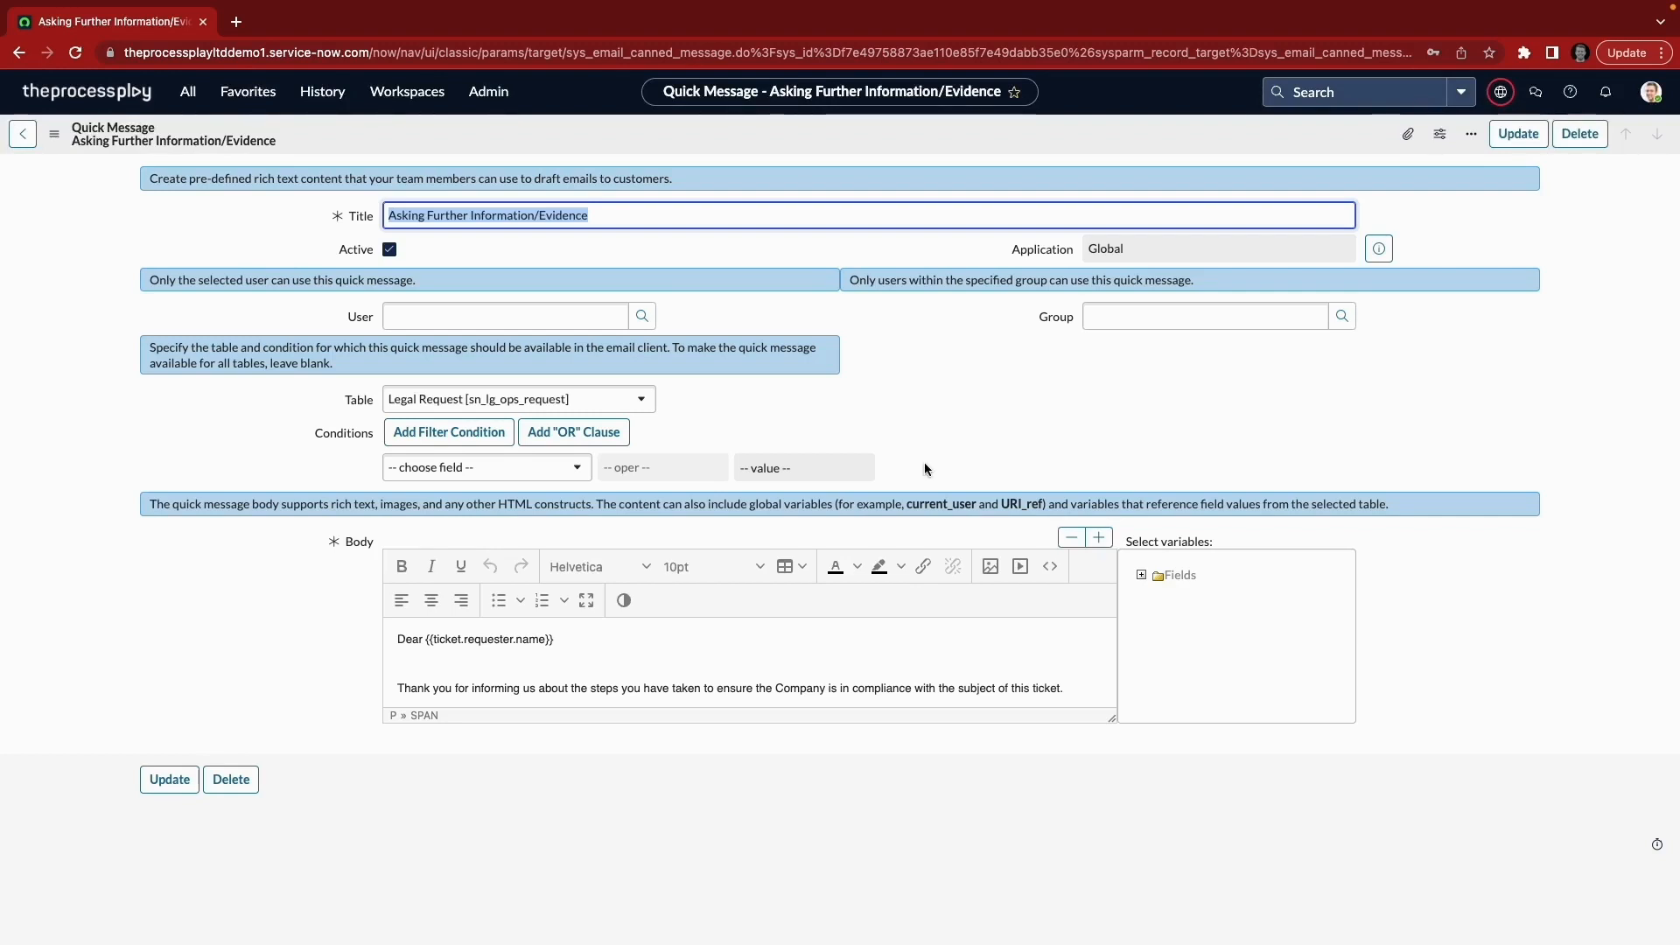
Read through the quick message's body text from the greeting to the assignee placeholder in the signature.
{"action": "scroll", "coordinate": [844, 659], "scroll_direction": "down", "scroll_amount": 1}
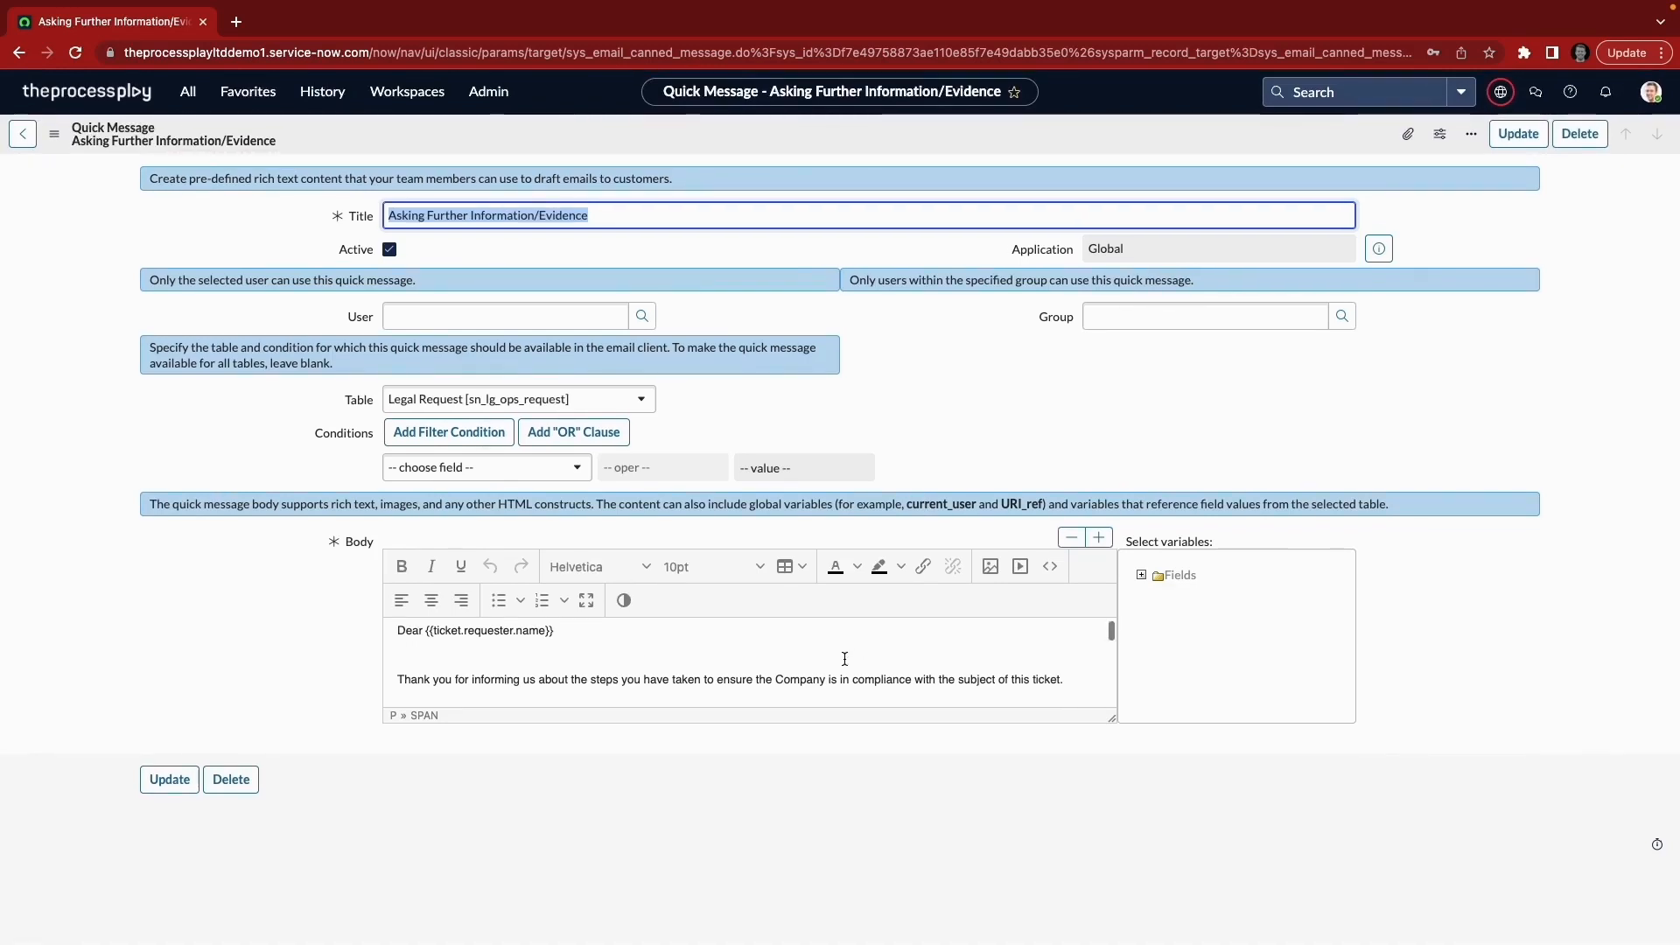
{"action": "scroll", "coordinate": [845, 659], "scroll_direction": "up", "scroll_amount": 1}
{"action": "scroll", "coordinate": [844, 658], "scroll_direction": "down", "scroll_amount": 1}
{"action": "scroll", "coordinate": [844, 659], "scroll_direction": "up", "scroll_amount": 1}
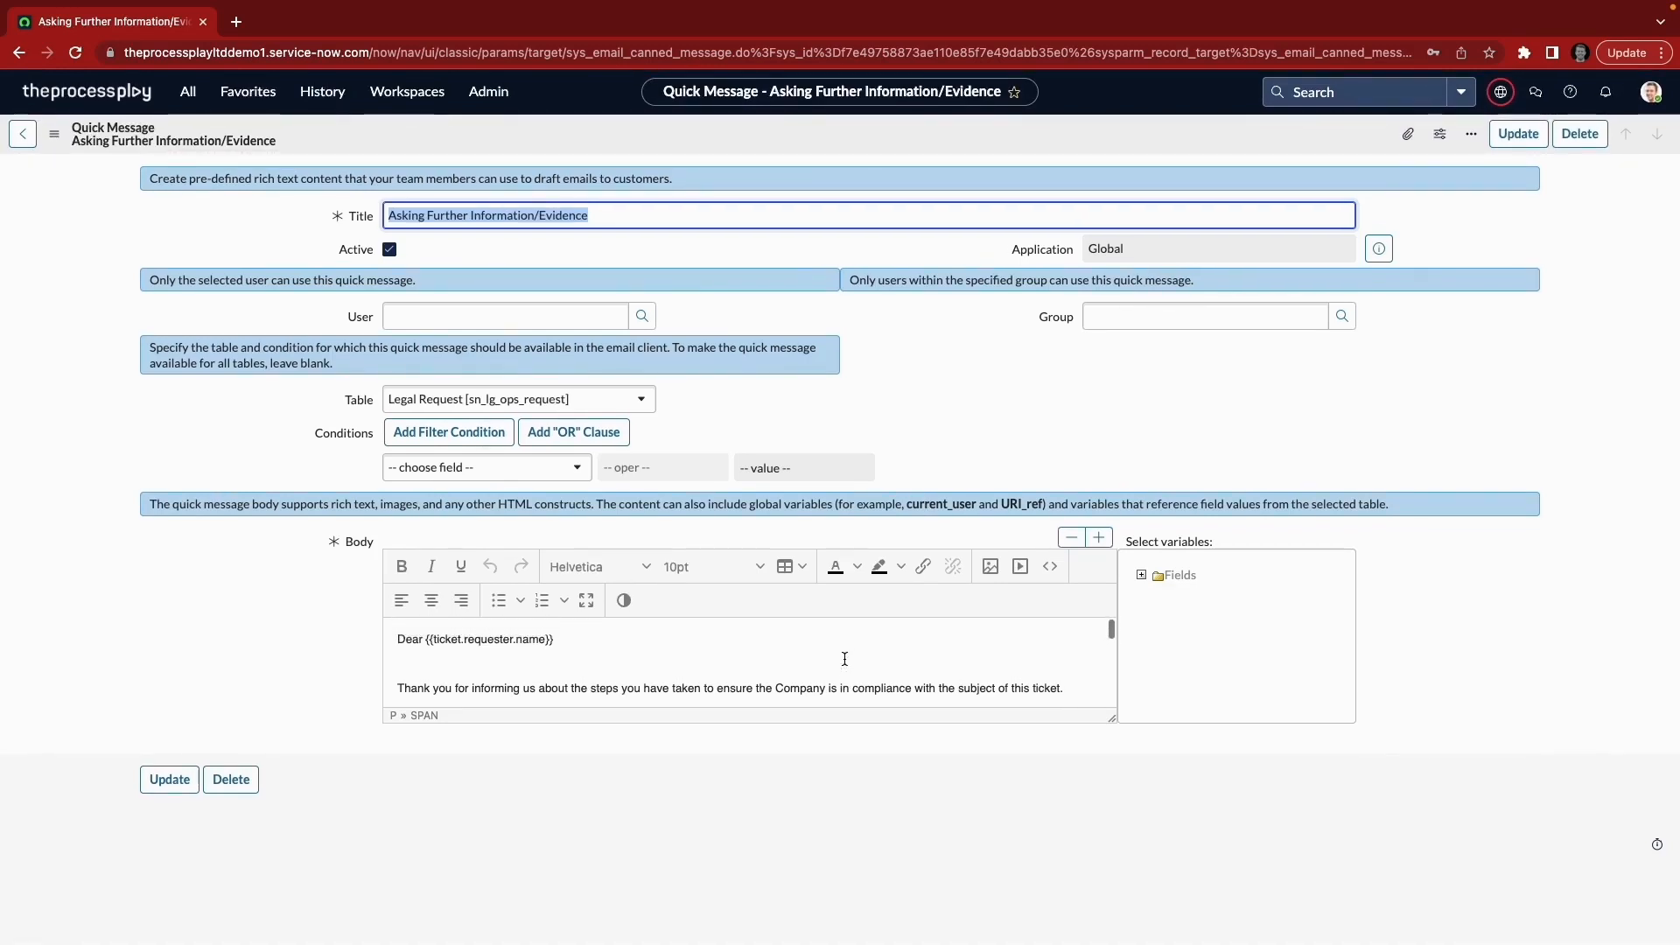
{"action": "left_click", "coordinate": [844, 659]}
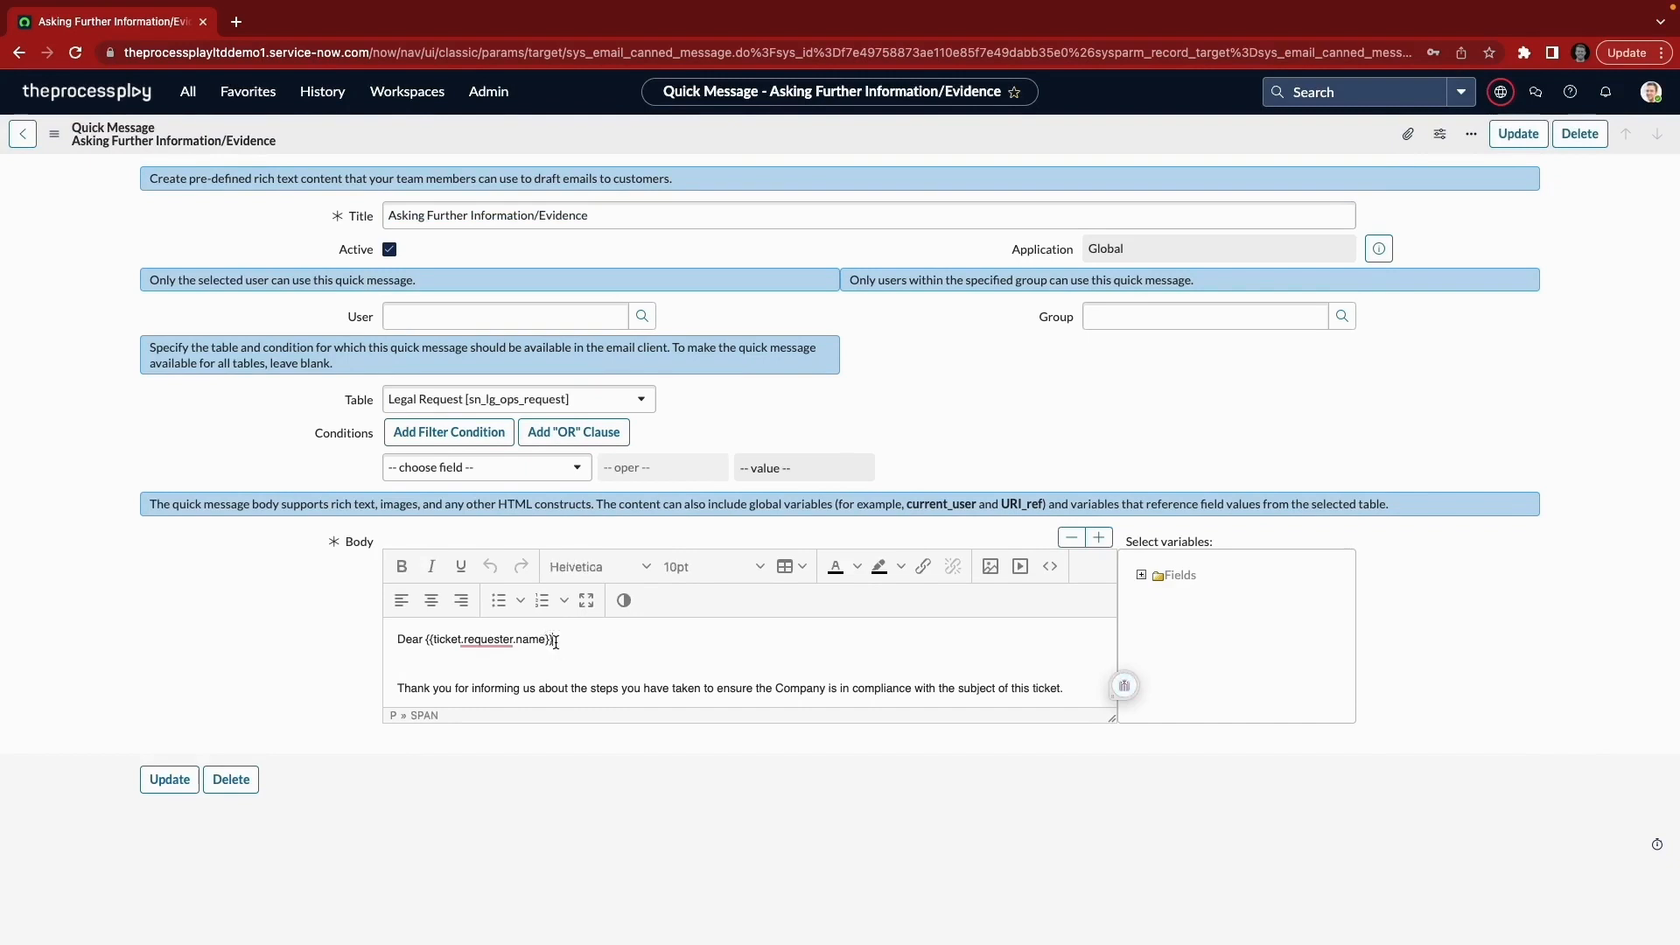
{"action": "scroll", "coordinate": [558, 663], "scroll_direction": "down", "scroll_amount": 3}
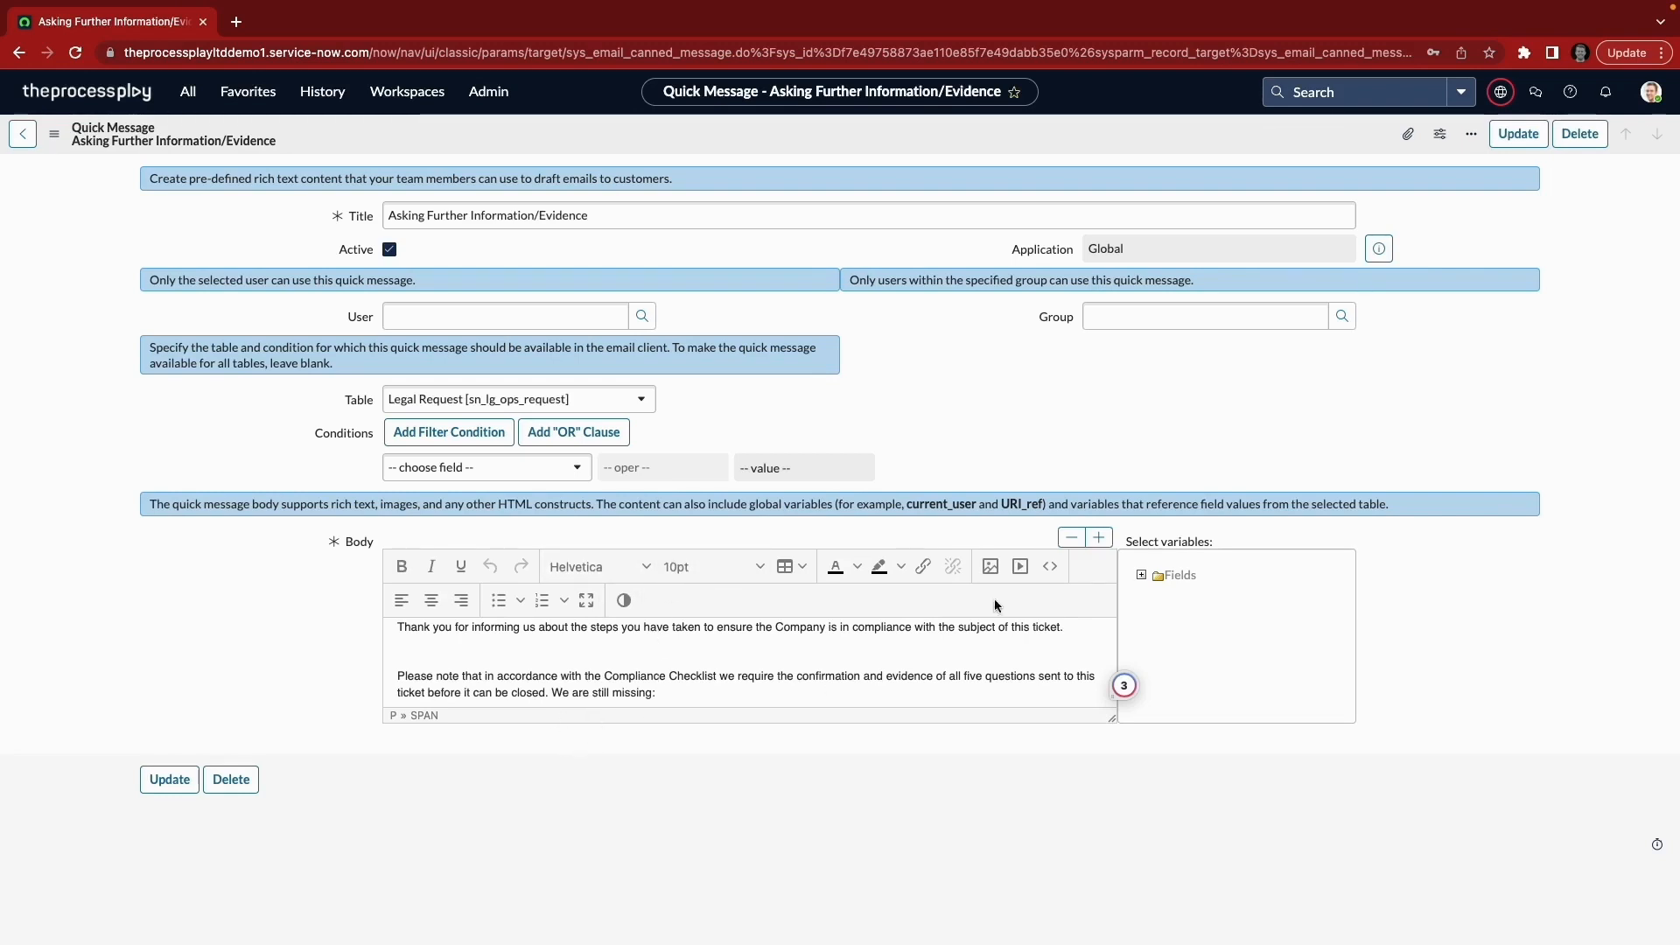
{"action": "scroll", "coordinate": [849, 673], "scroll_direction": "down", "scroll_amount": 3}
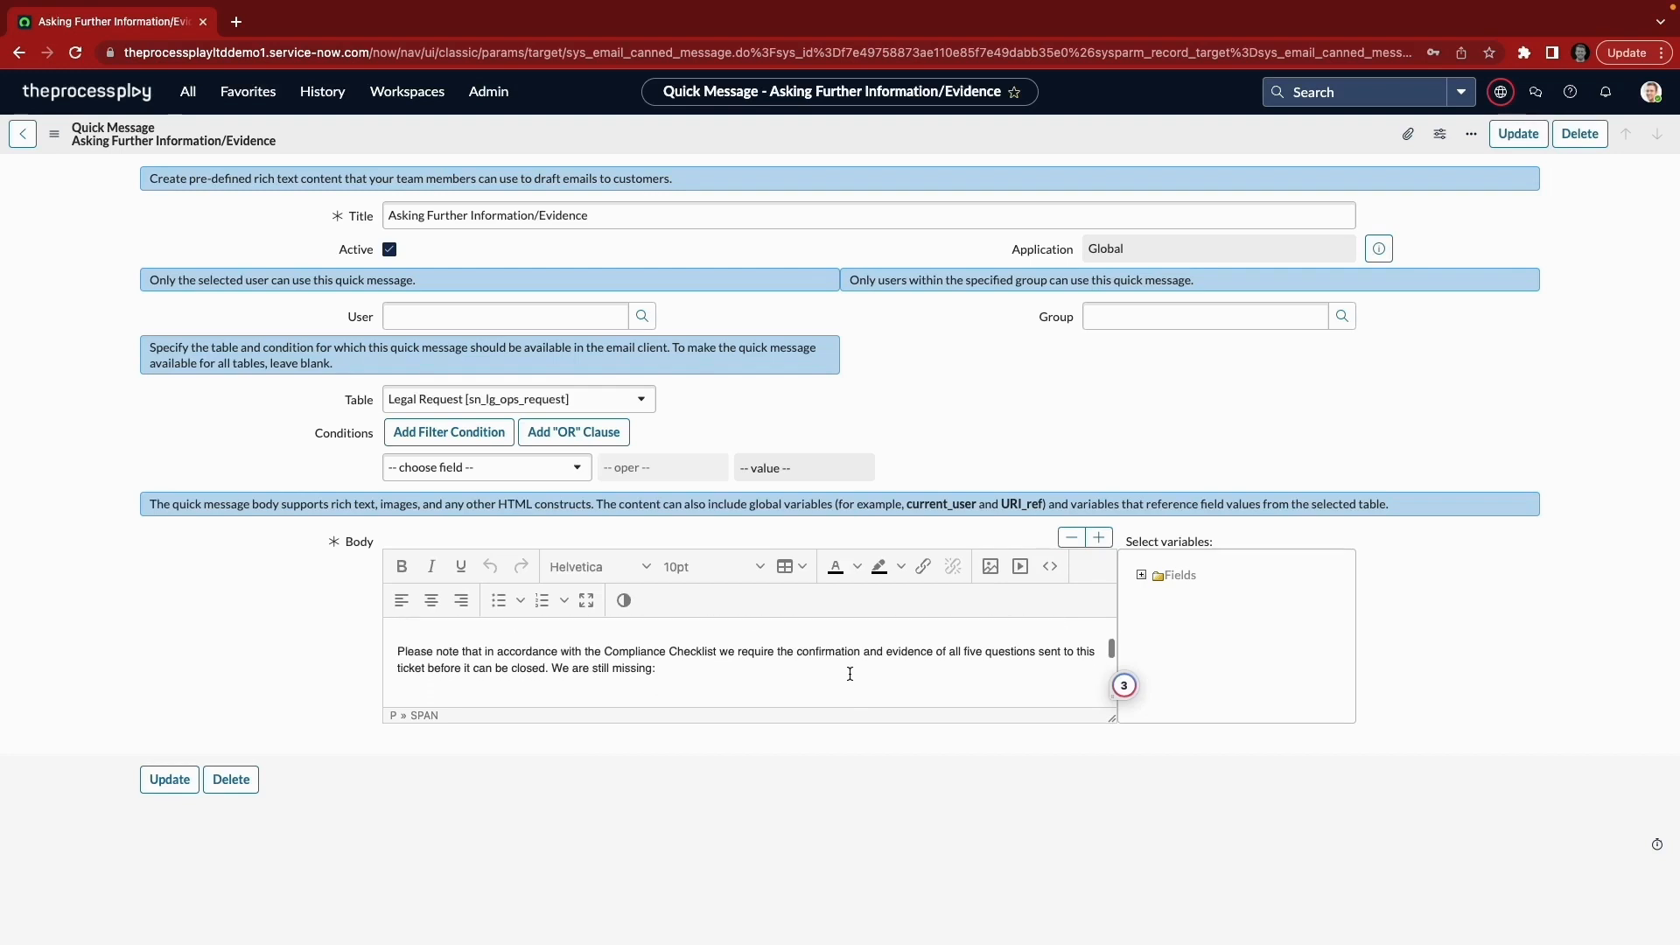
{"action": "scroll", "coordinate": [849, 674], "scroll_direction": "down", "scroll_amount": 5}
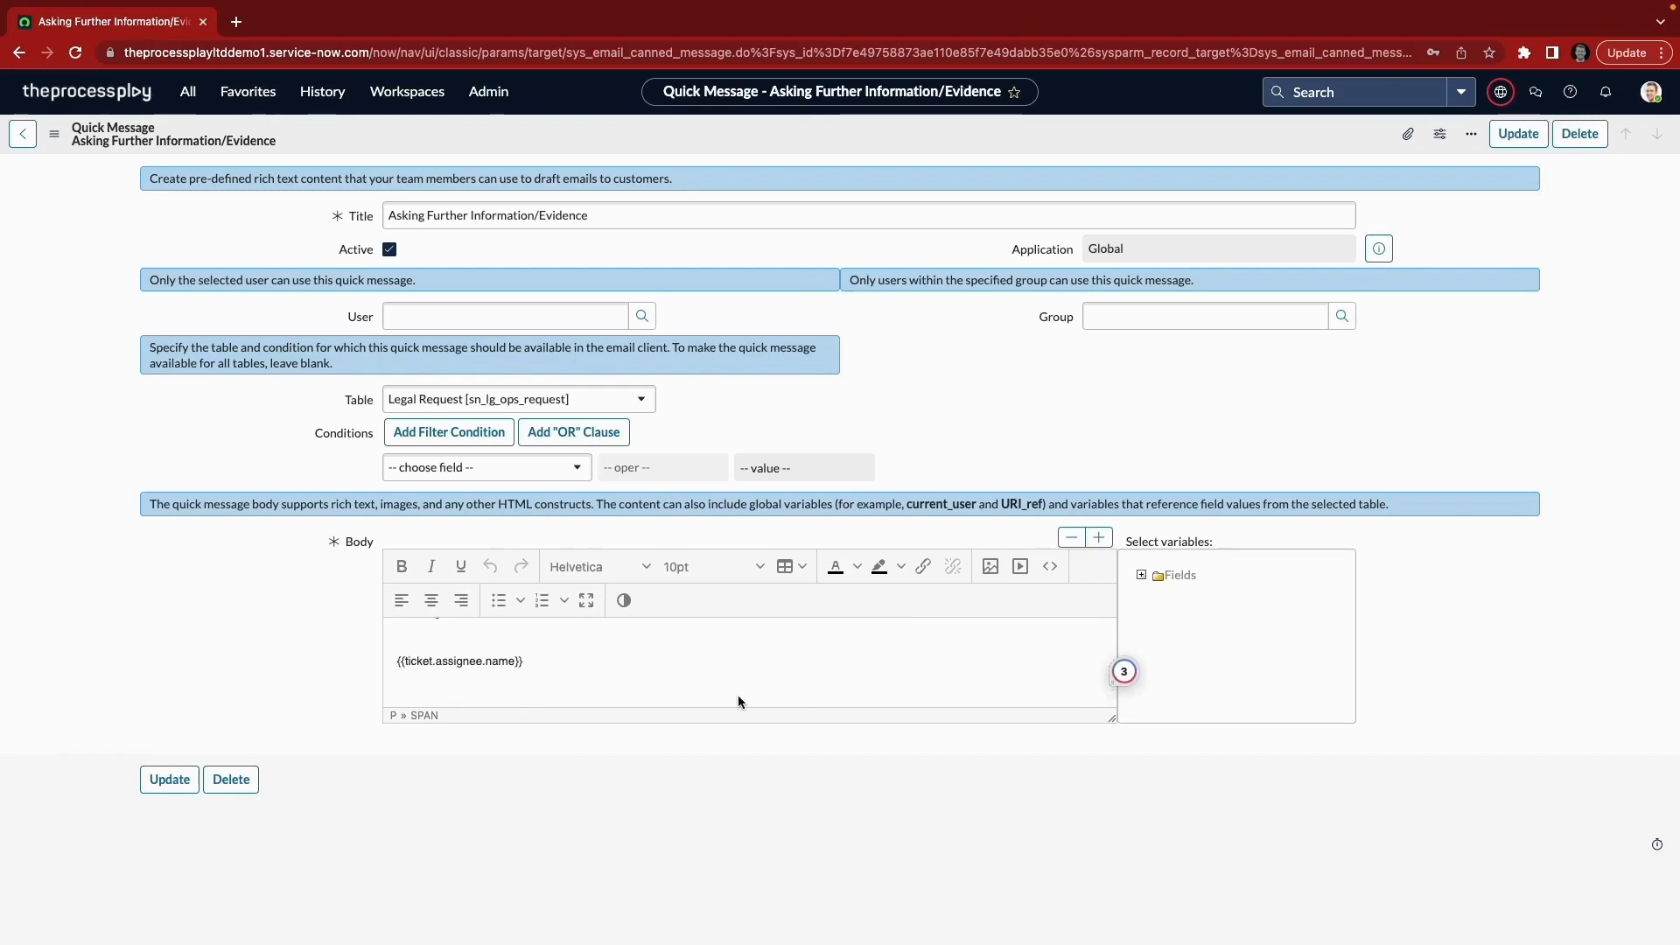
Expand the Fields variables for the Legal Request table and compare them with the placeholders used in the message body.
{"action": "left_click", "coordinate": [655, 662]}
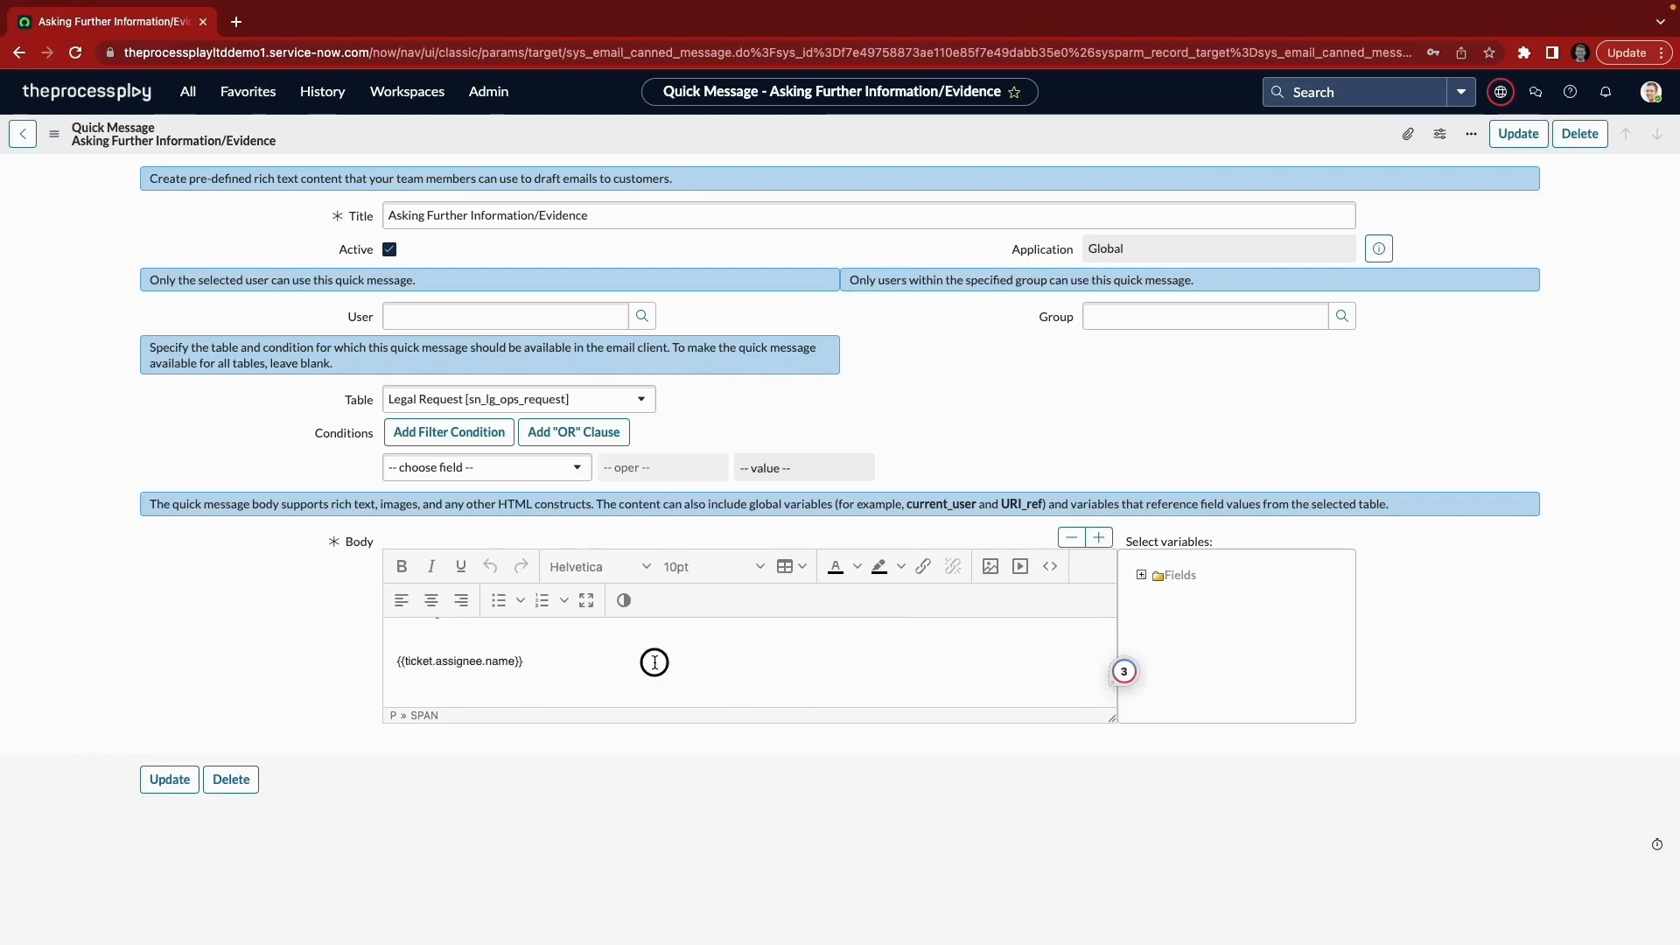
{"action": "left_click", "coordinate": [1143, 575]}
{"action": "scroll", "coordinate": [1209, 647], "scroll_direction": "down", "scroll_amount": 2}
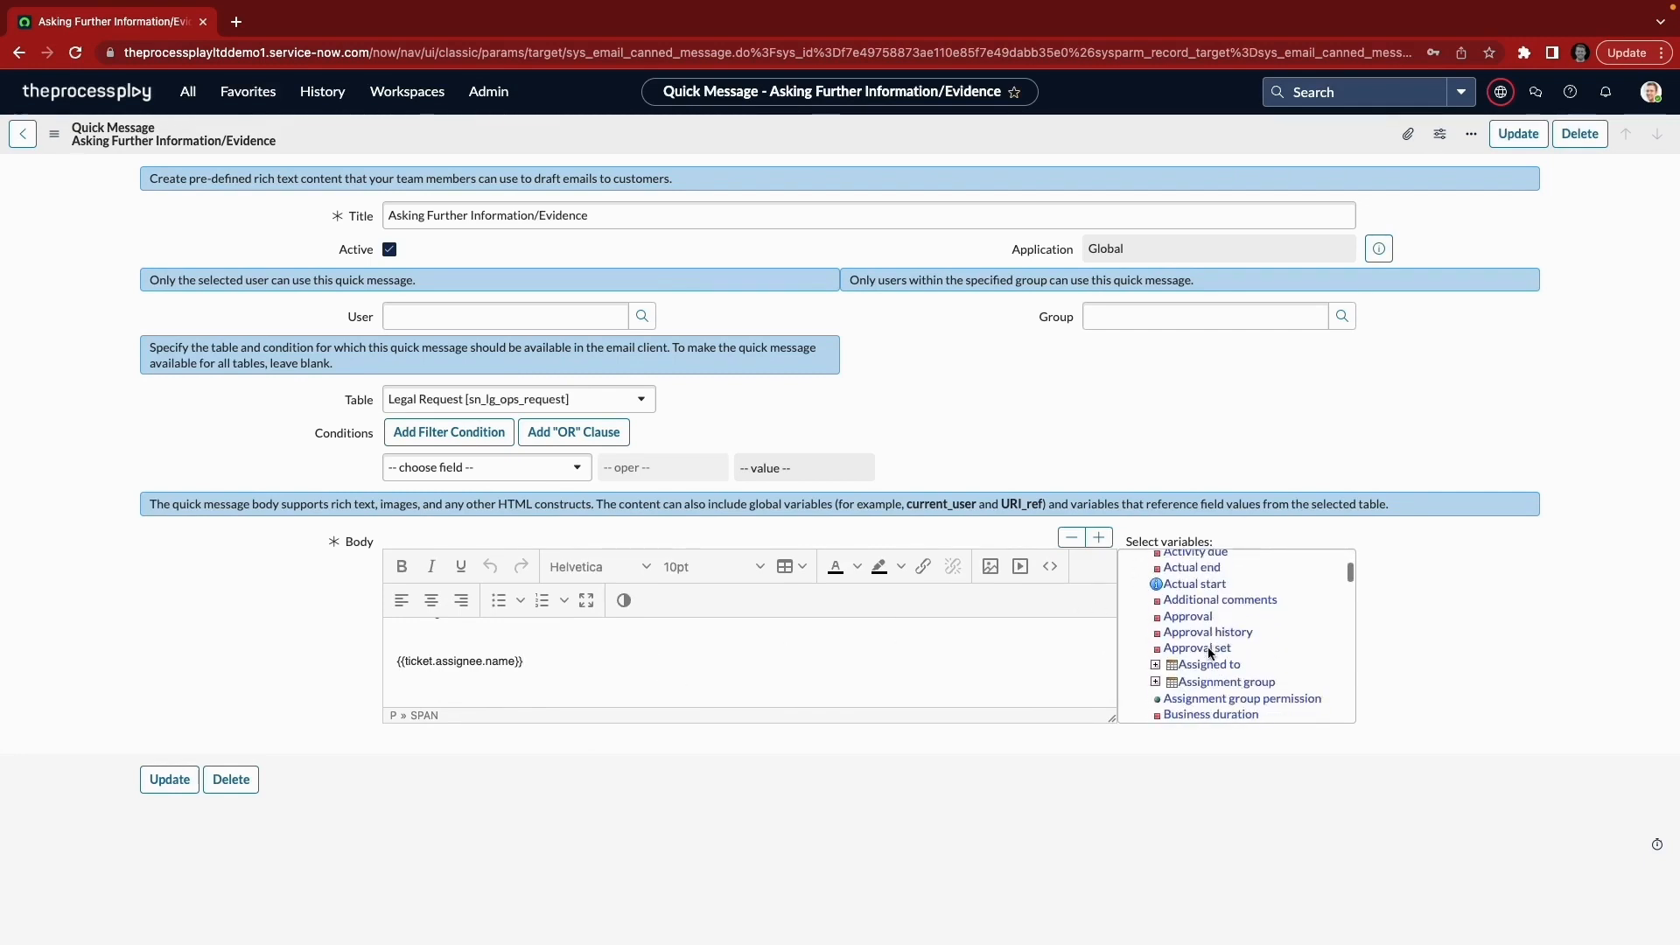
{"action": "left_click", "coordinate": [1122, 671]}
{"action": "scroll", "coordinate": [583, 662], "scroll_direction": "up", "scroll_amount": 3}
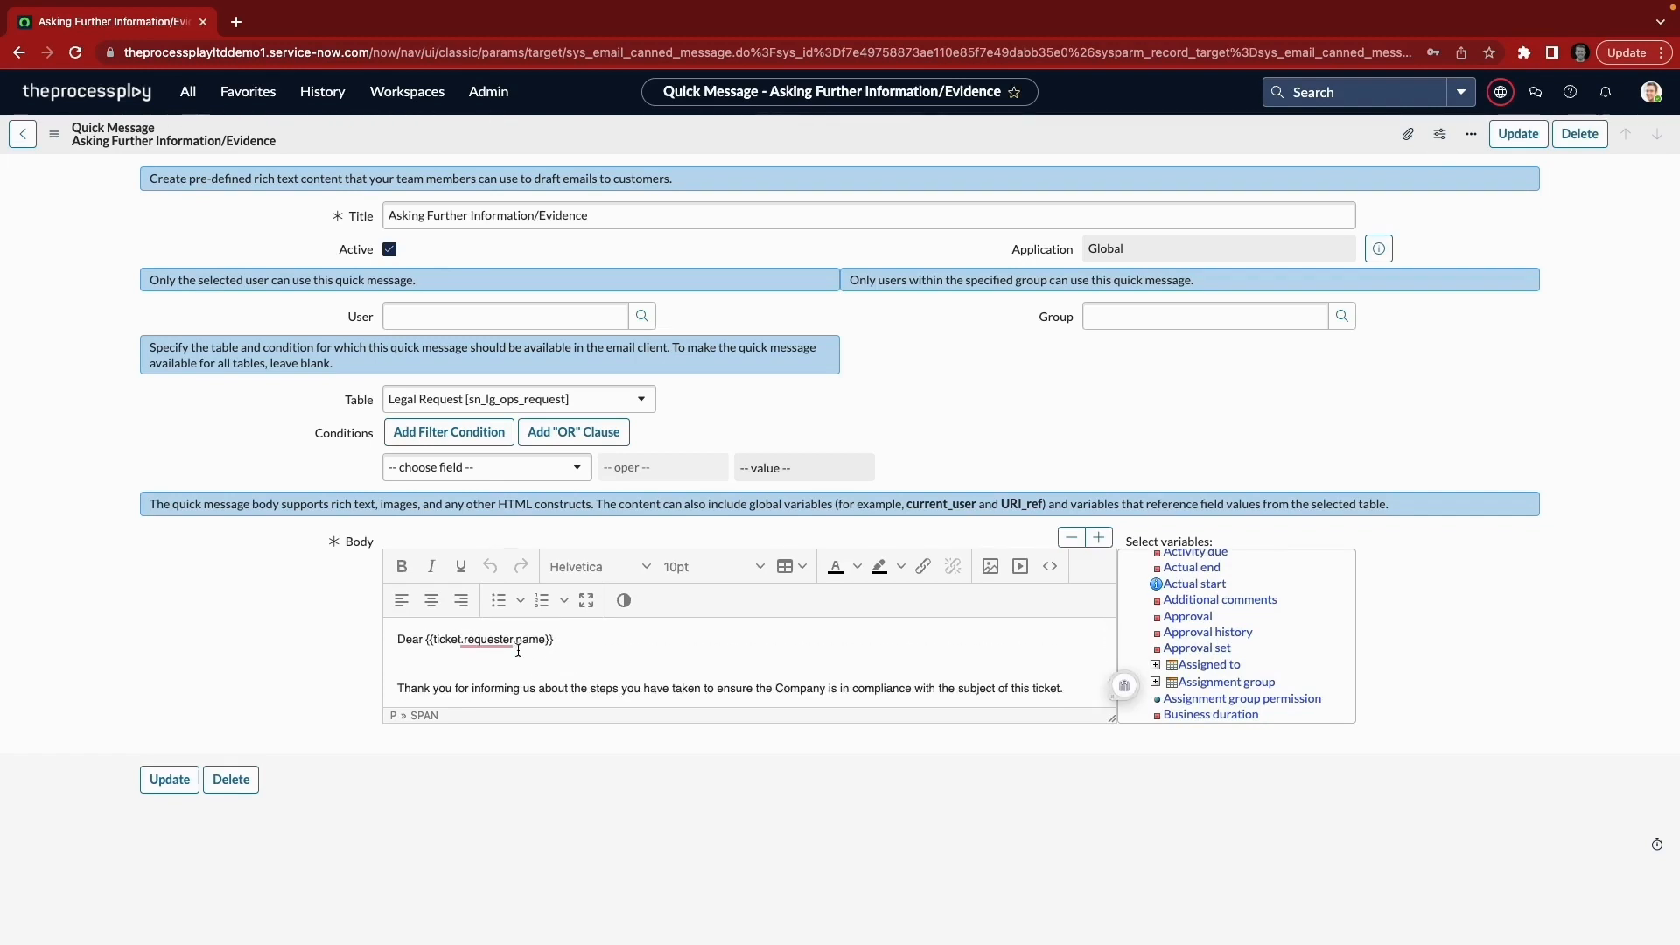
{"action": "mouse_move", "coordinate": [517, 638]}
{"action": "scroll", "coordinate": [1248, 648], "scroll_direction": "down", "scroll_amount": 5}
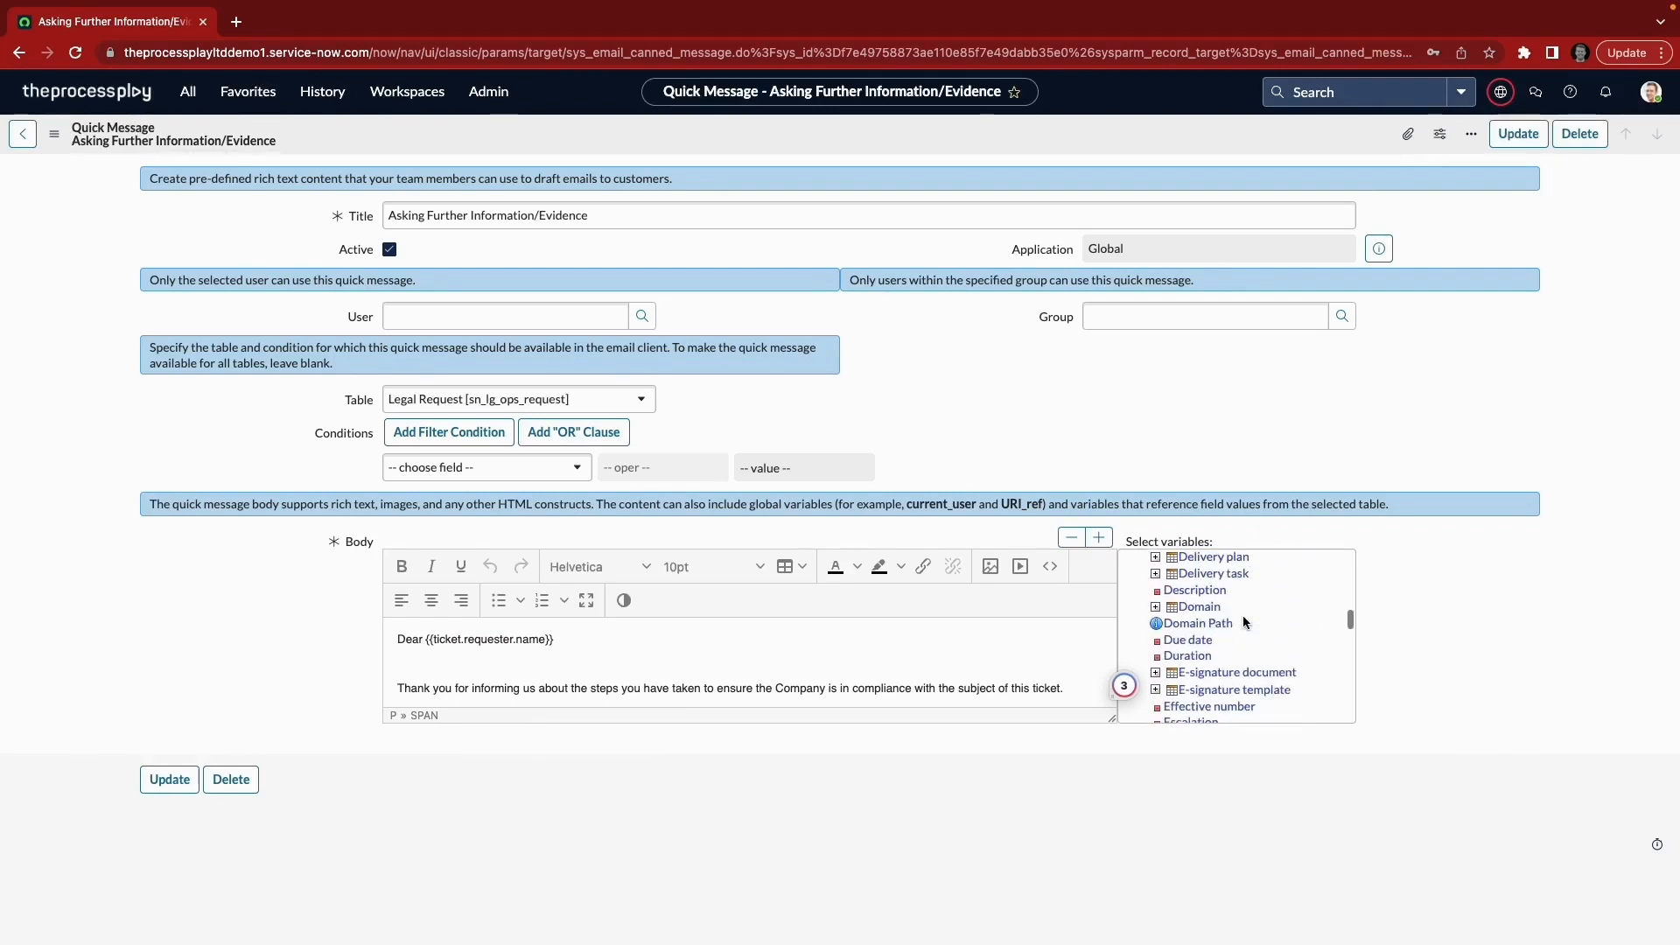
Add the line "Test" between the greeting and the first paragraph of the quick message body.
{"action": "left_click", "coordinate": [869, 670]}
{"action": "right_click", "coordinate": [1287, 129]}
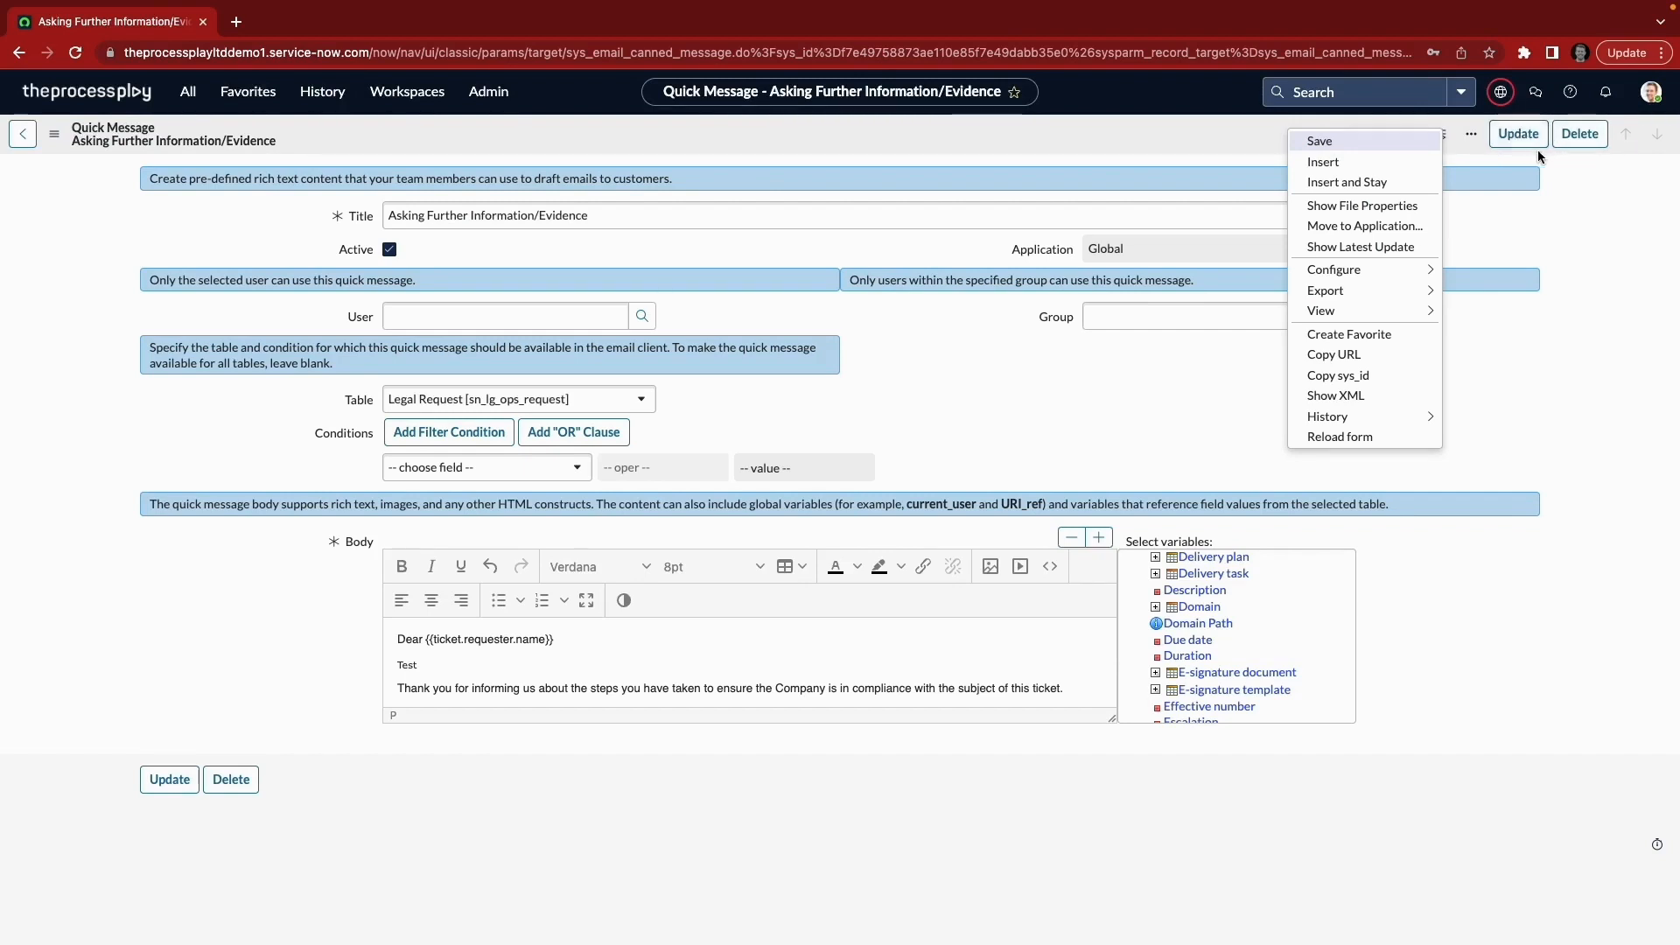
{"action": "left_click", "coordinate": [1072, 131]}
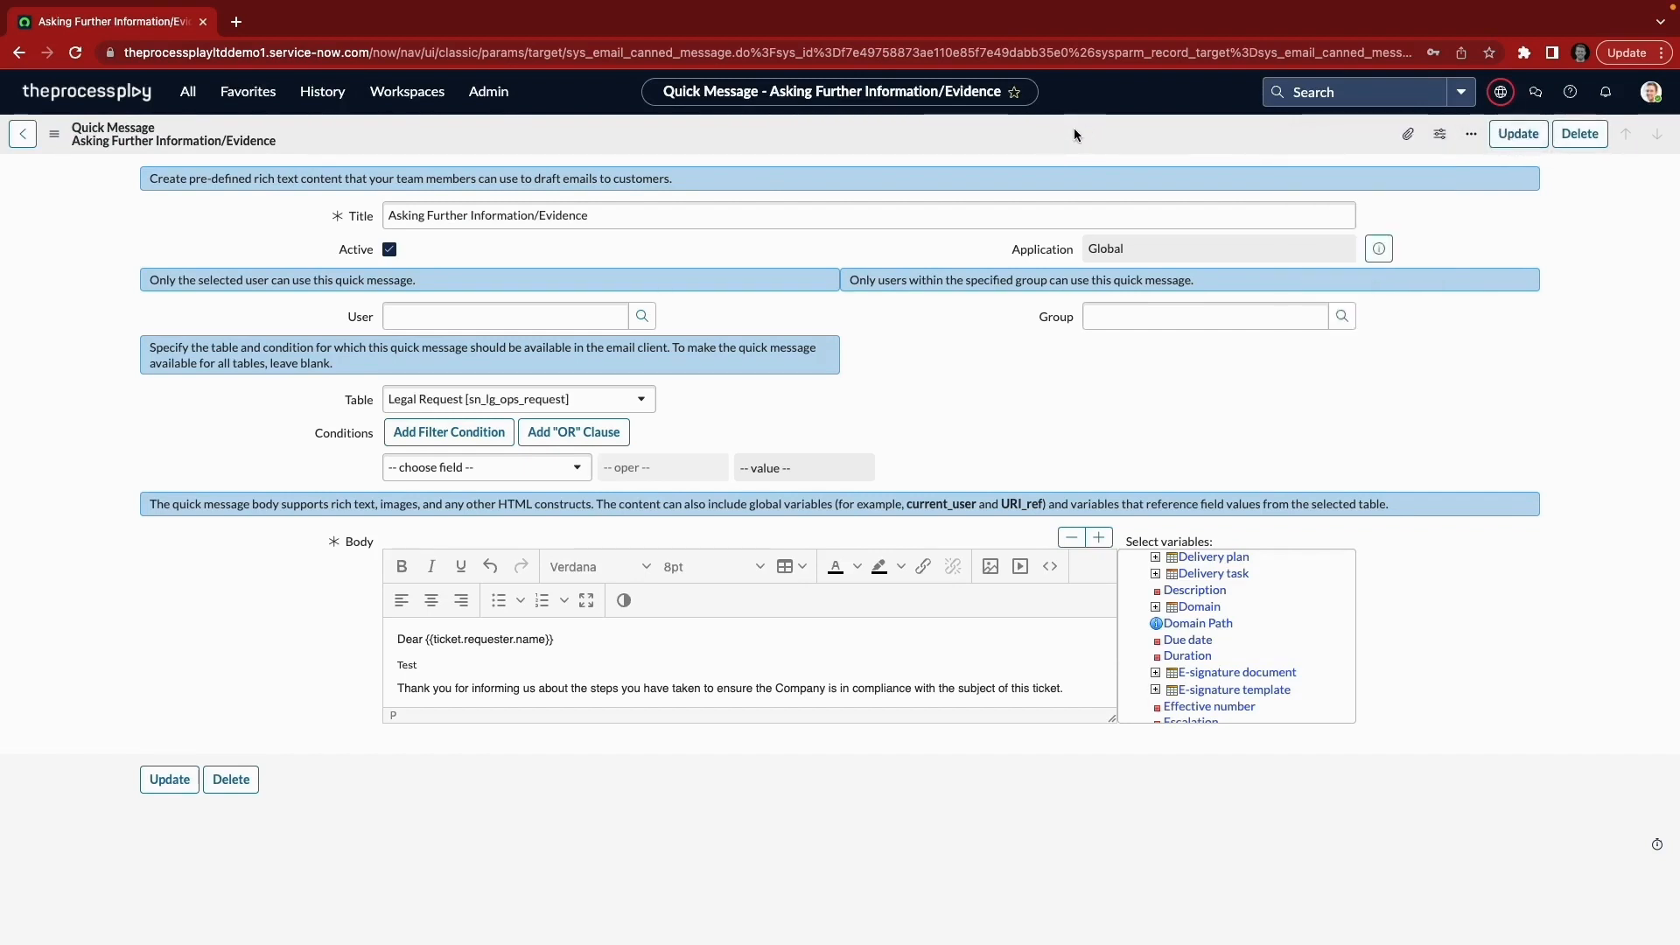
{"action": "right_click", "coordinate": [1207, 139]}
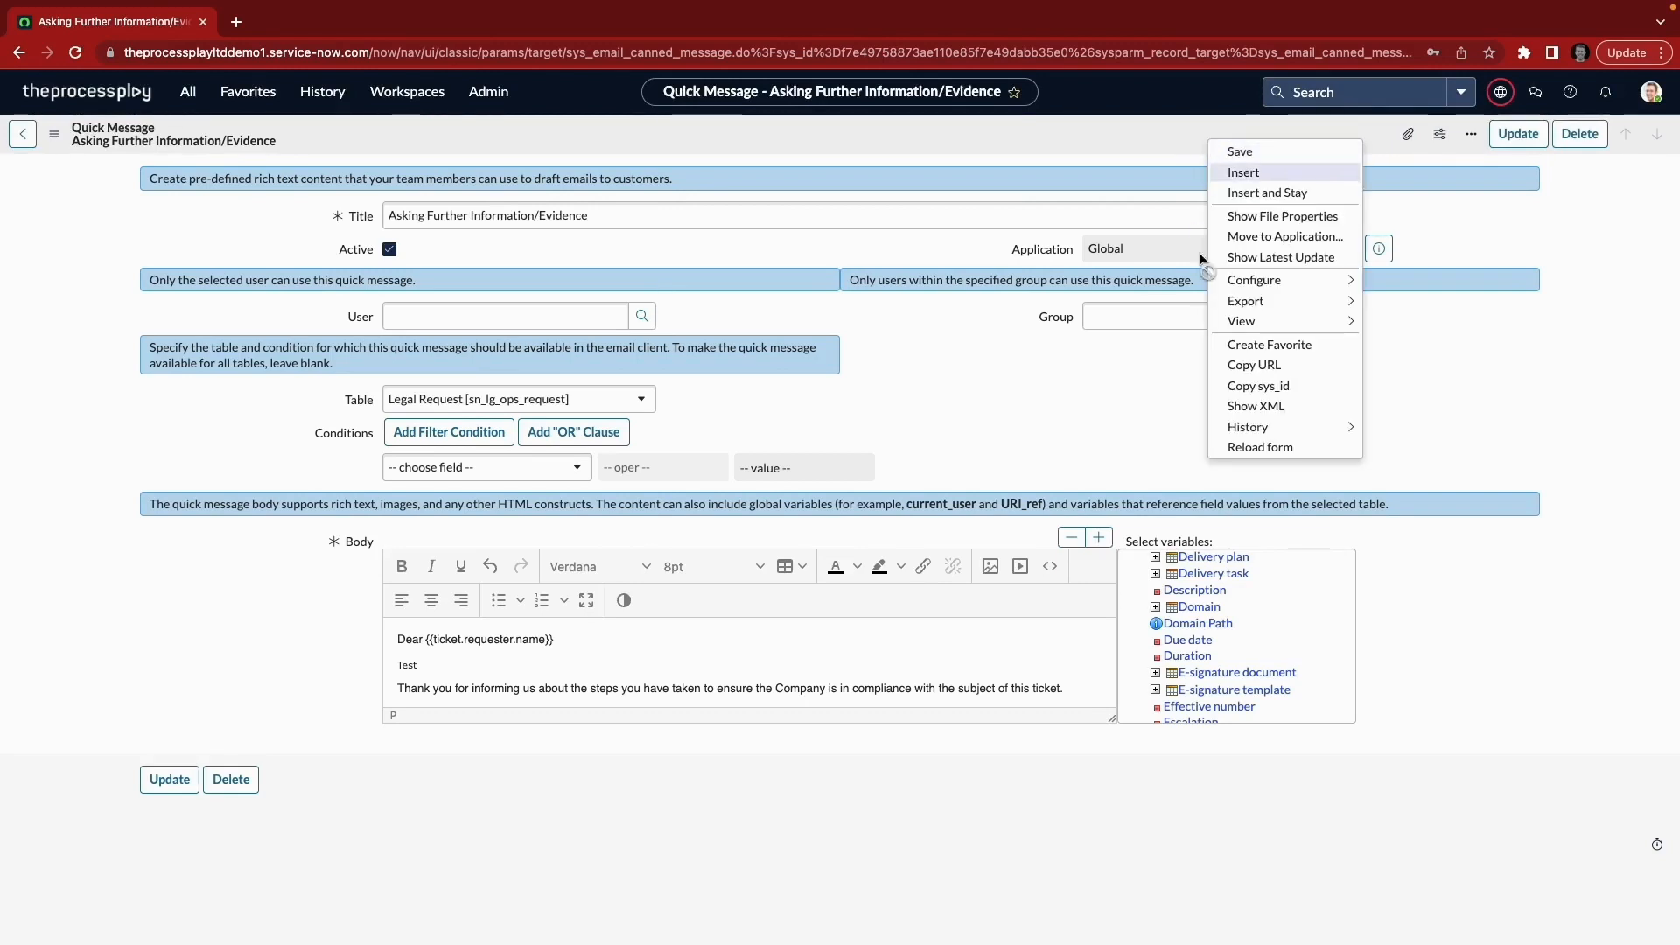
{"action": "left_click", "coordinate": [1127, 196]}
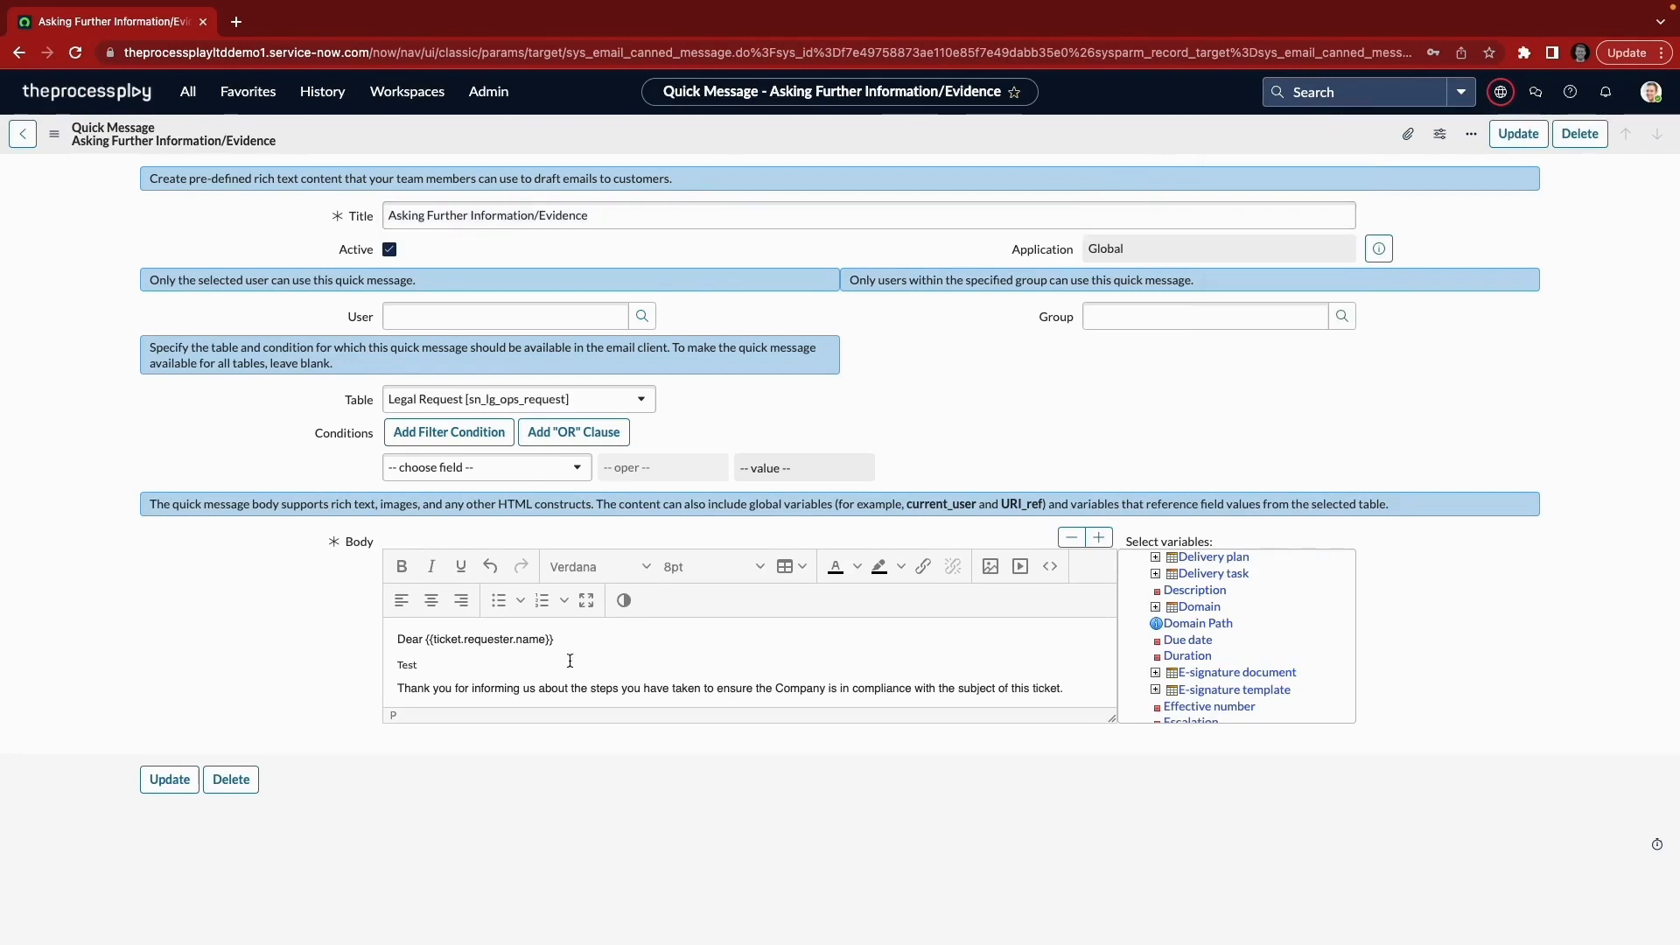
Append "- Test 2" to the title and insert the record as a new quick message, staying on its form.
{"action": "left_click", "coordinate": [700, 218]}
{"action": "type", "text": "-"}
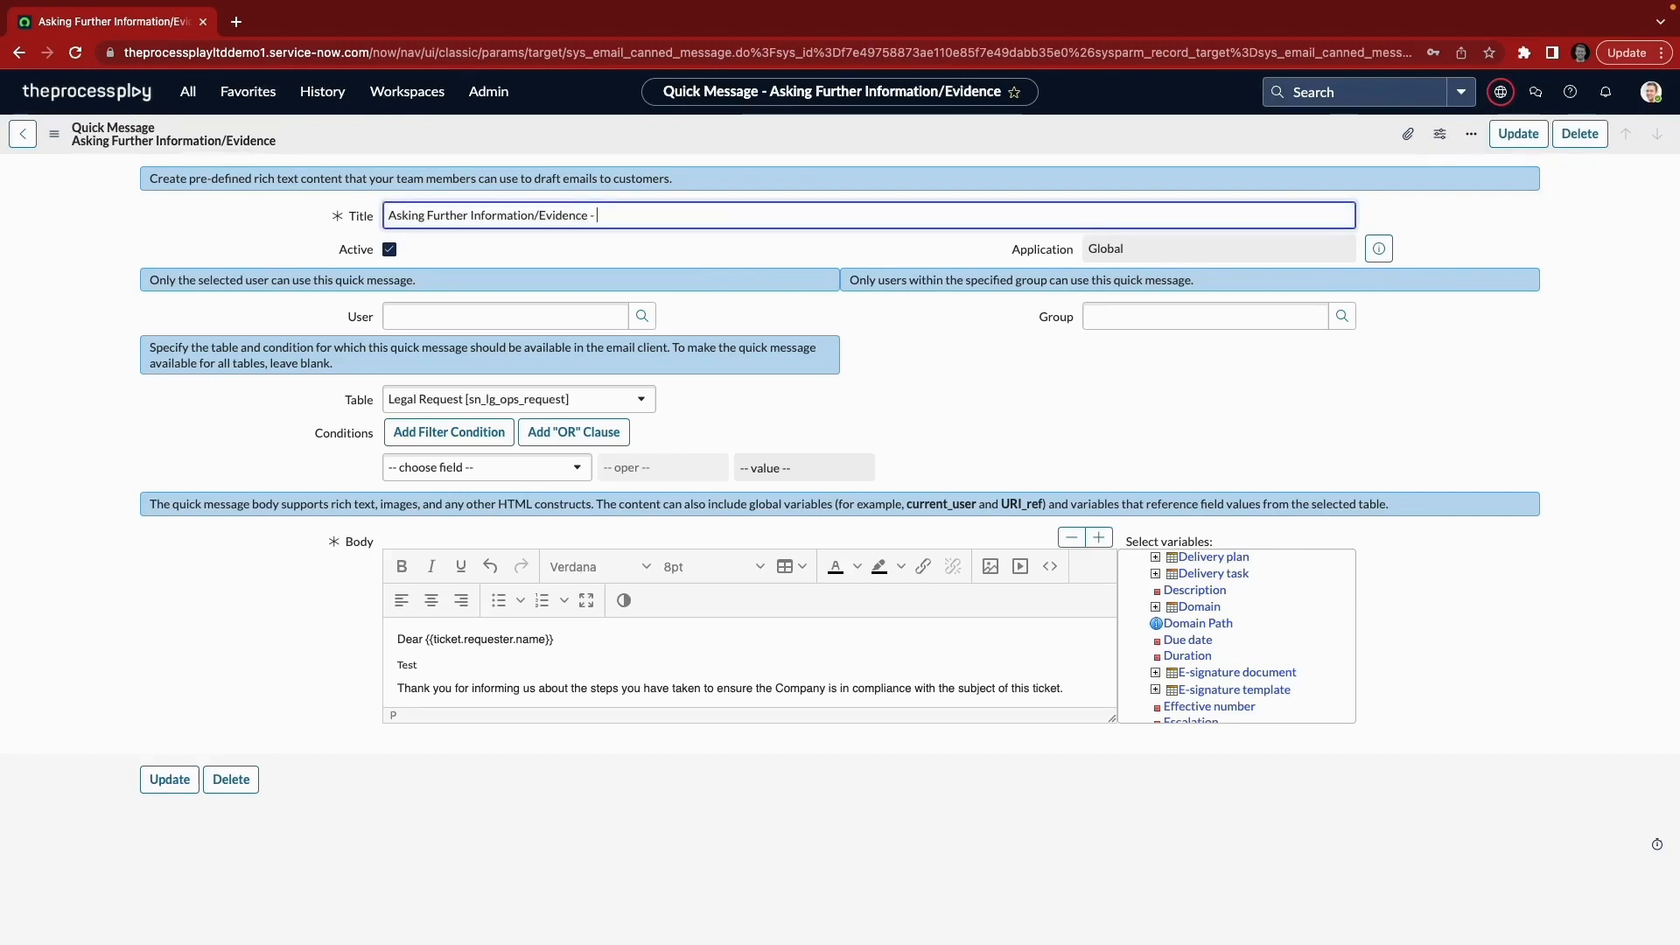
{"action": "type", "text": " Test 2"}
{"action": "right_click", "coordinate": [1313, 138]}
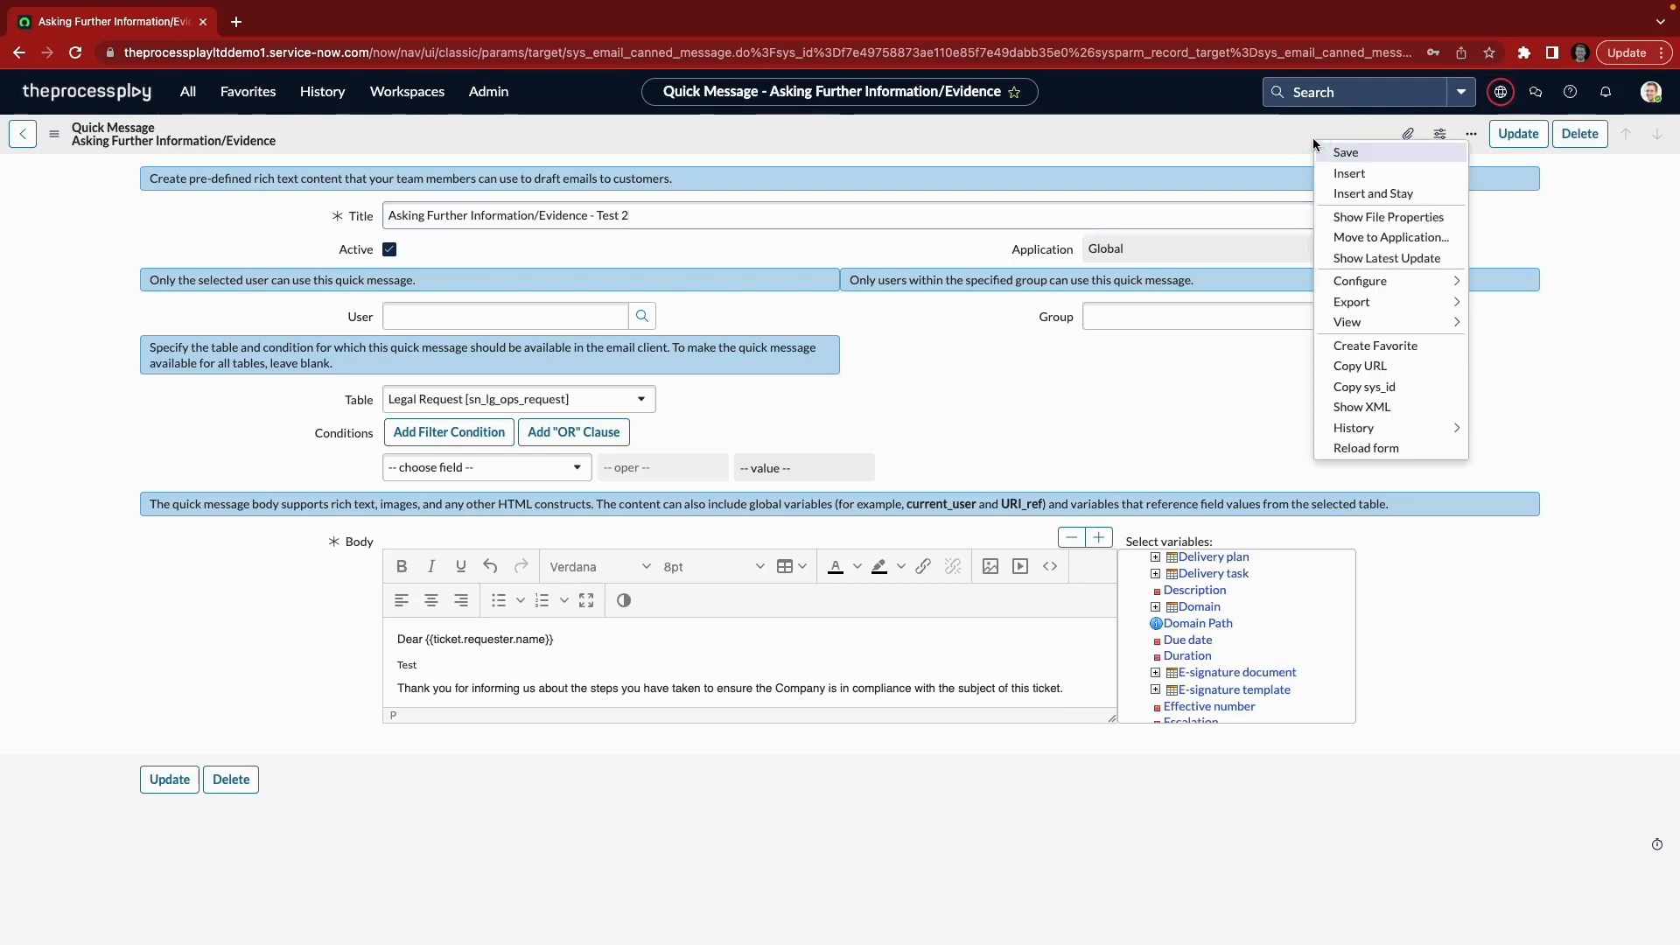
{"action": "left_click", "coordinate": [1380, 194]}
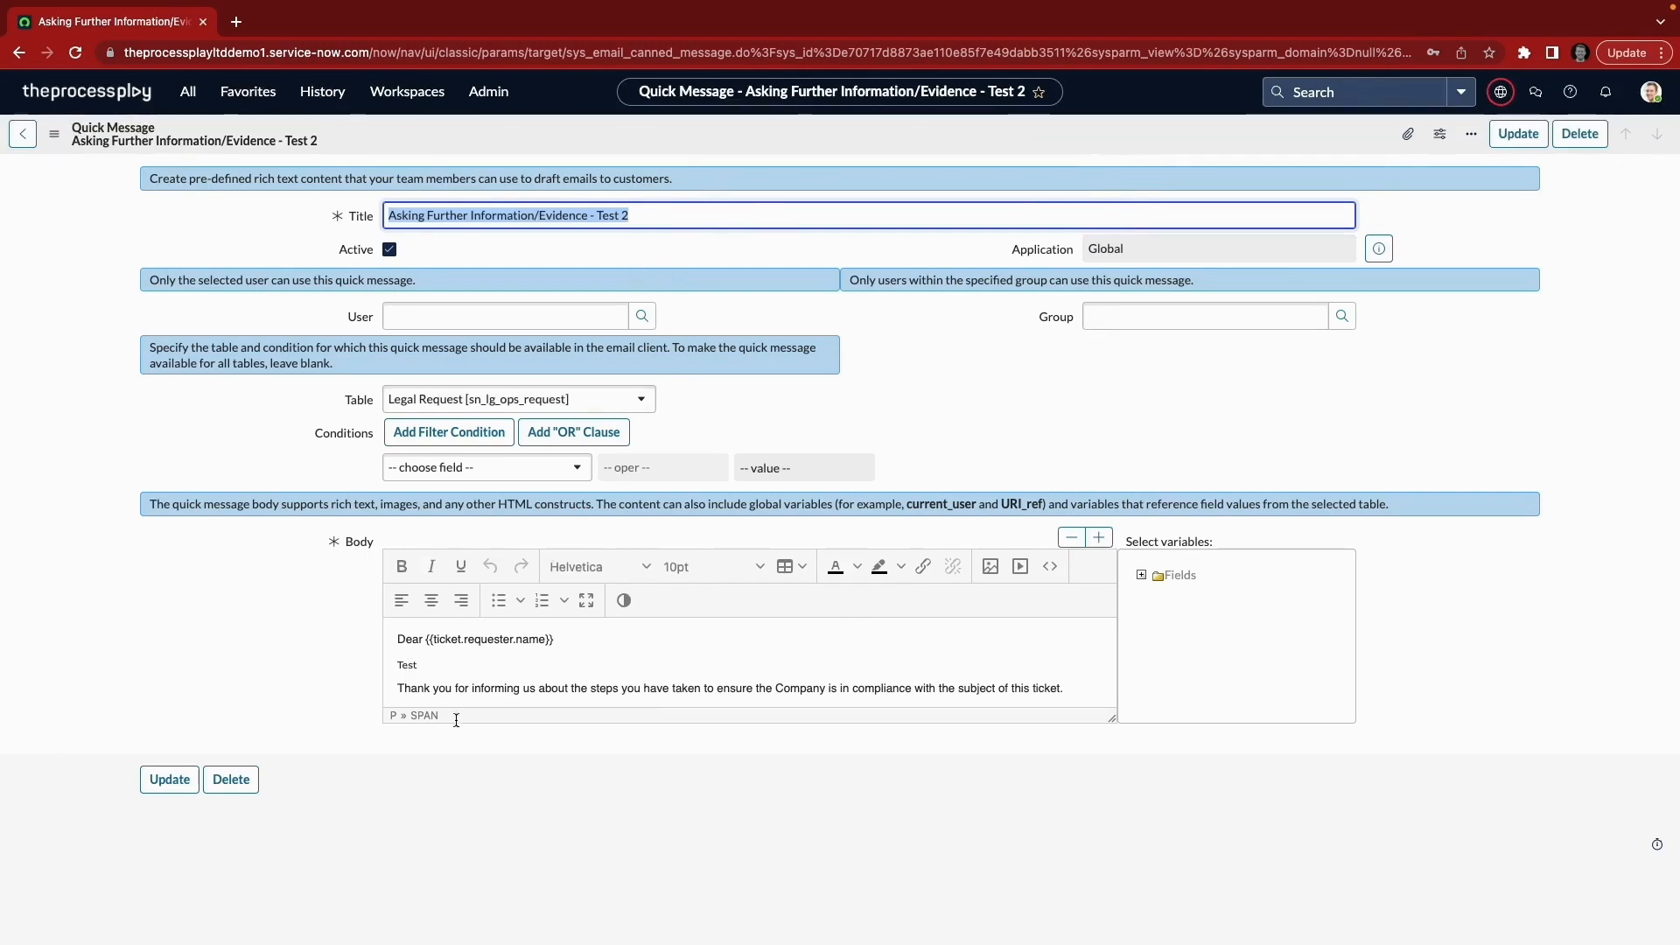
Return from the new quick message's form to the filtered Quick Messages list.
{"action": "right_click", "coordinate": [1297, 140]}
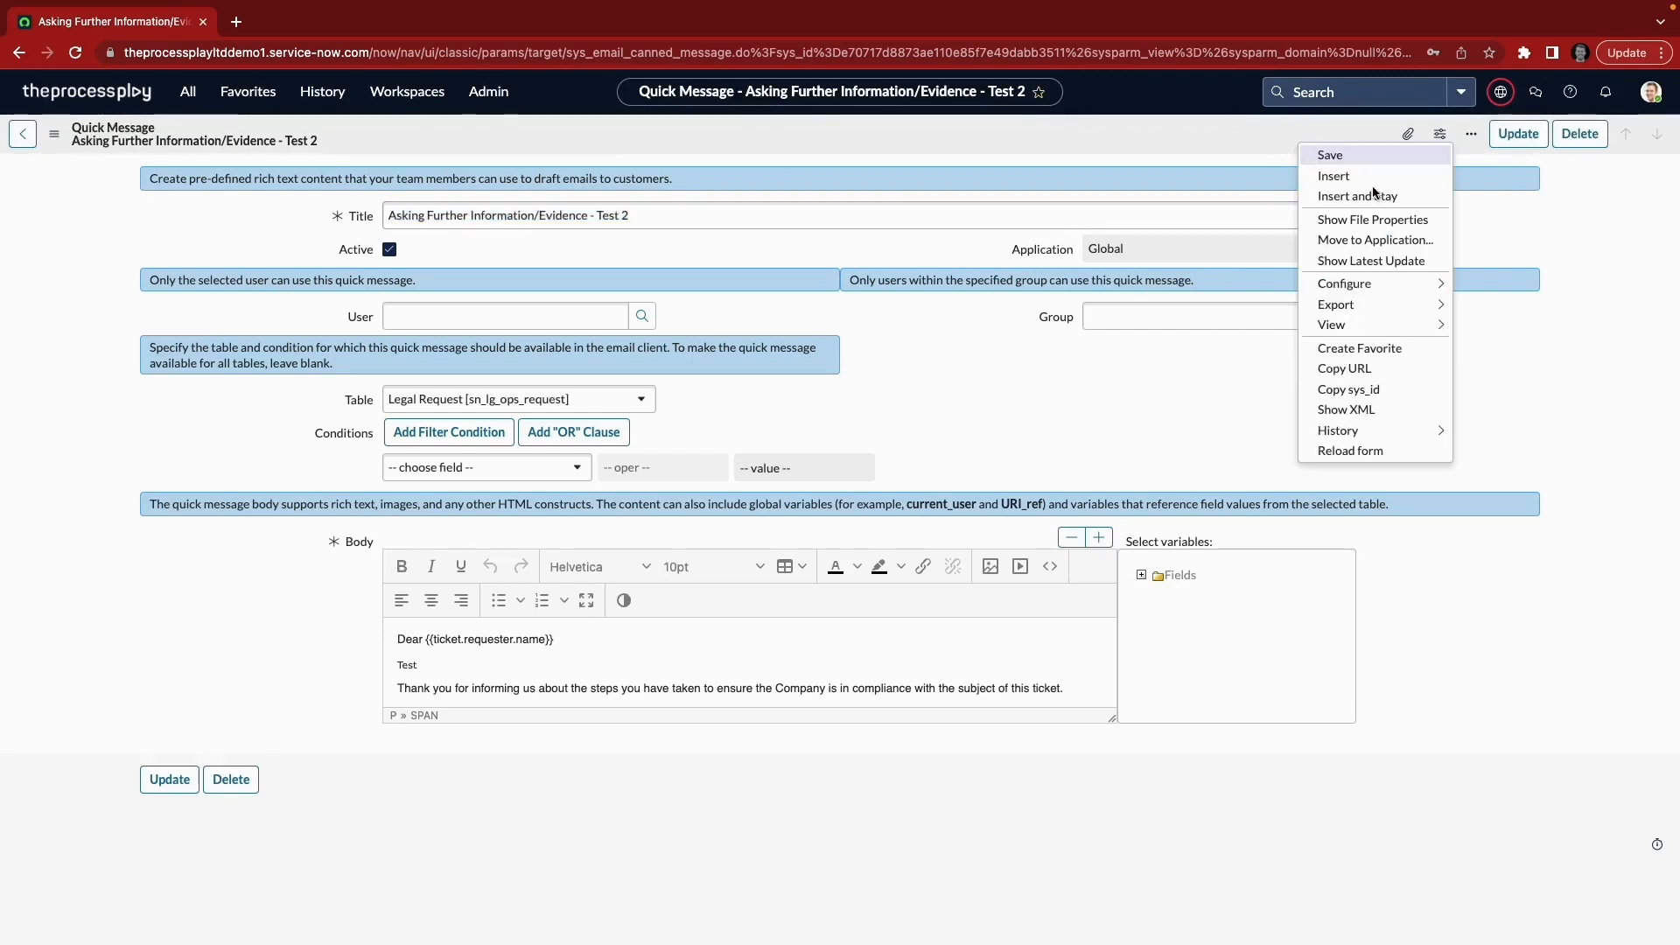
{"action": "left_click", "coordinate": [1032, 155]}
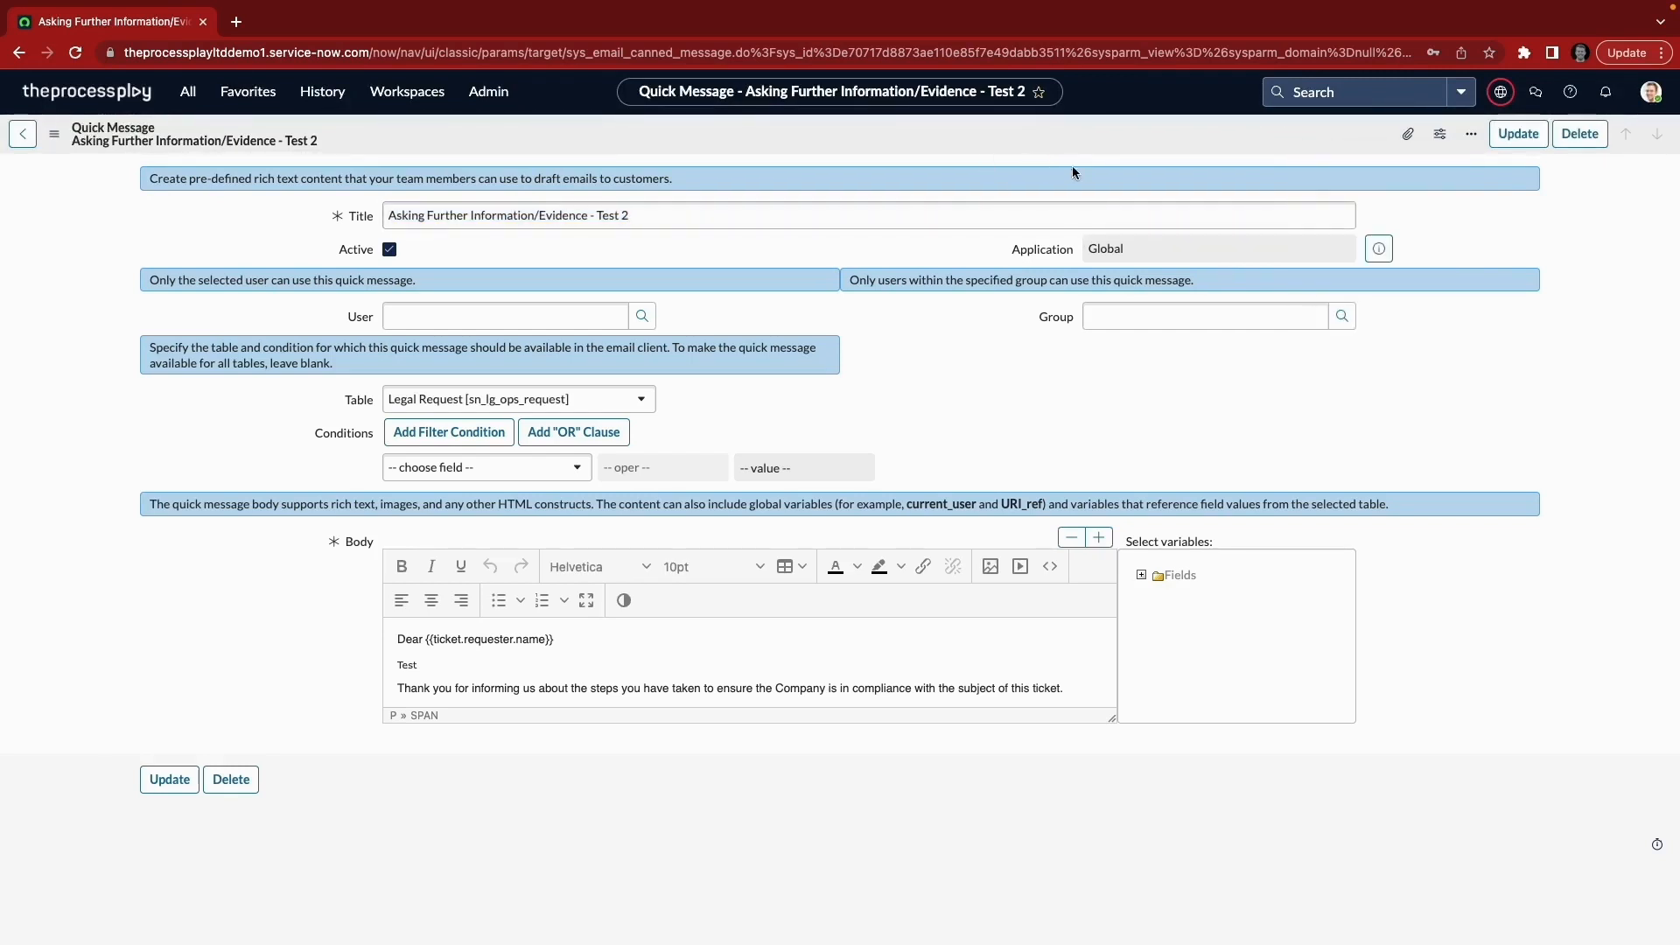
{"action": "left_click", "coordinate": [25, 133]}
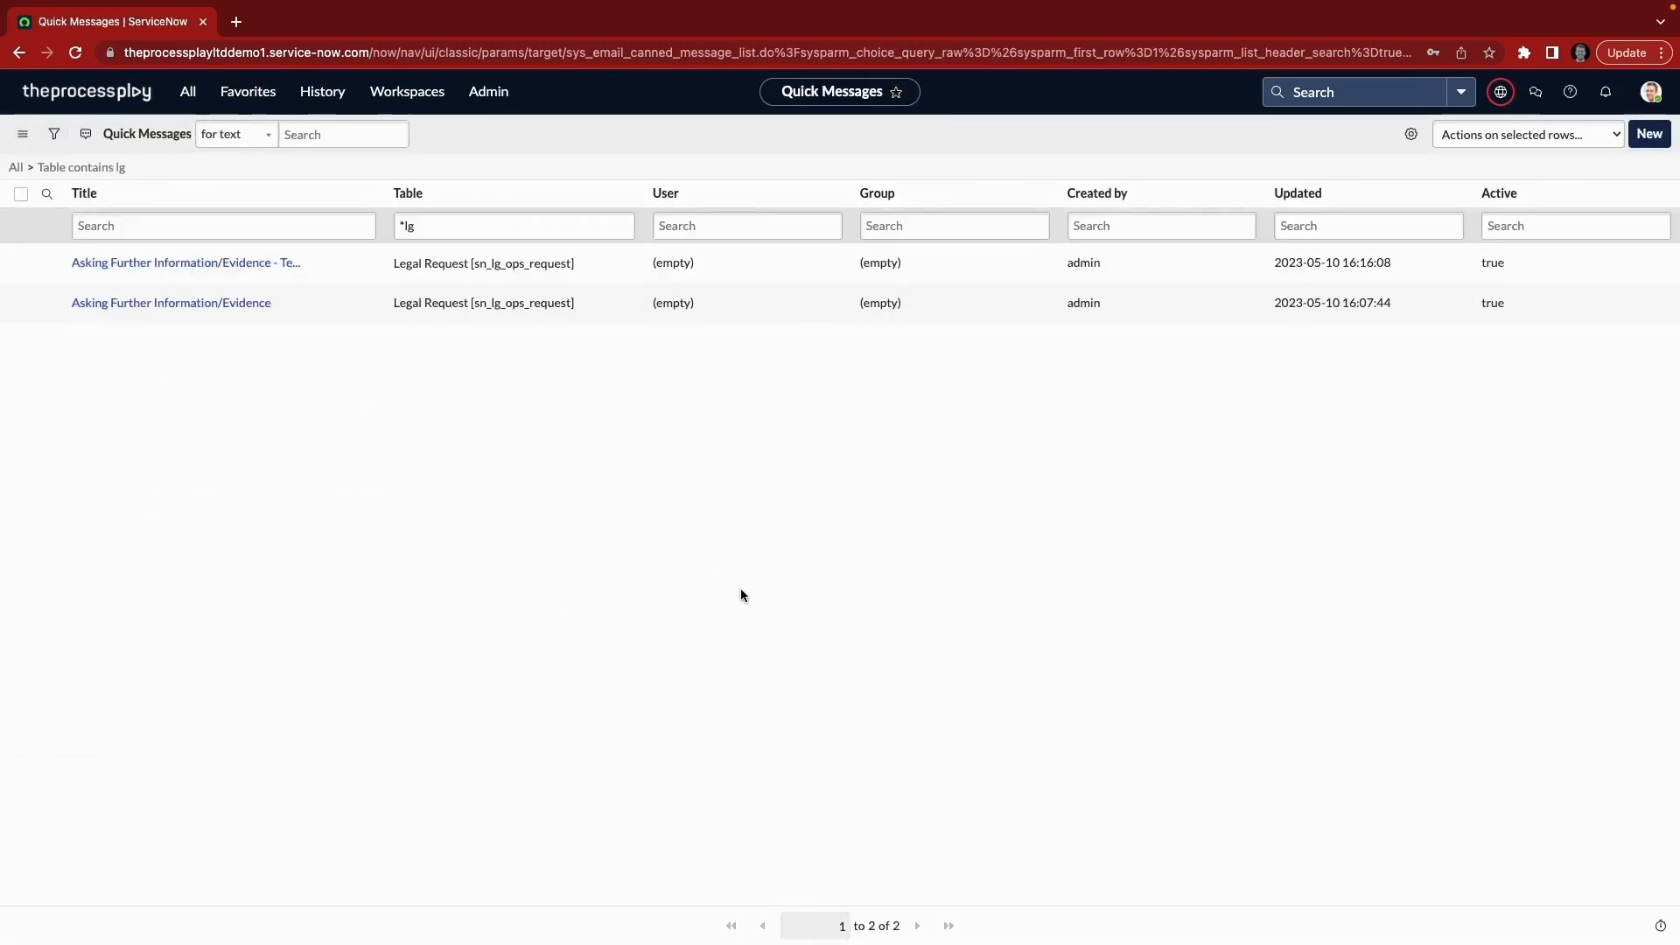
Start a new quick message titled "Test Quick Message" and make it active, leaving the group blank.
{"action": "left_click", "coordinate": [1648, 145]}
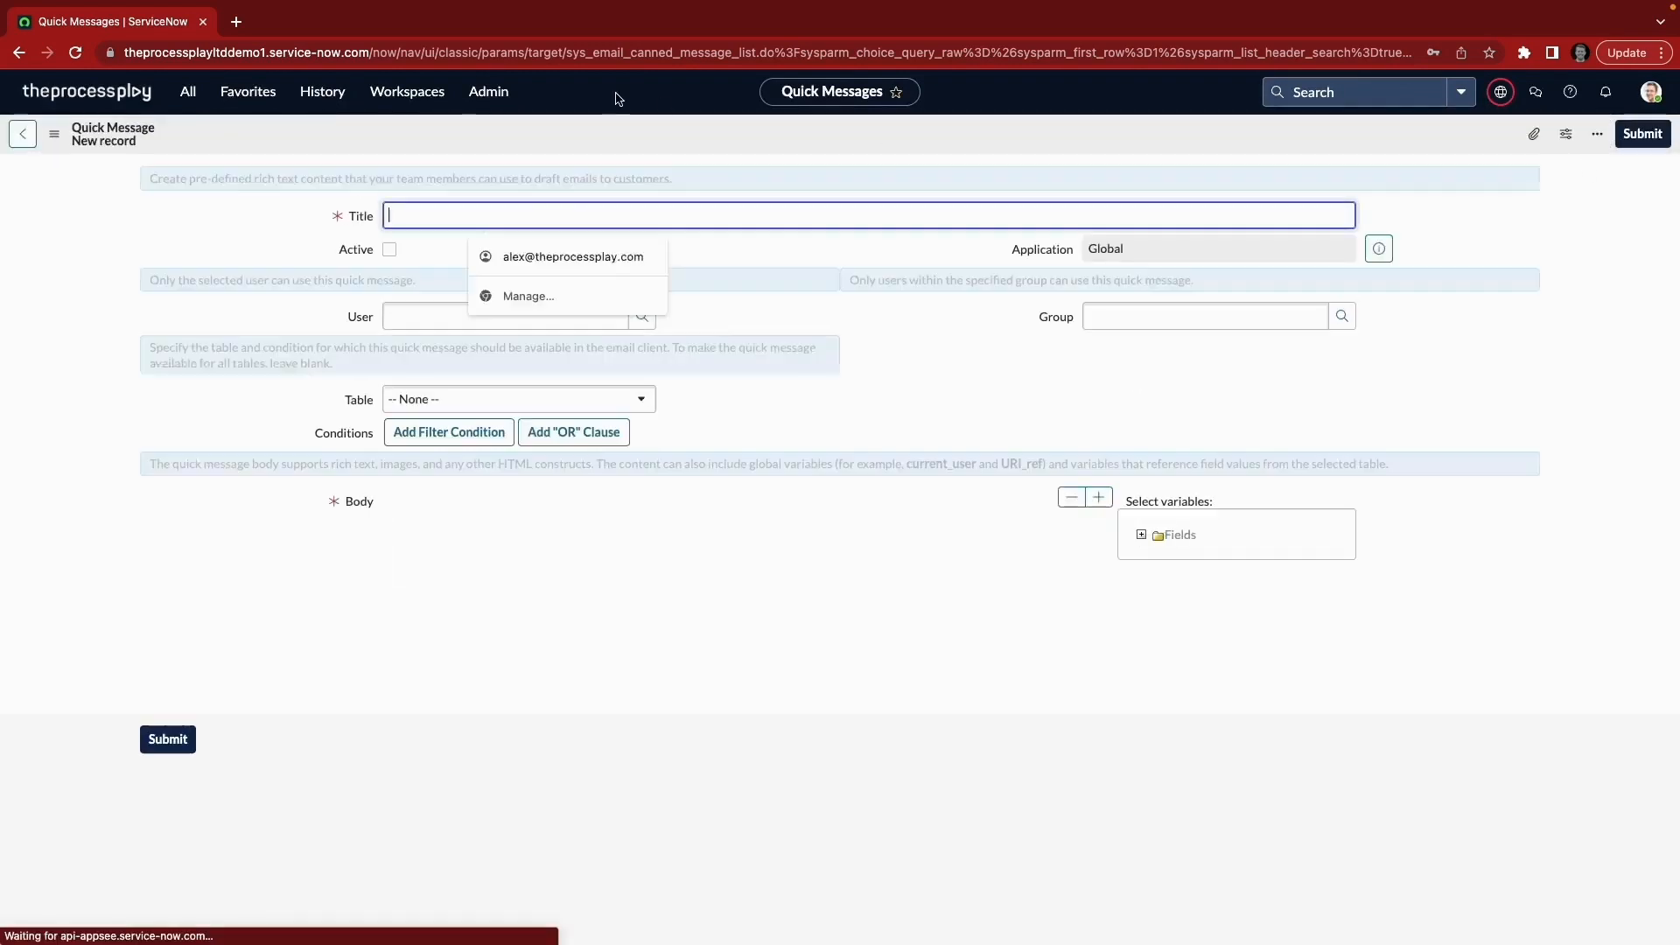
{"action": "type", "text": "Test "}
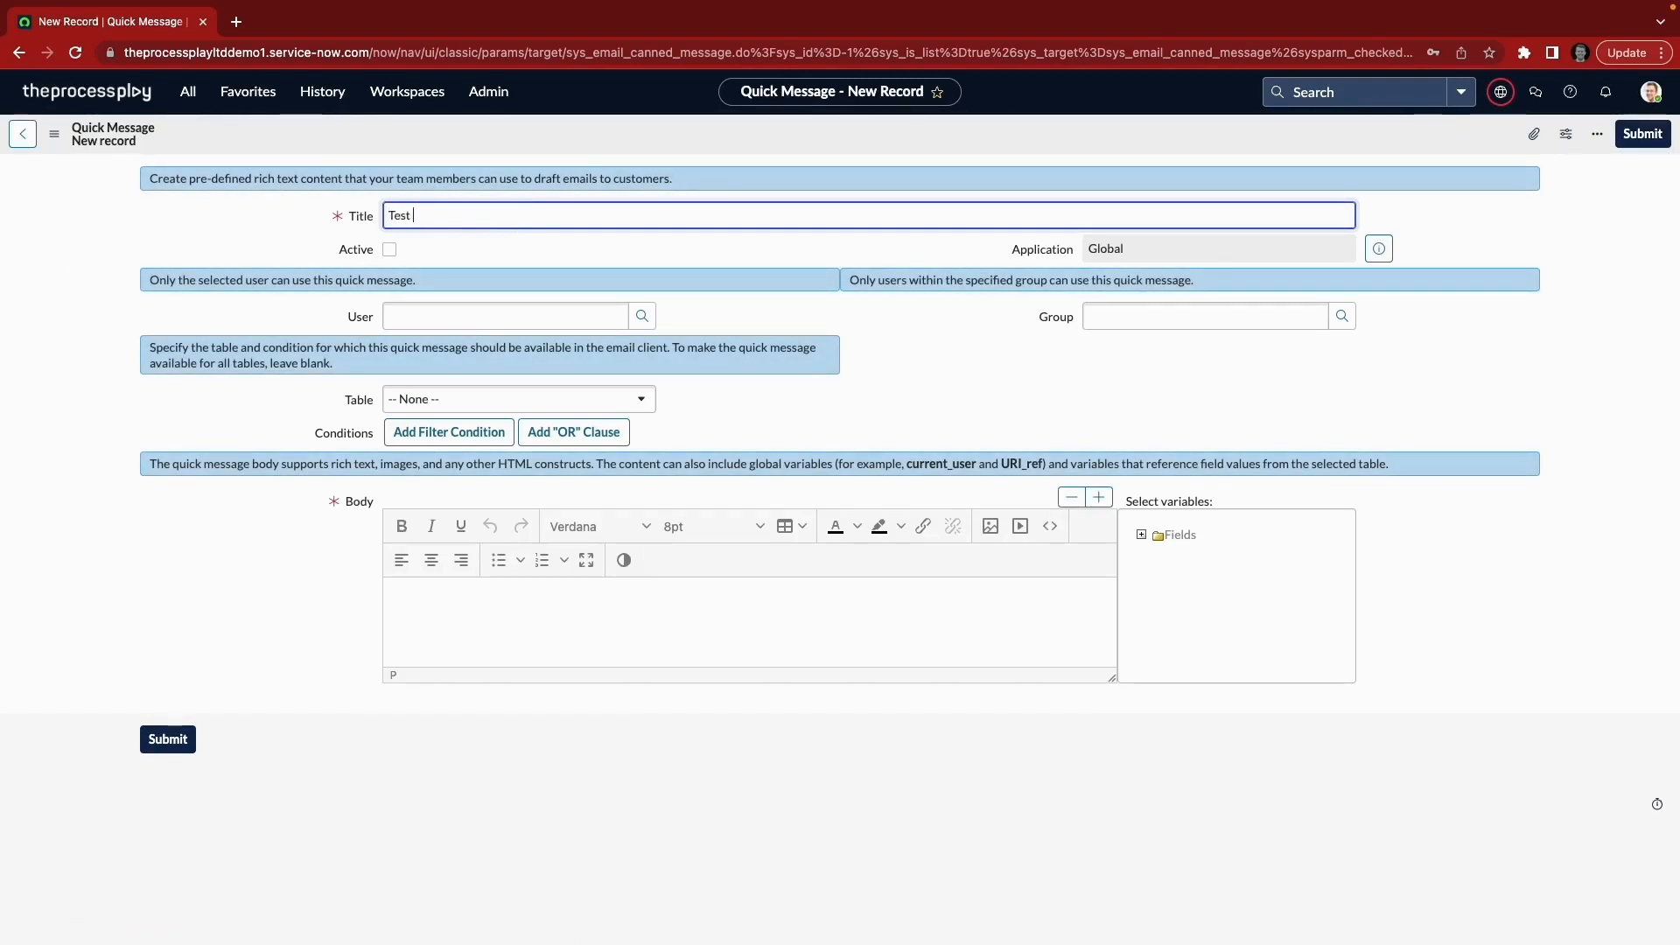
{"action": "type", "text": "Quick Me"}
{"action": "left_click", "coordinate": [389, 250]}
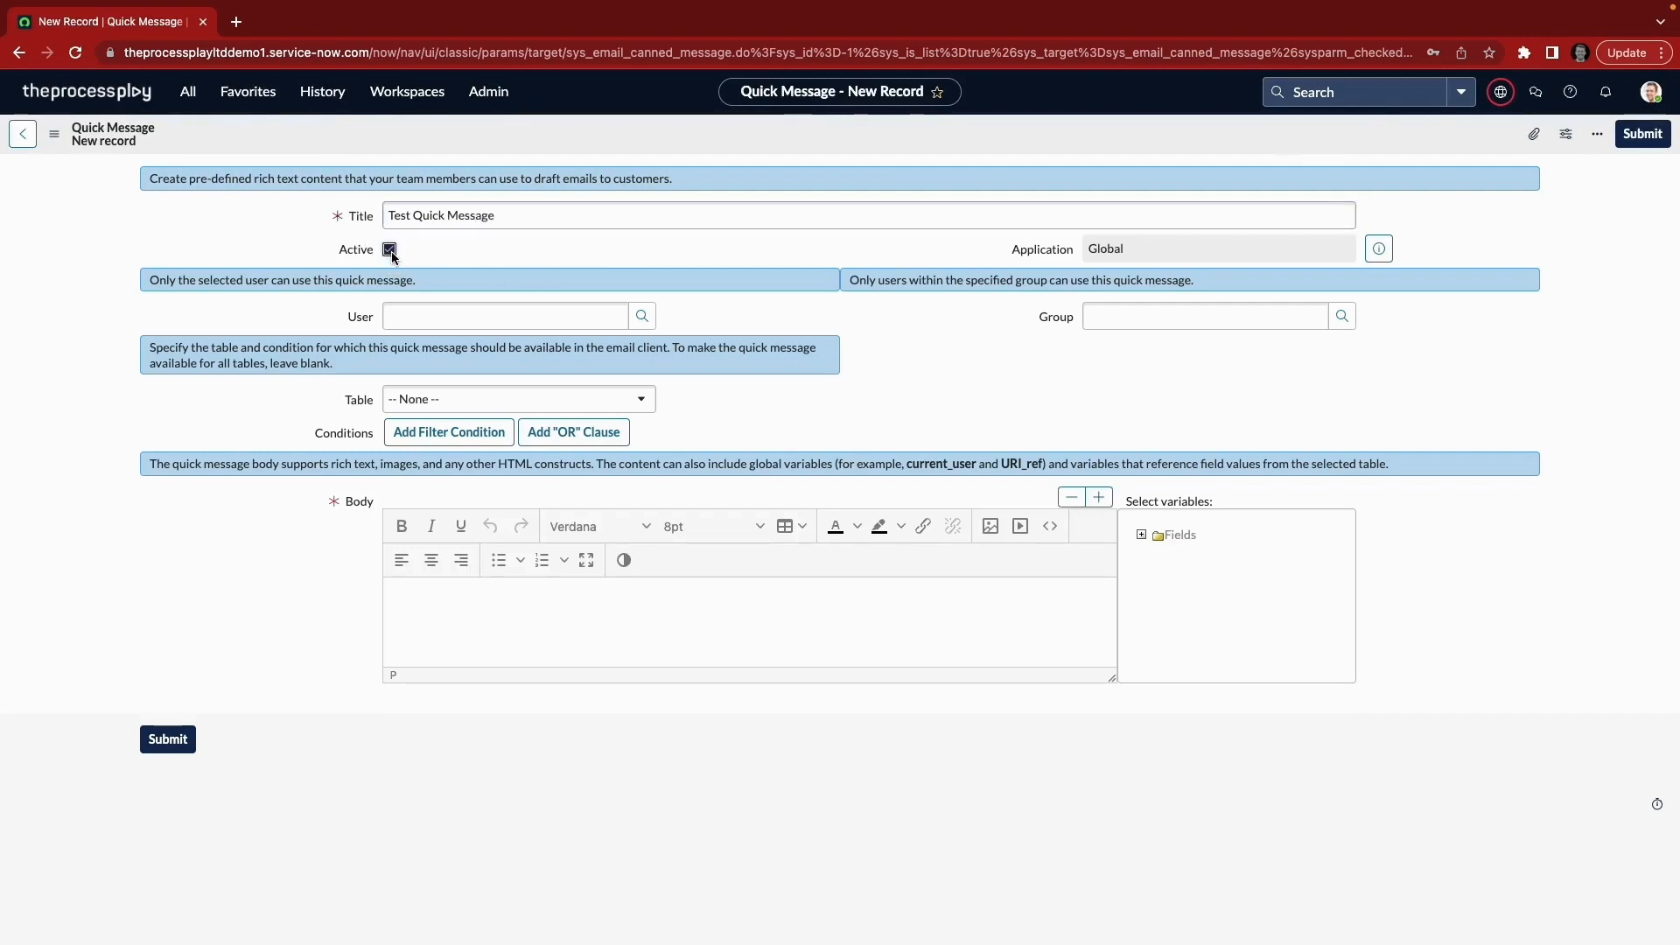
{"action": "left_click", "coordinate": [1179, 313]}
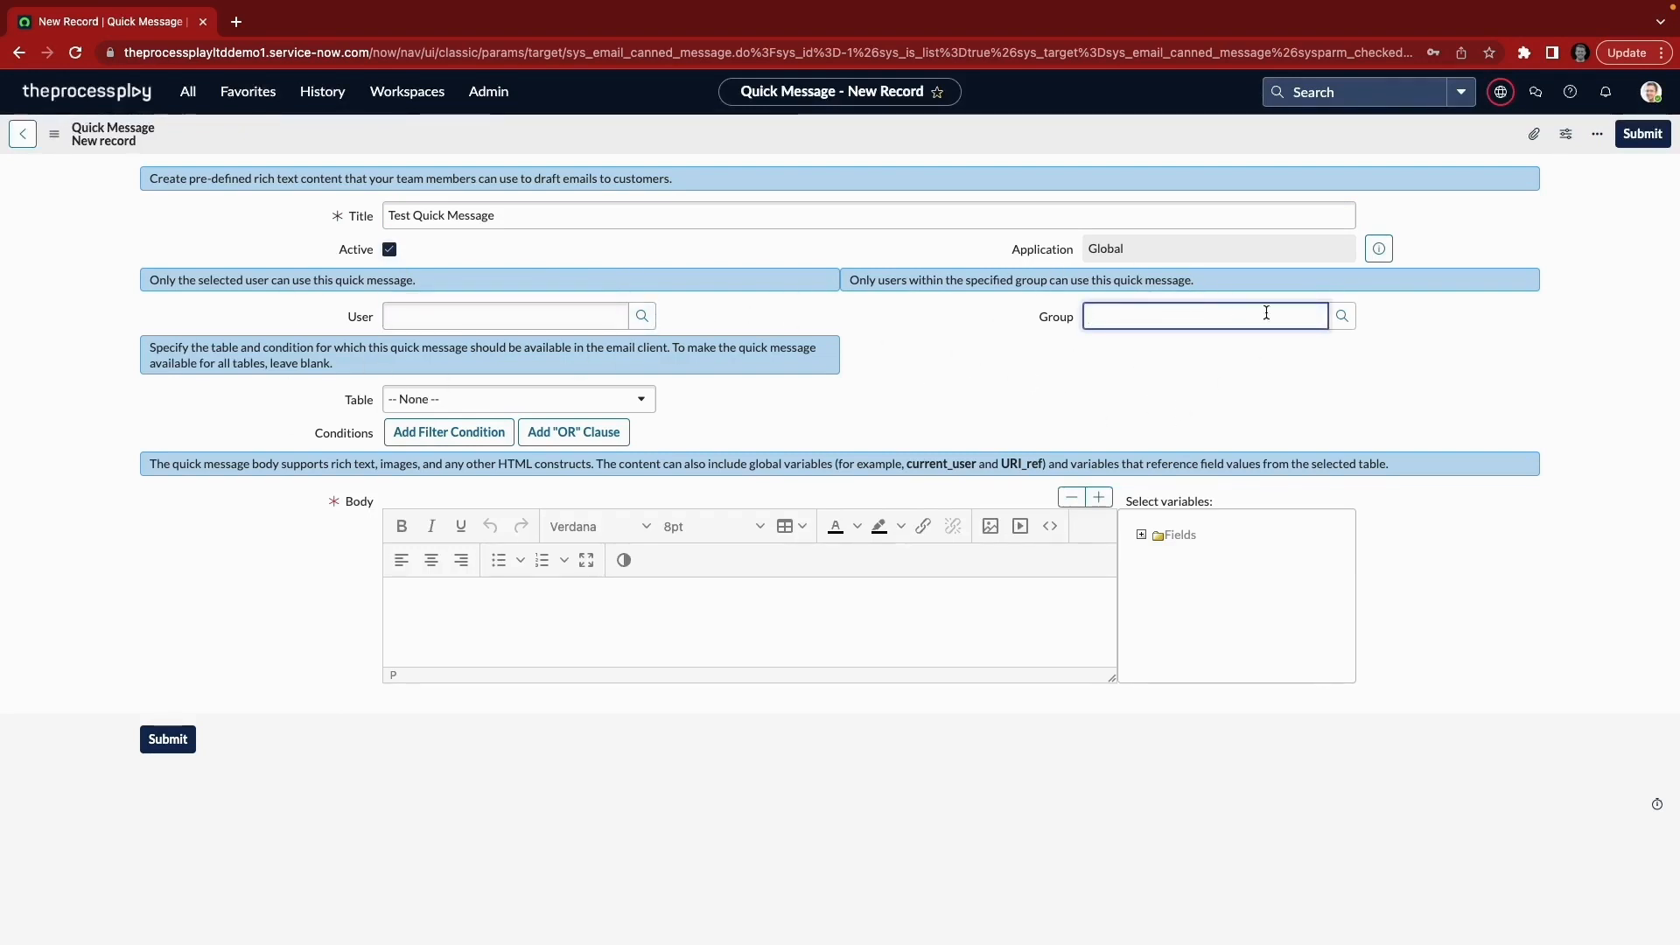
Search the tables available to the quick message for legal request, legal matter and HR without choosing one.
{"action": "left_click", "coordinate": [565, 405]}
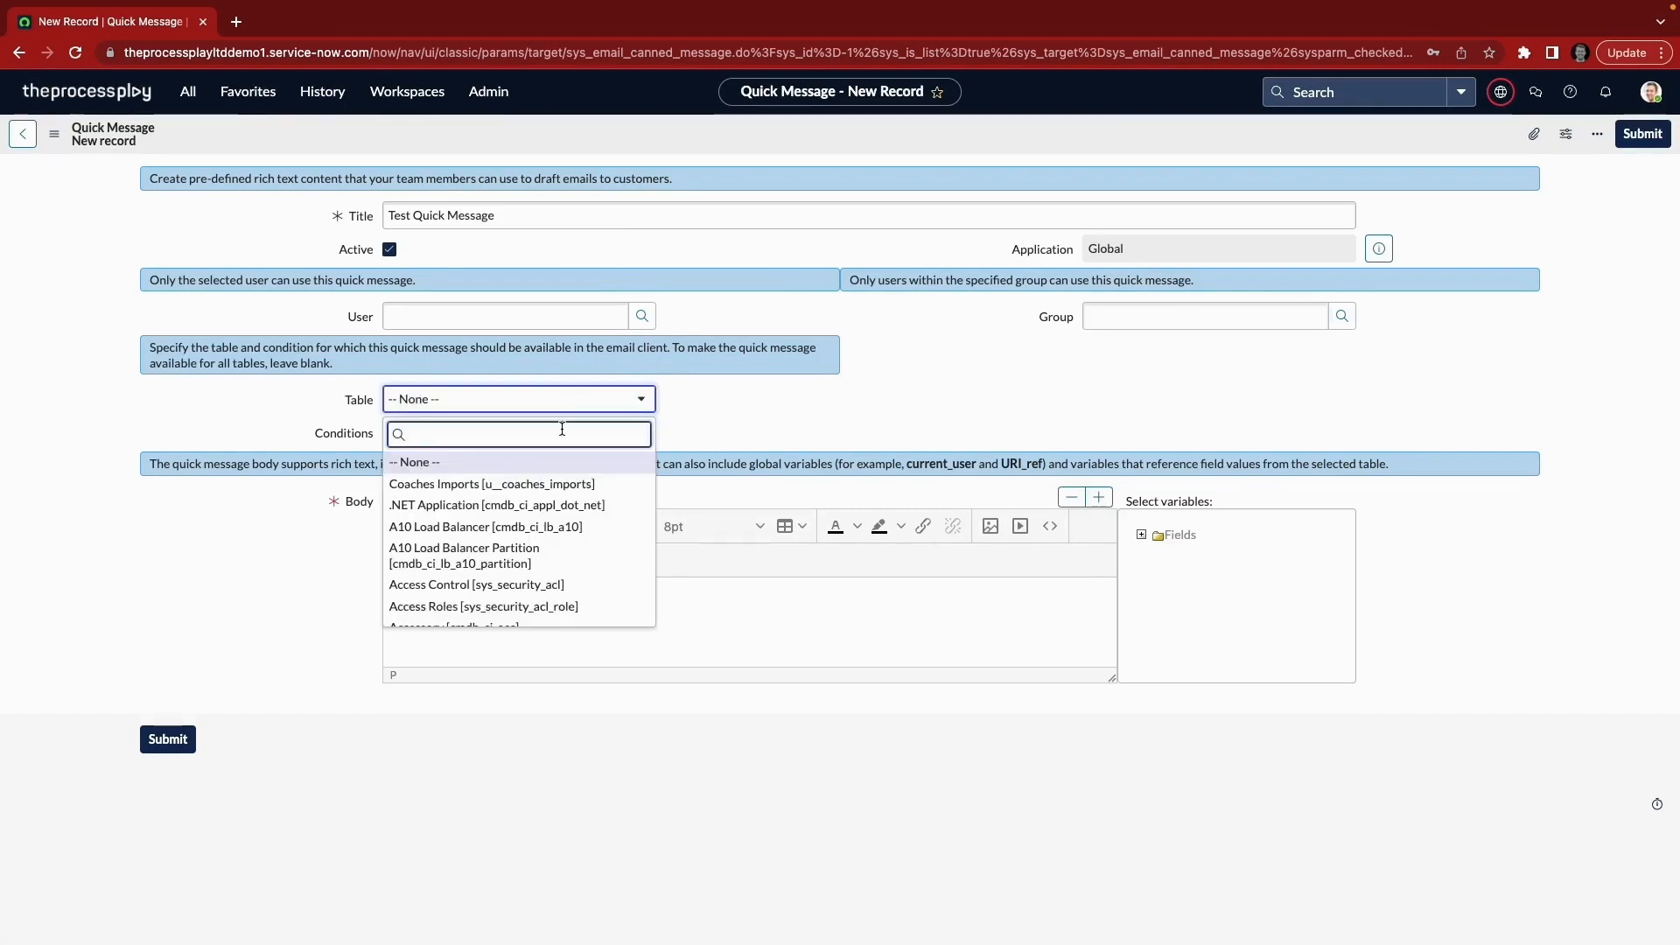
{"action": "type", "text": "legal "}
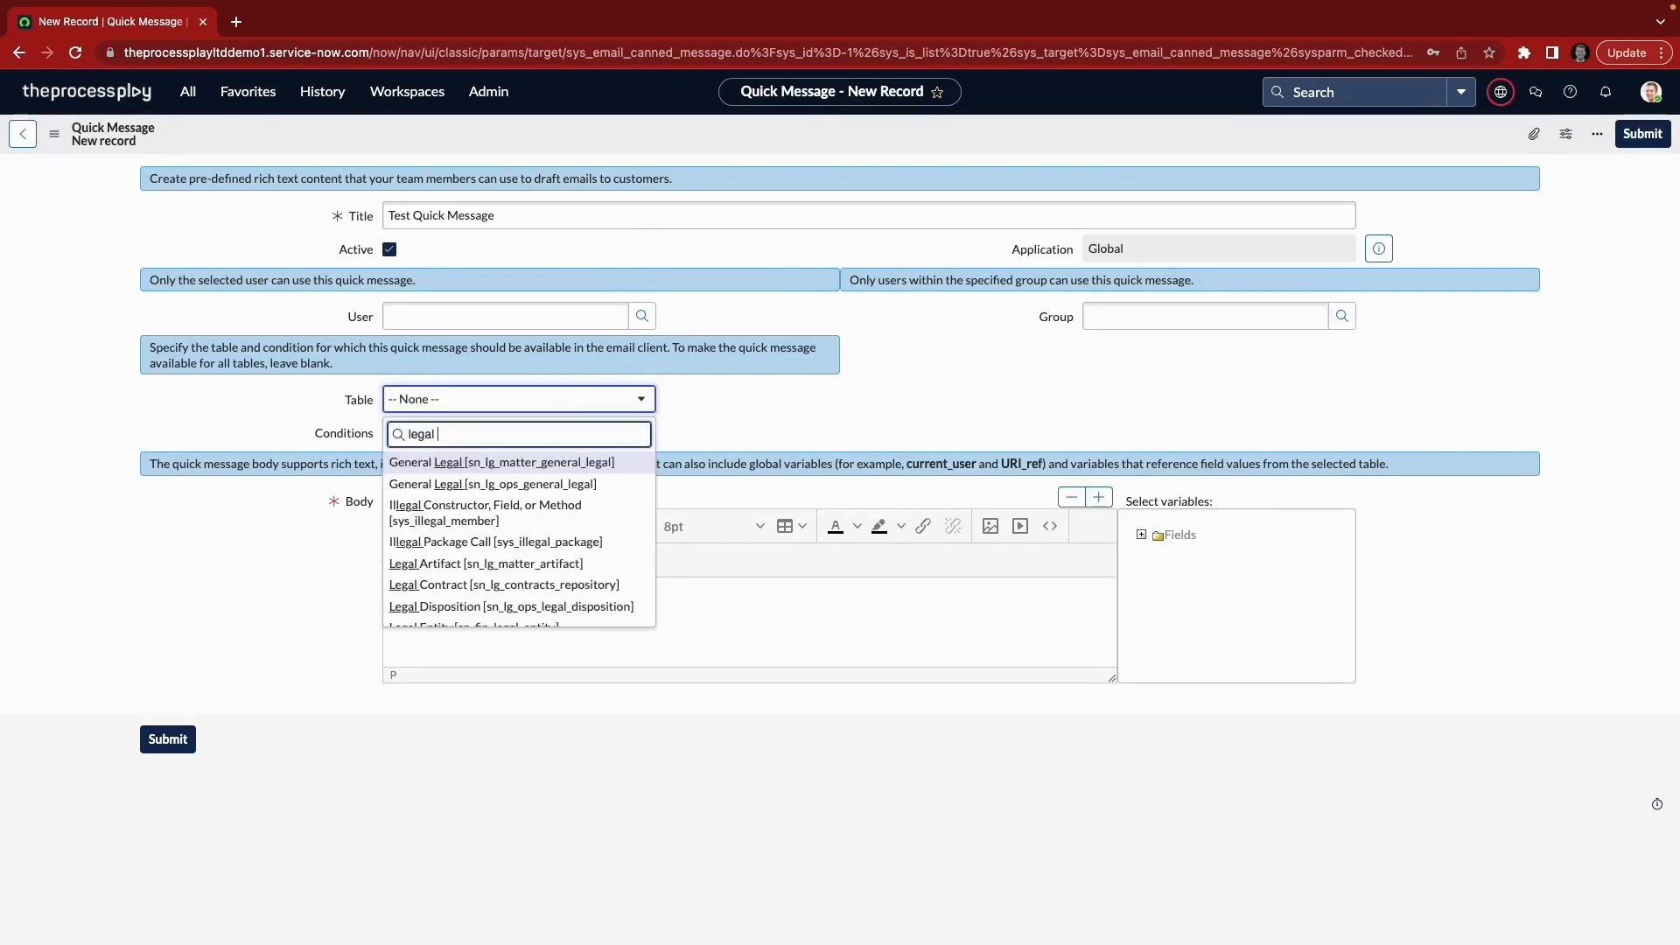
{"action": "type", "text": "requ"}
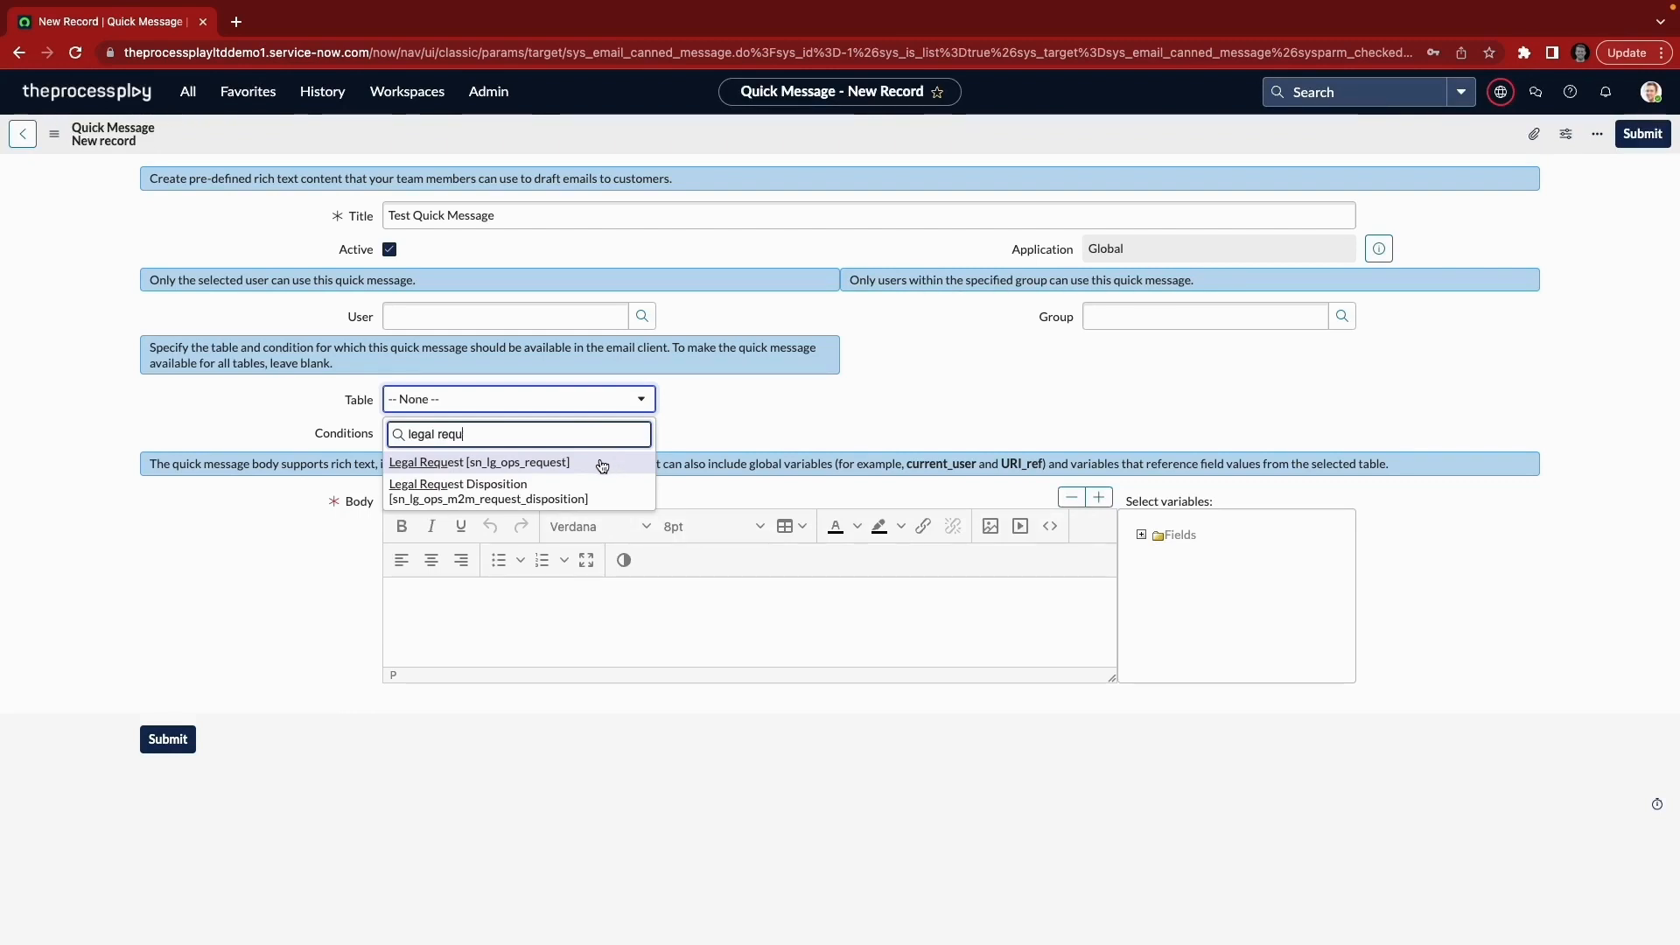
{"action": "key", "text": "BackSpace"}
{"action": "key", "text": "BackSpace"}
{"action": "key", "text": "BackSpace"}
{"action": "key", "text": "BackSpace"}
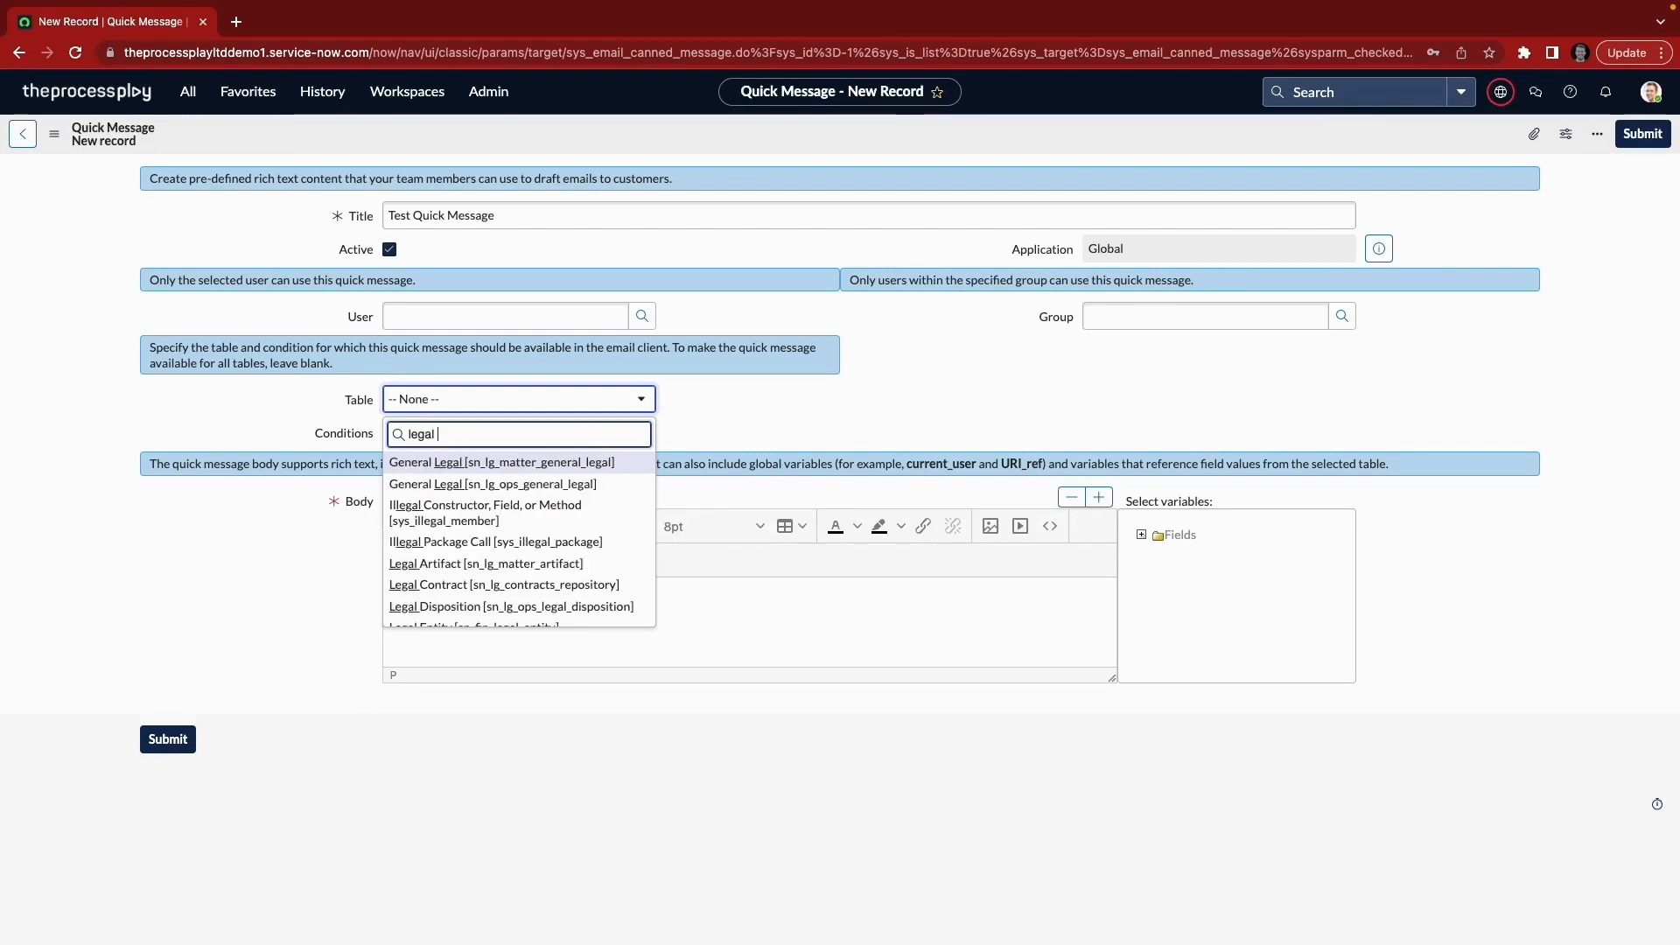
{"action": "type", "text": "matter"}
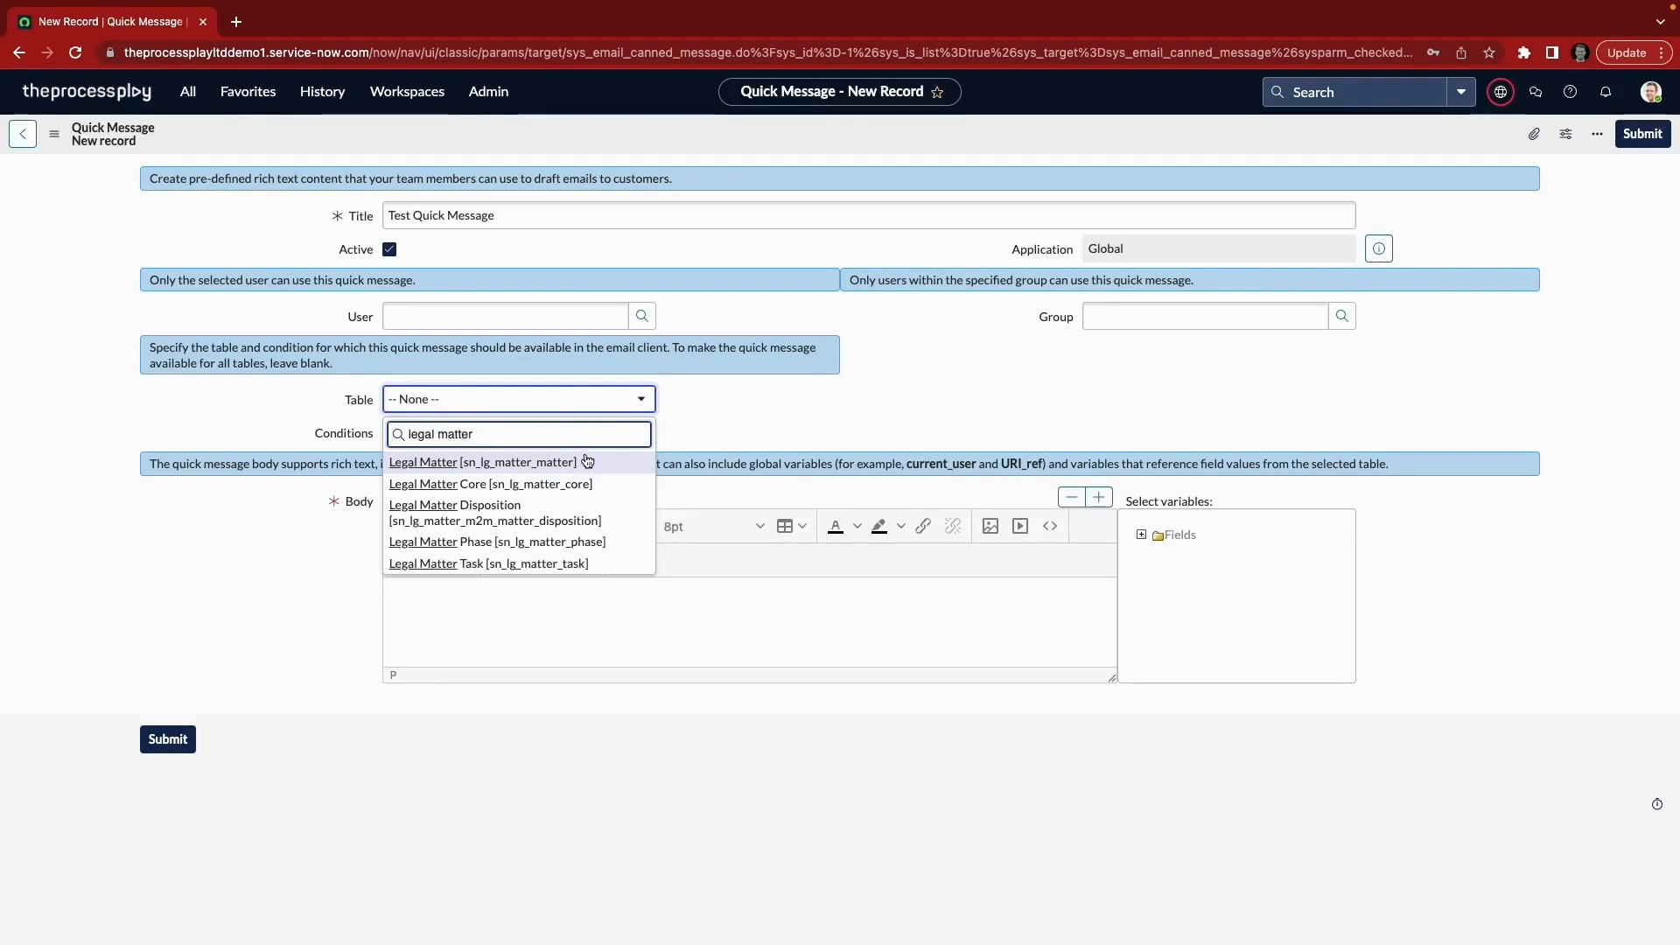
{"action": "key", "text": "ctrl+a"}
{"action": "type", "text": "hr"}
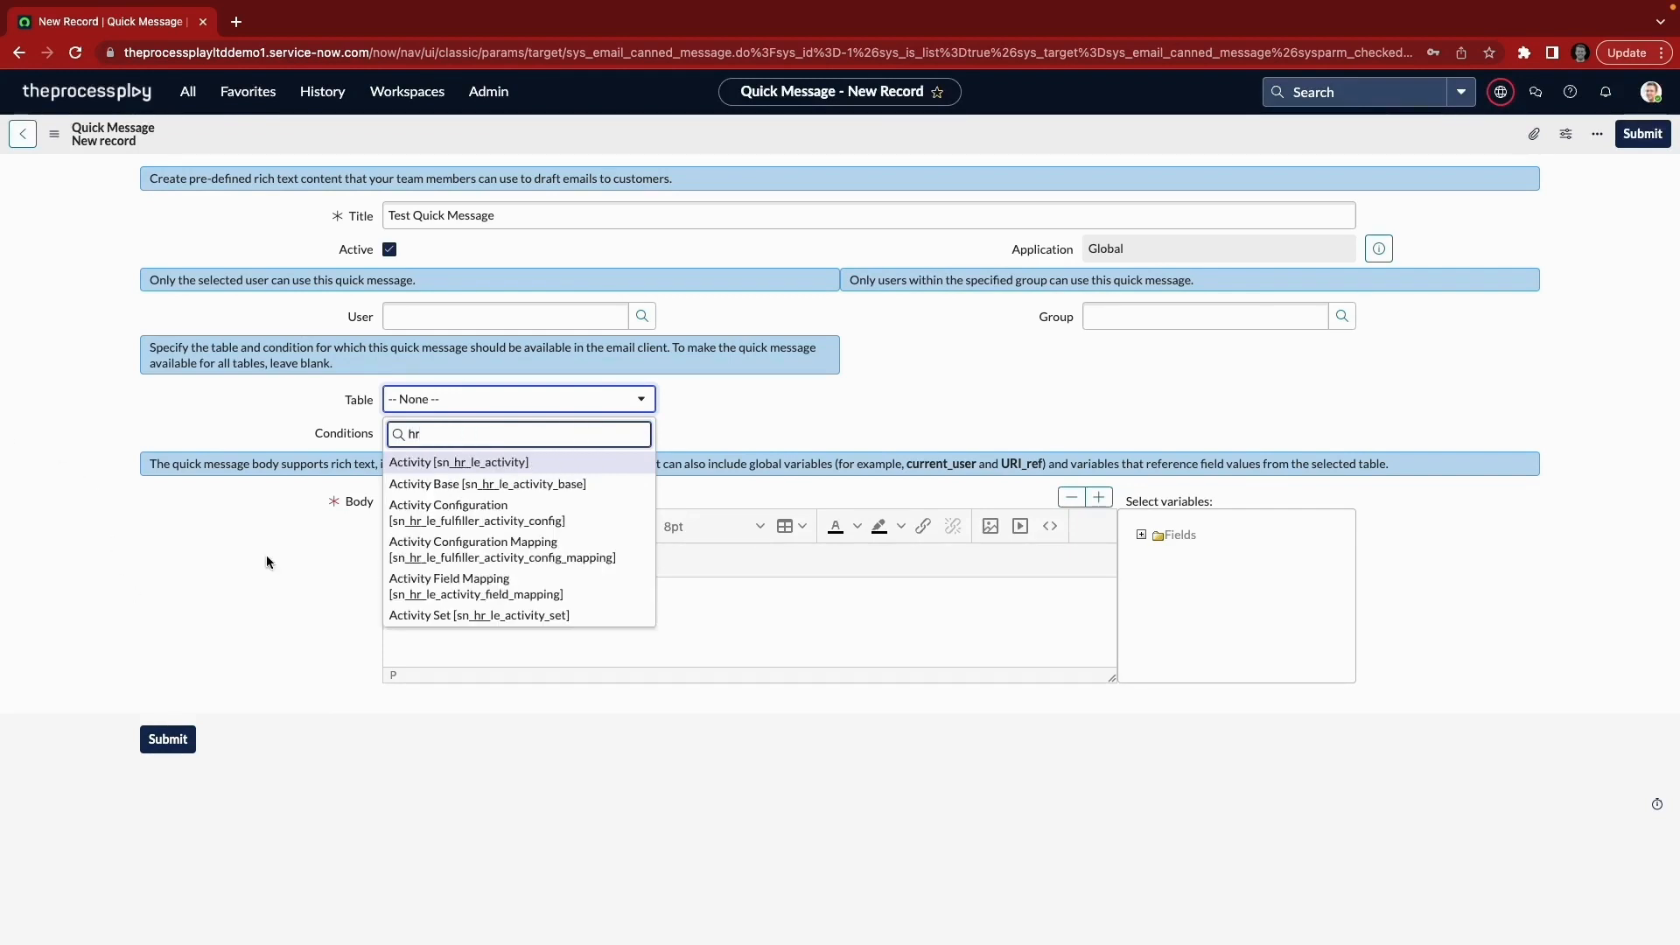
{"action": "scroll", "coordinate": [434, 523], "scroll_direction": "down", "scroll_amount": 10}
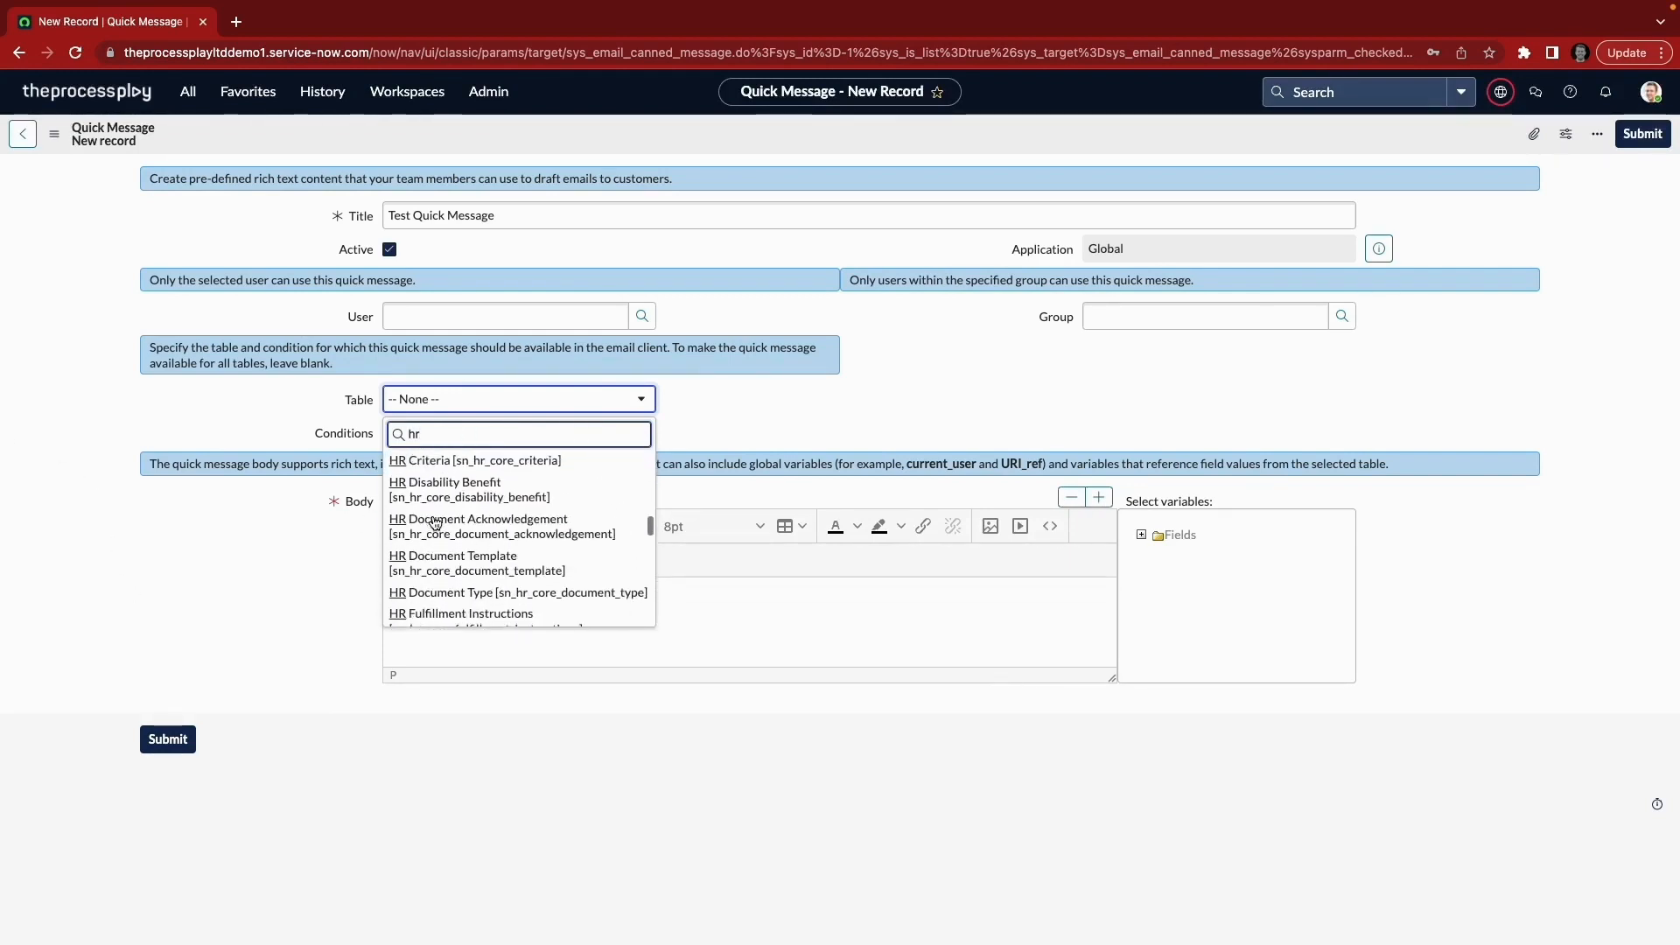
{"action": "scroll", "coordinate": [435, 523], "scroll_direction": "up", "scroll_amount": 10}
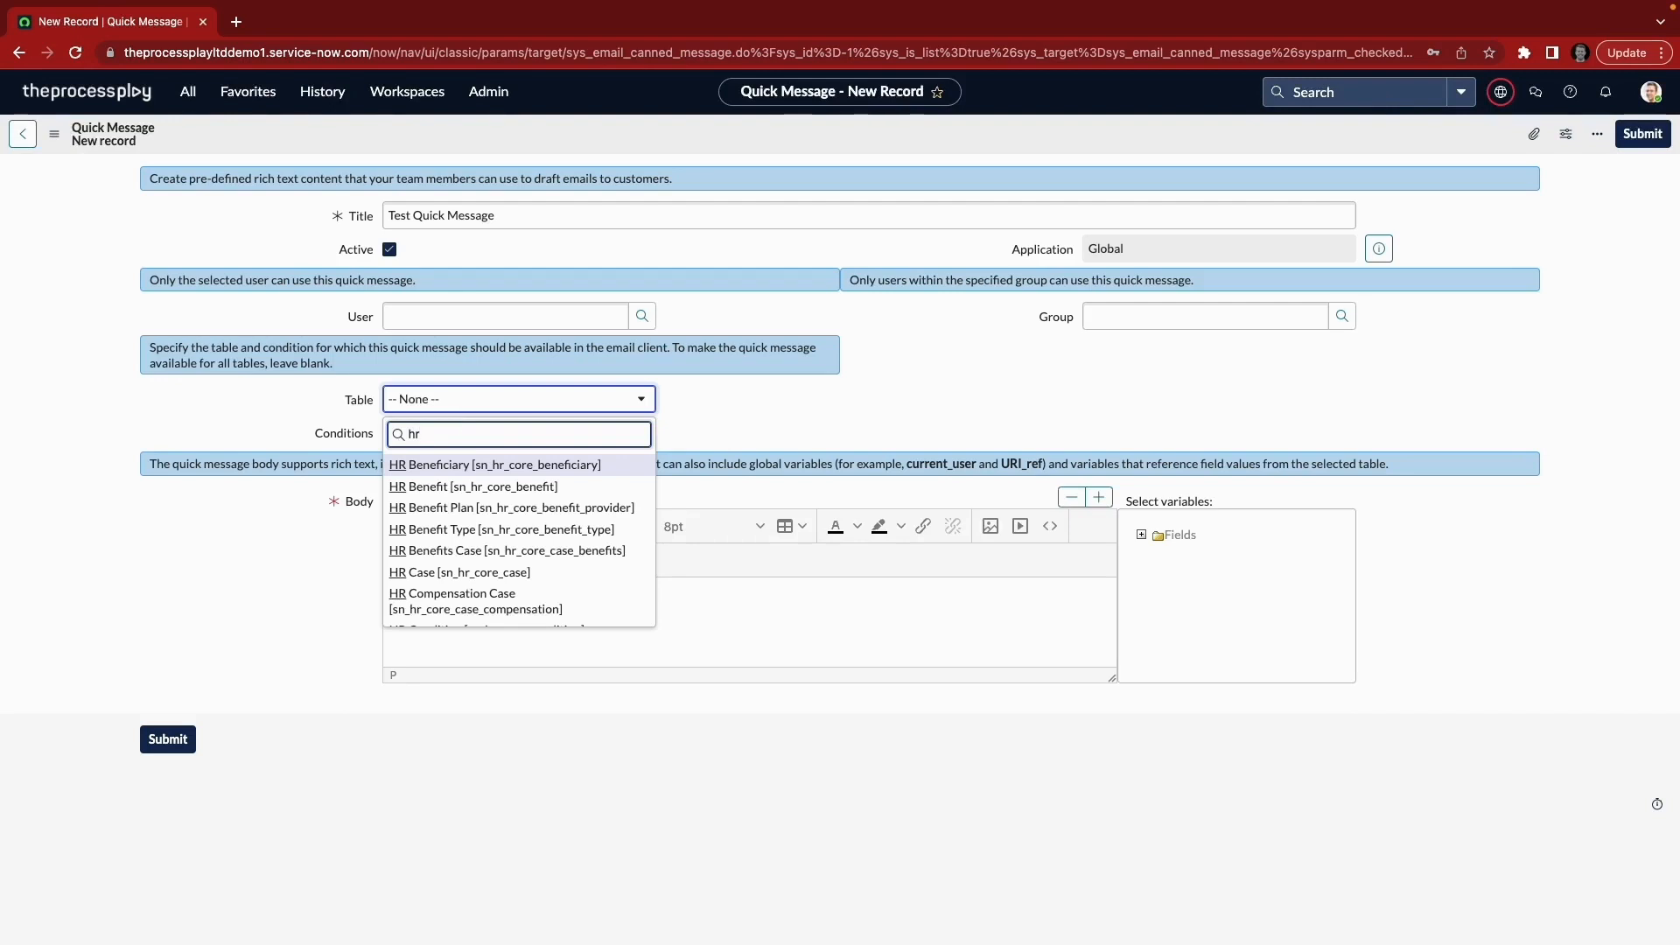
{"action": "left_click", "coordinate": [436, 404]}
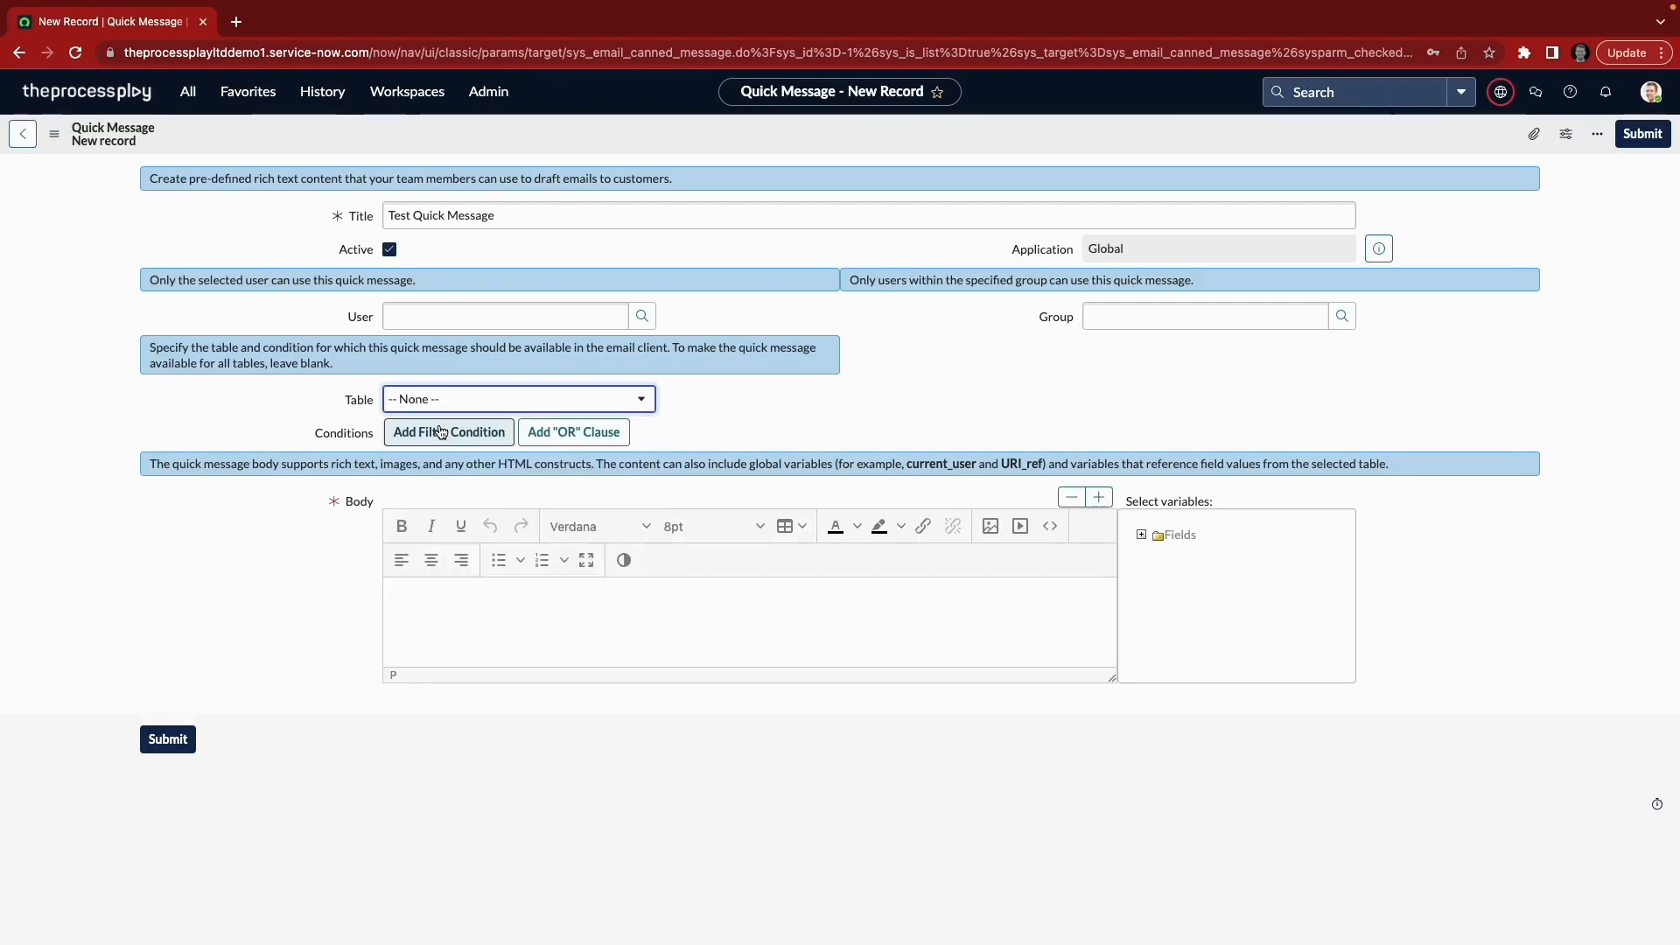
Set the quick message's table to Legal Request [sn_lg_ops_request].
{"action": "left_click", "coordinate": [636, 404]}
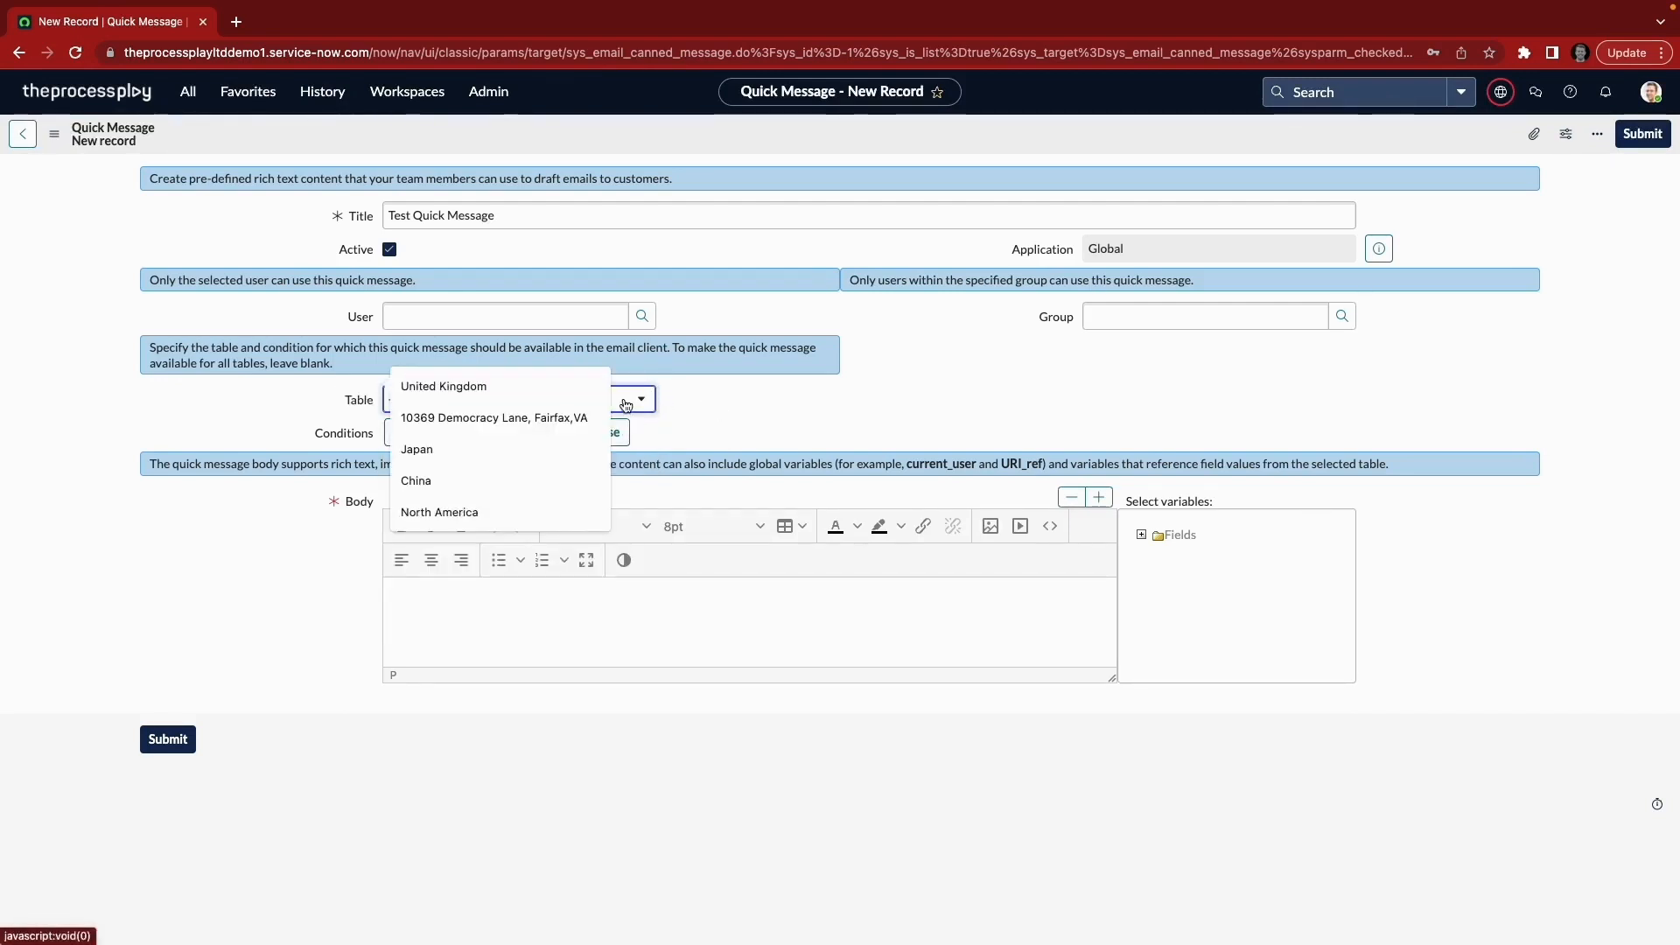
{"action": "left_click", "coordinate": [647, 413]}
{"action": "left_click", "coordinate": [631, 407]}
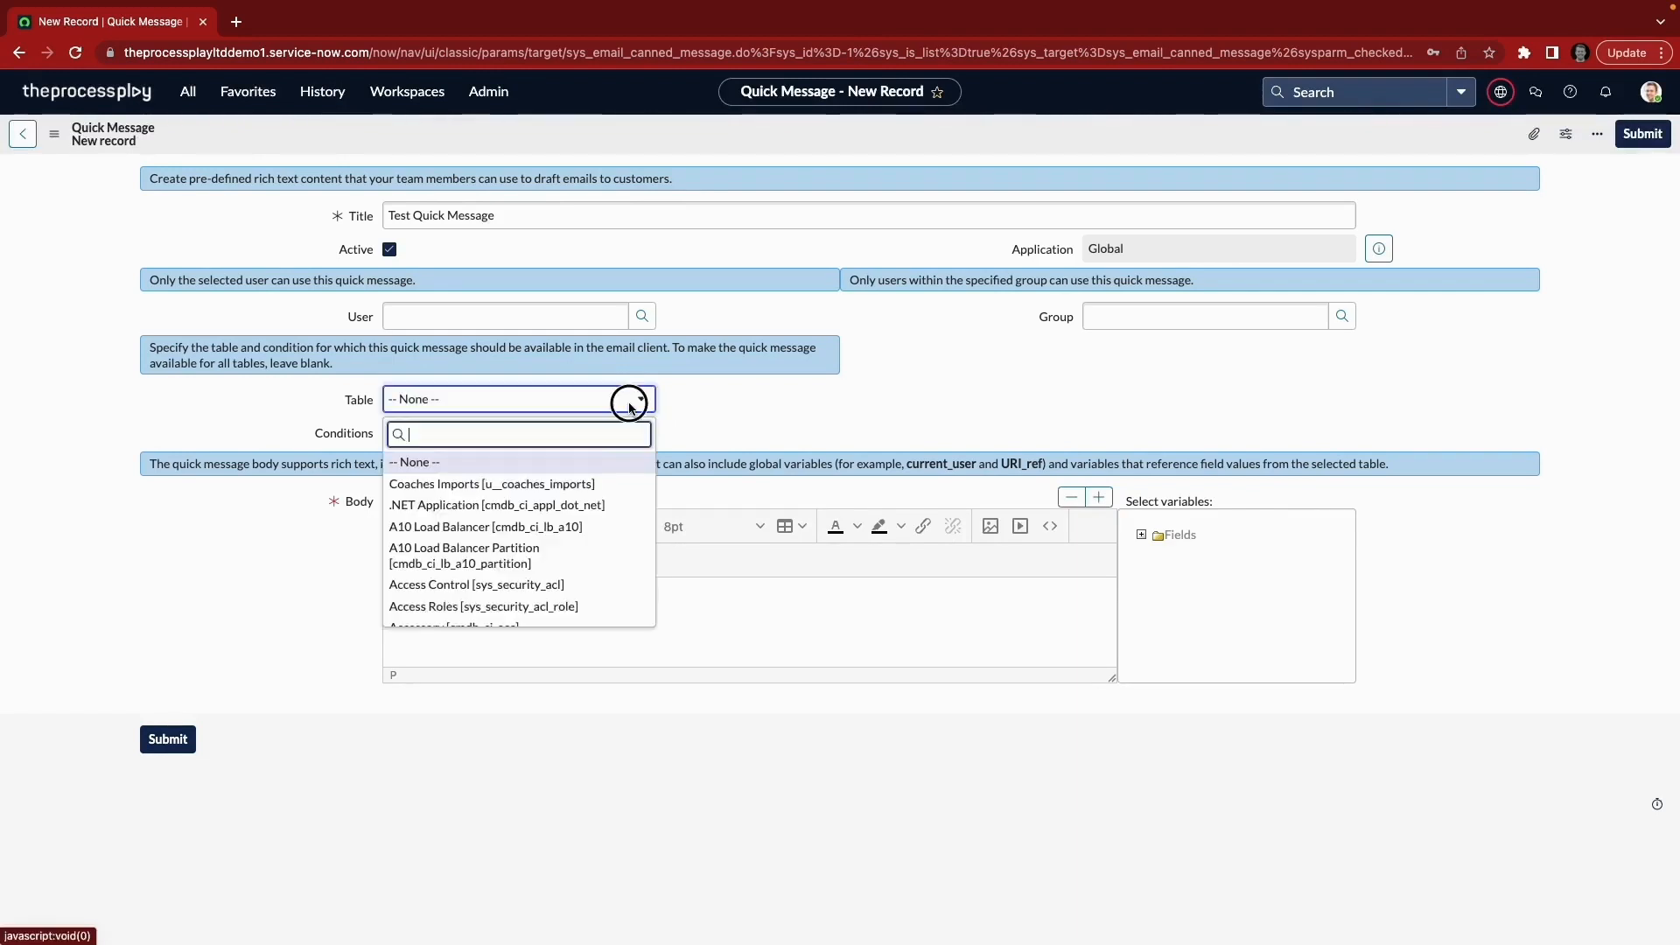
{"action": "left_click", "coordinate": [630, 407]}
{"action": "left_click", "coordinate": [611, 407]}
{"action": "left_click", "coordinate": [601, 408]}
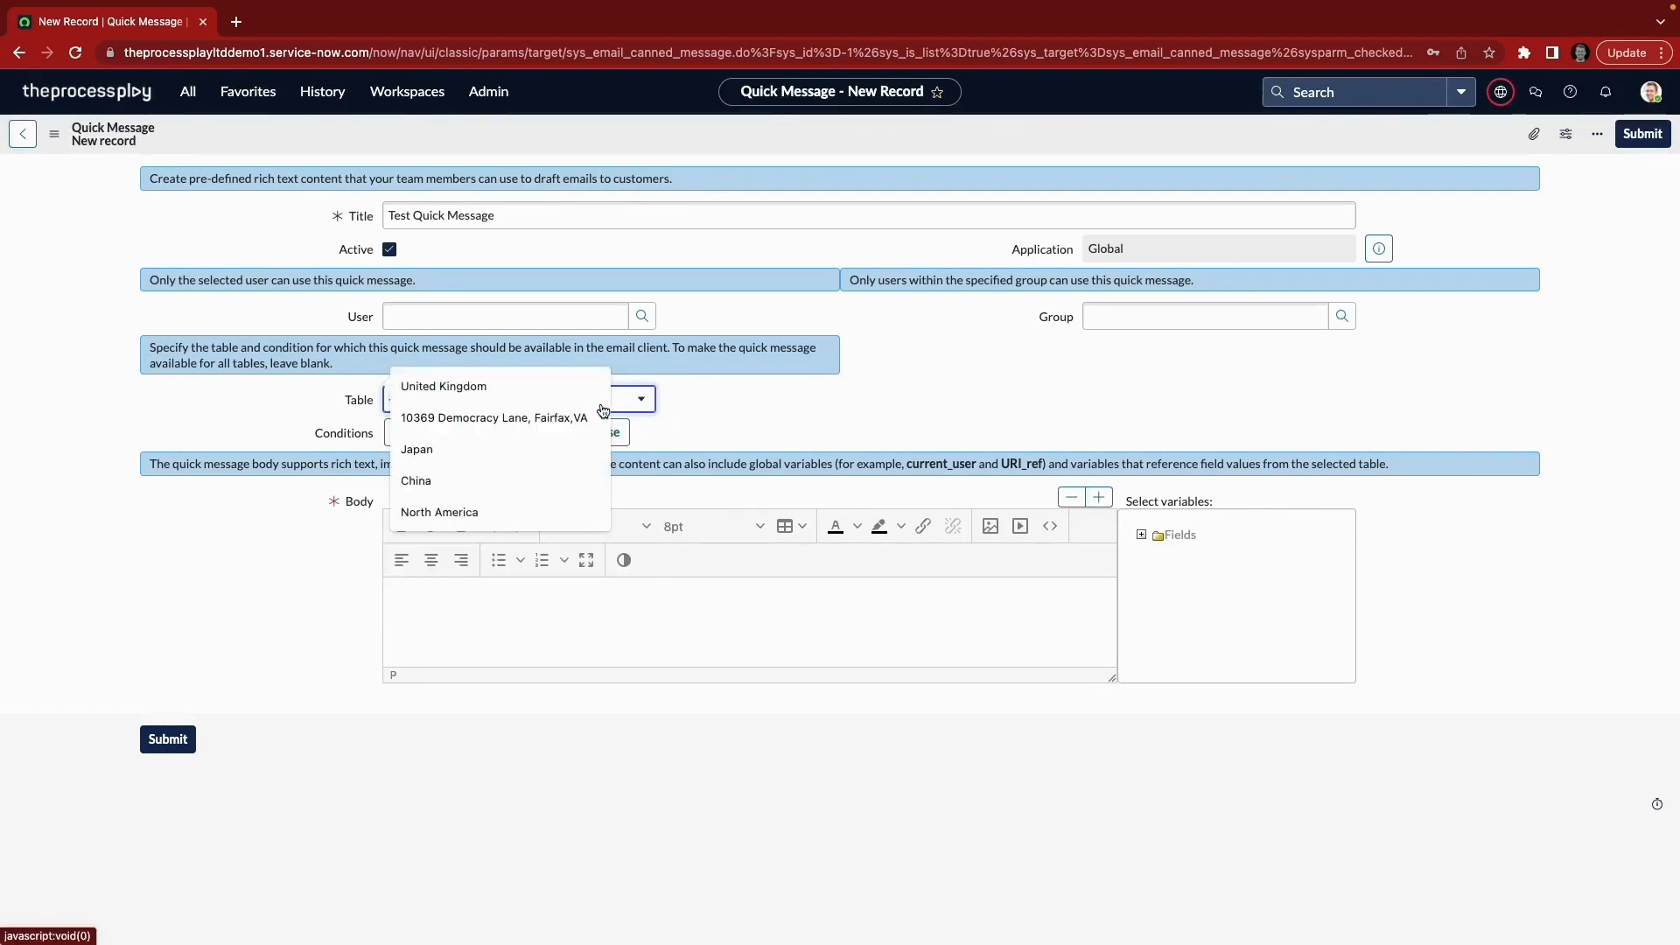
{"action": "left_click", "coordinate": [628, 401]}
{"action": "left_click", "coordinate": [632, 402]}
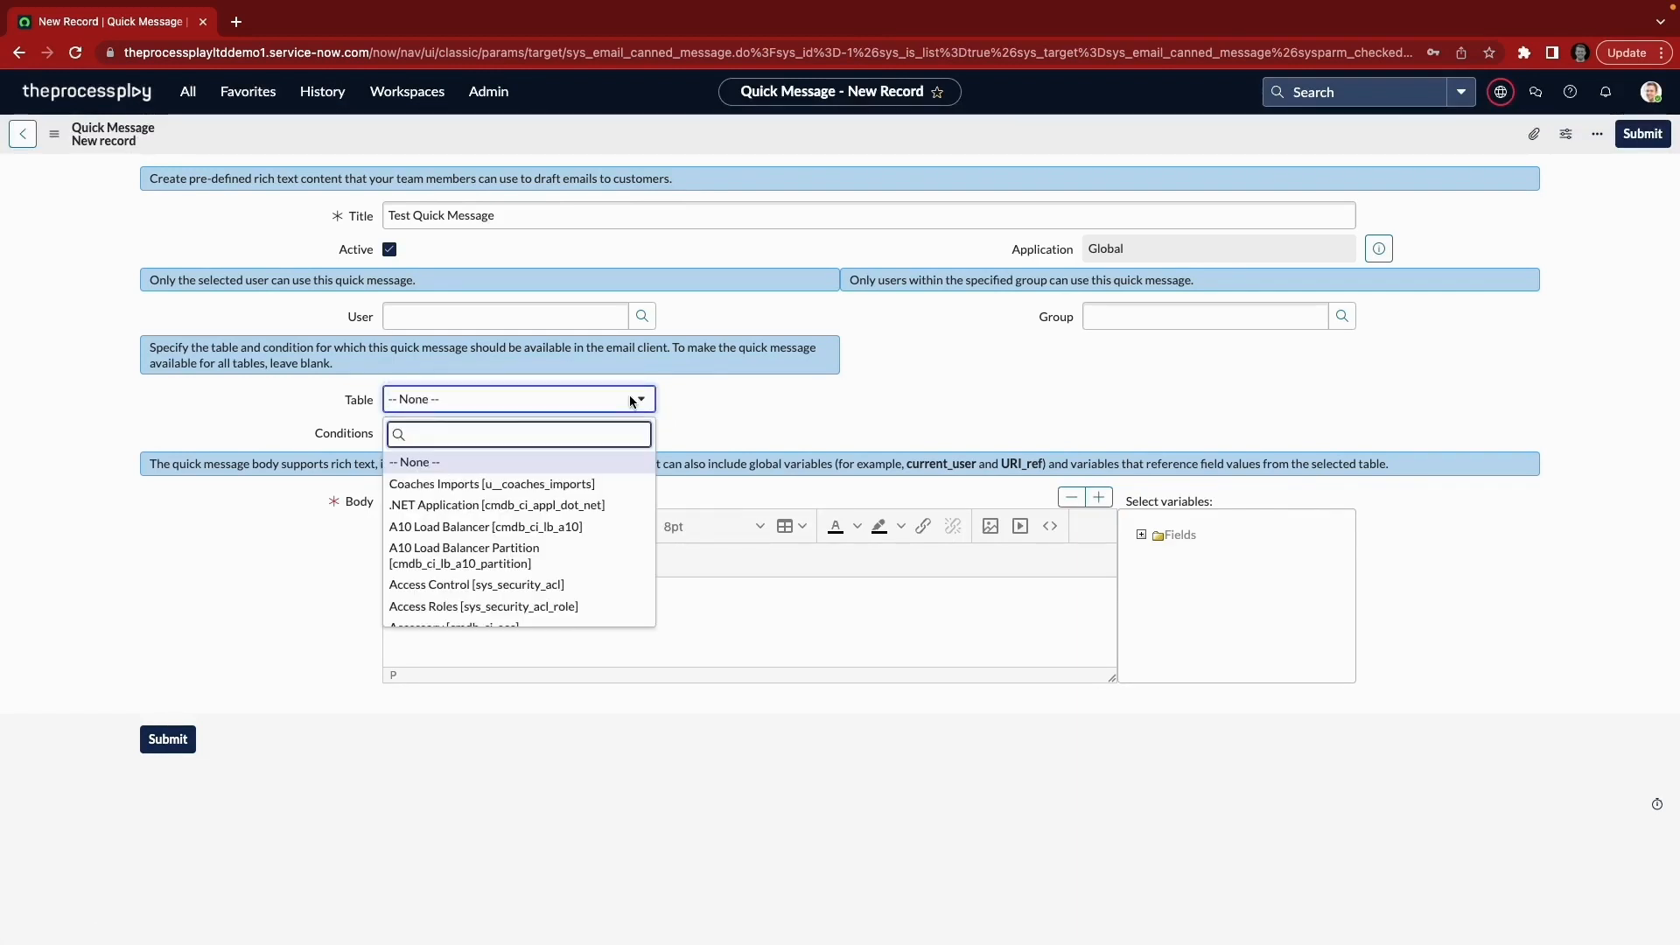
{"action": "type", "text": "legal"}
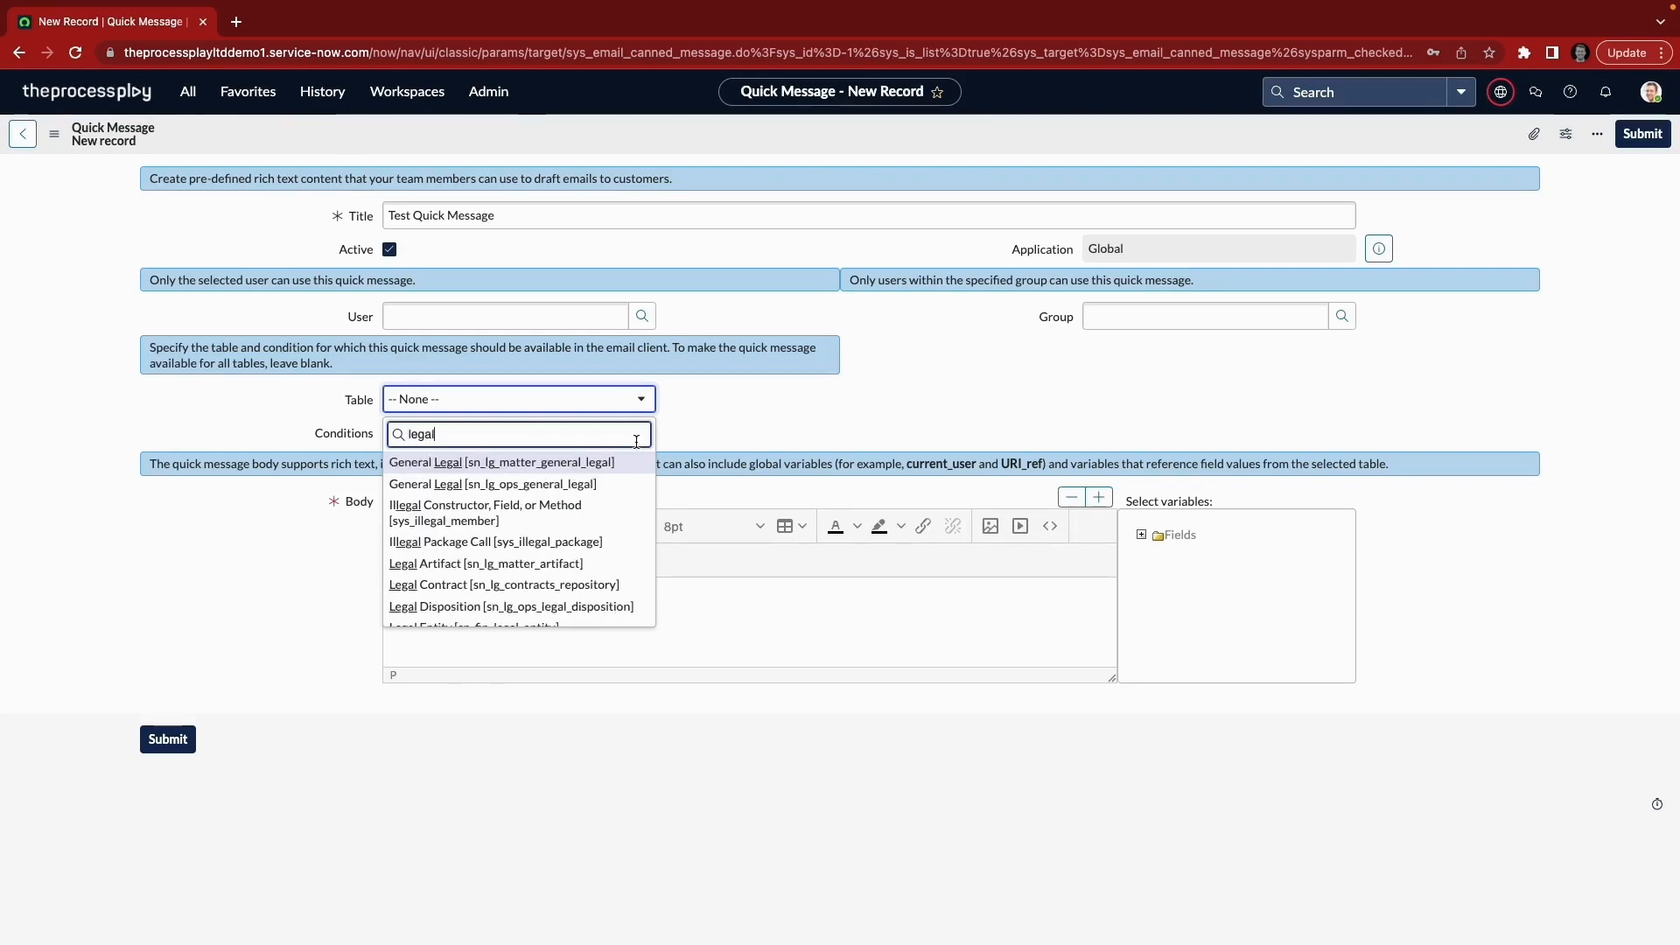
{"action": "type", "text": " req"}
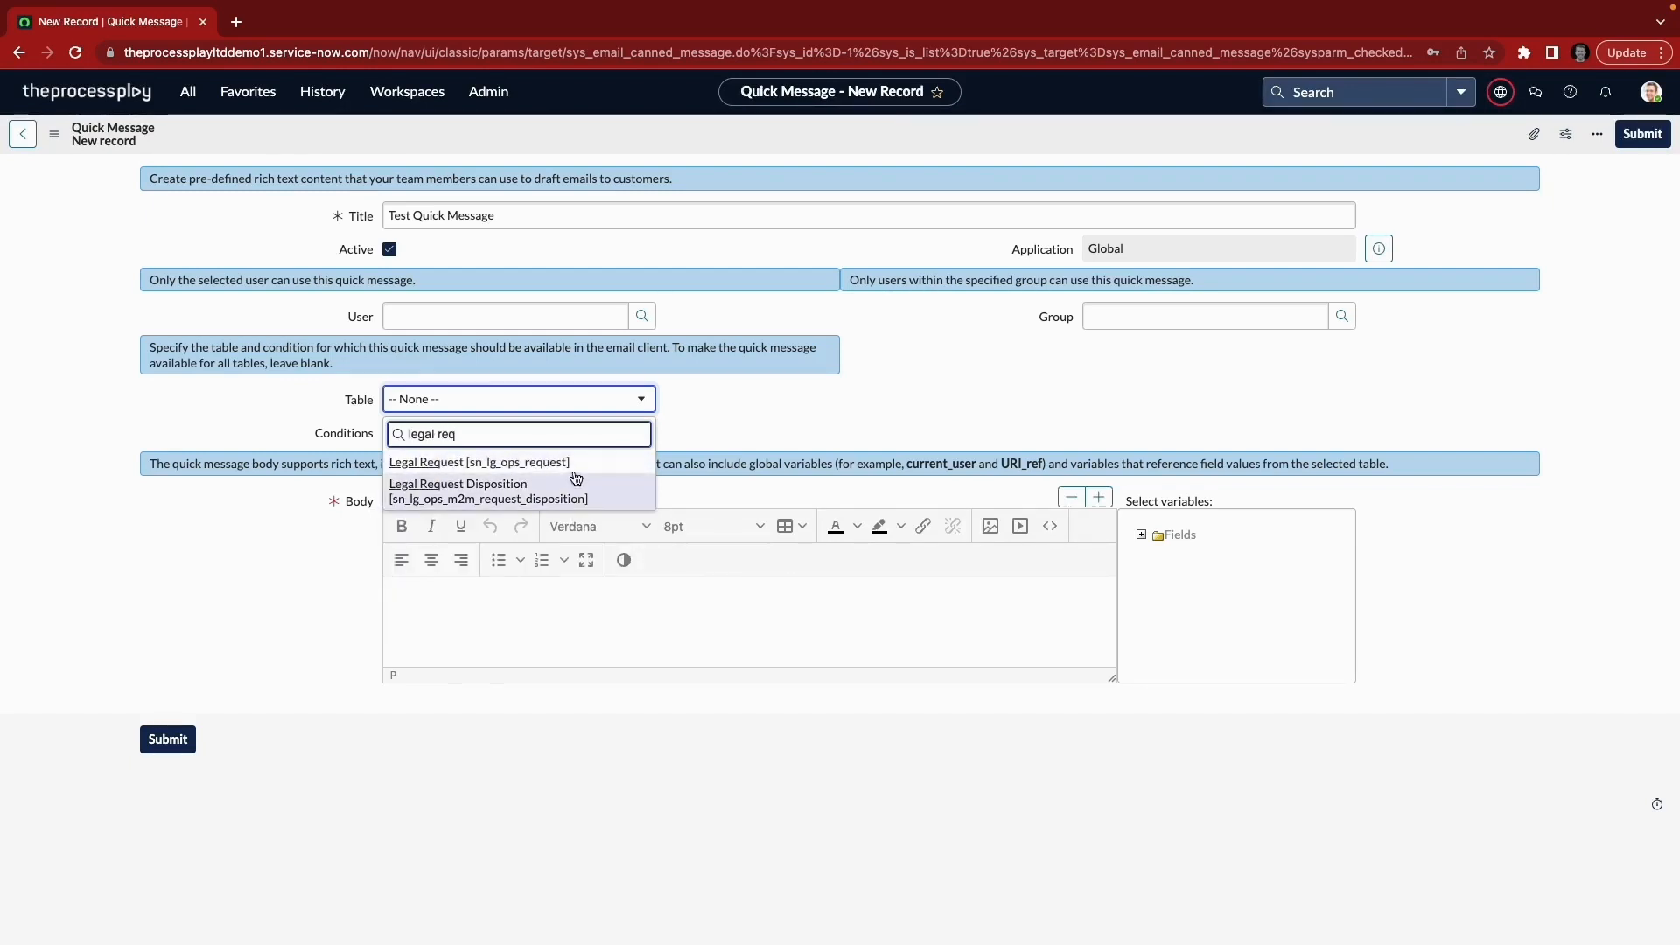
{"action": "left_click", "coordinate": [574, 462]}
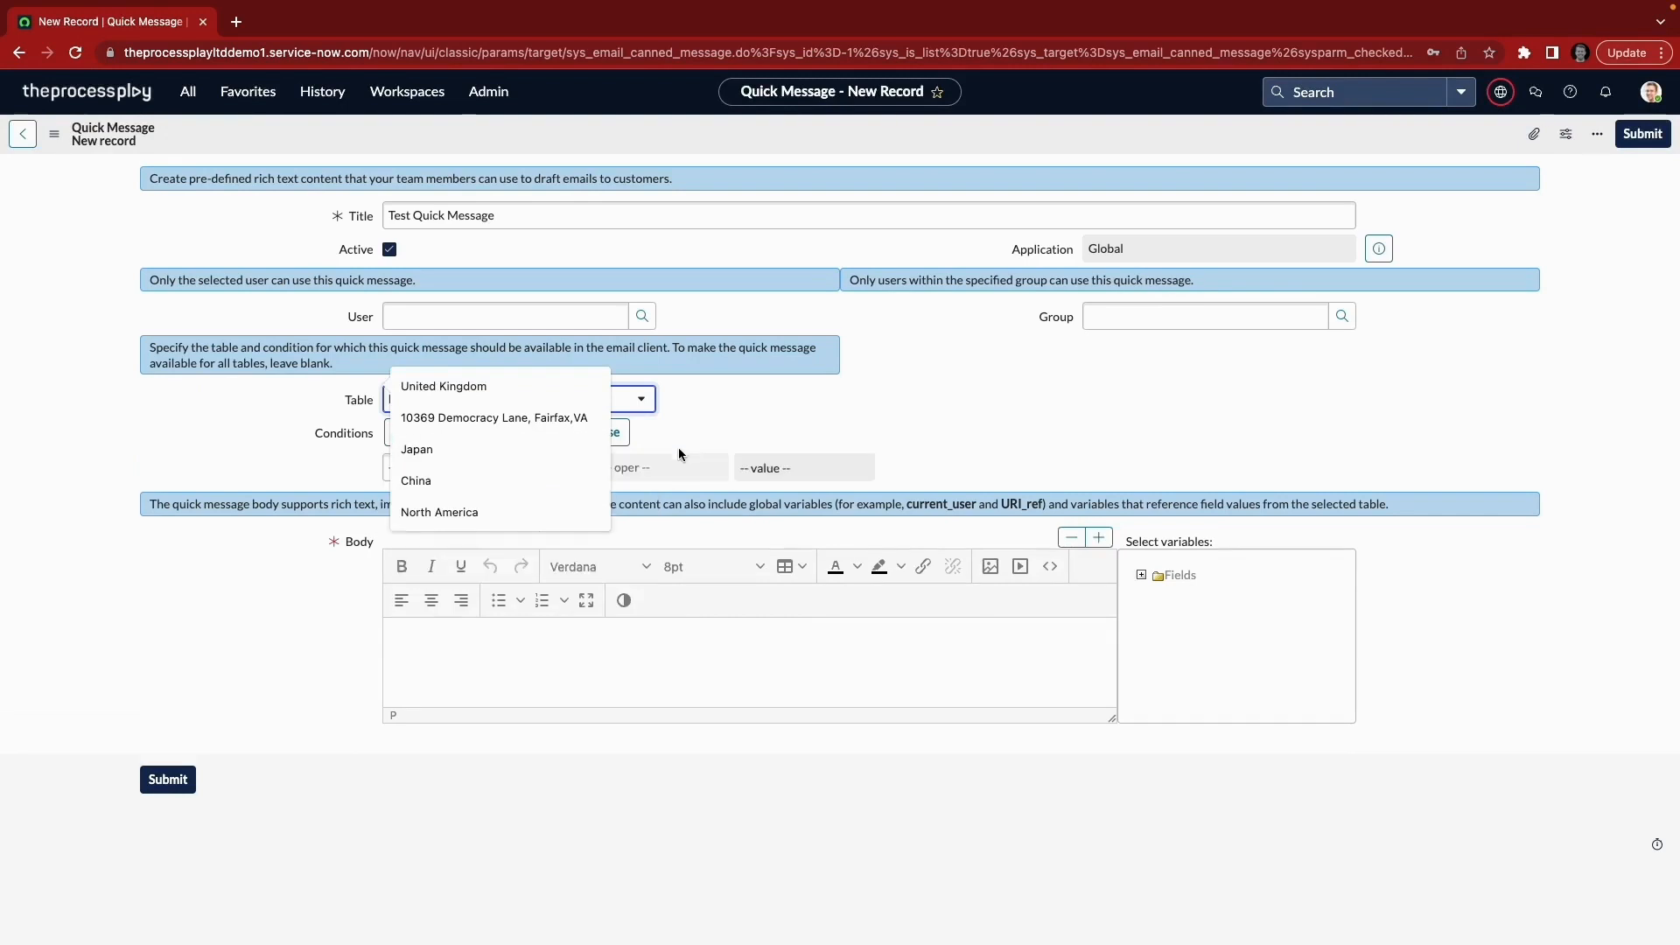
{"action": "left_click", "coordinate": [690, 427]}
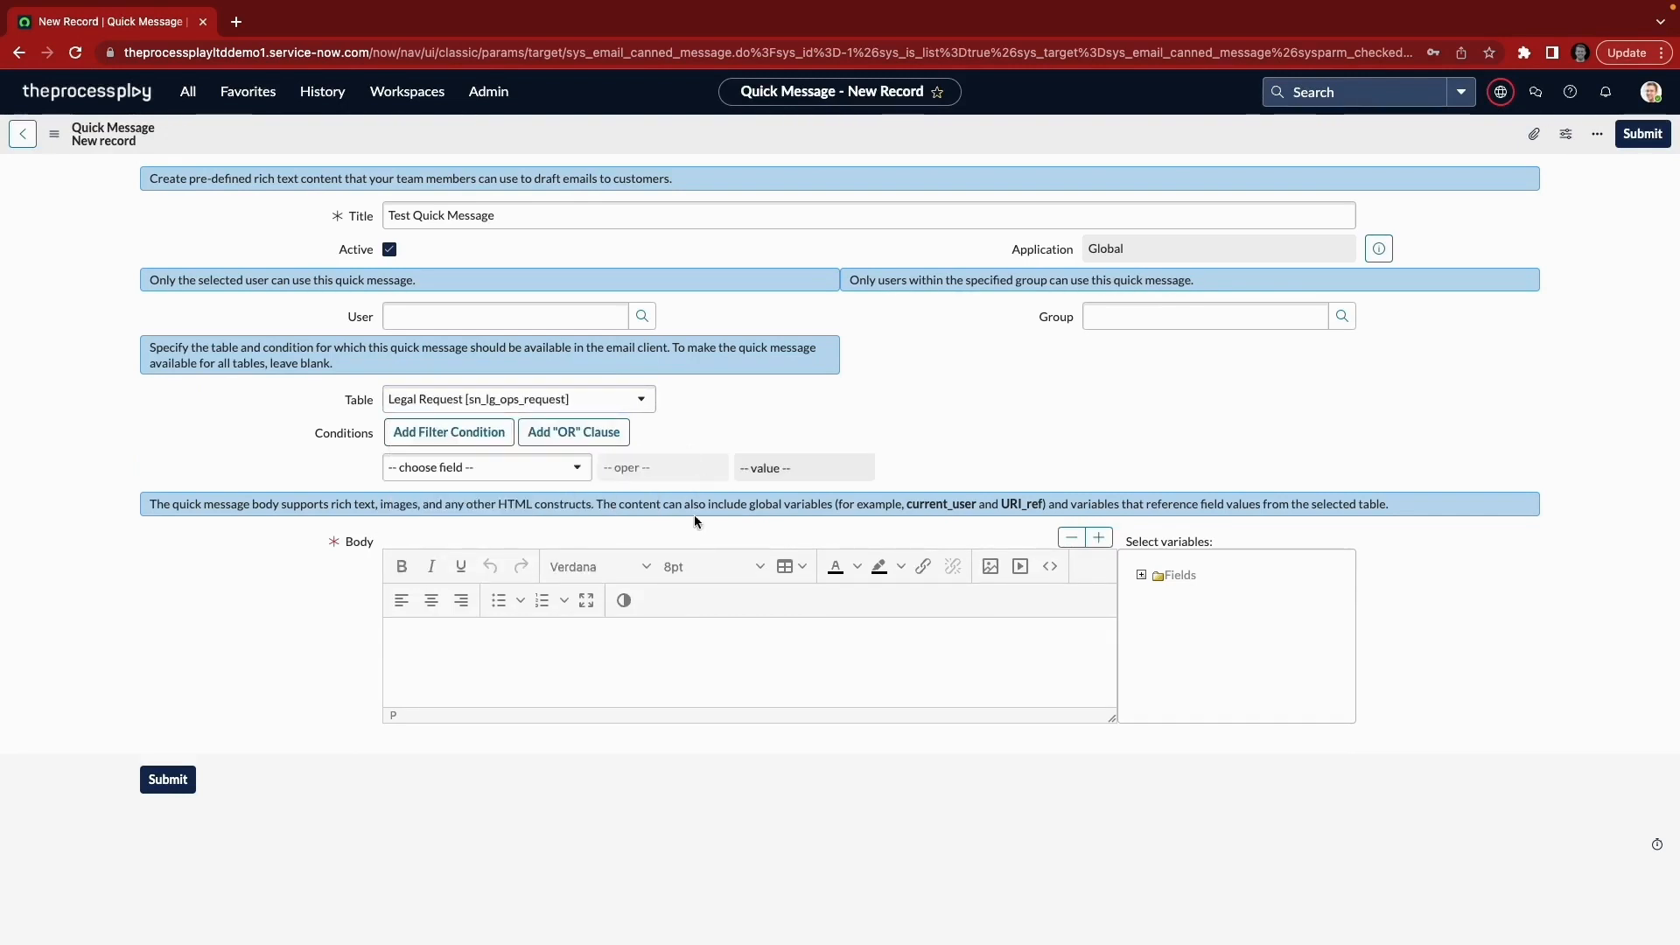
Restrict the quick message with the condition Category is Conflict of Interest.
{"action": "left_click", "coordinate": [568, 473]}
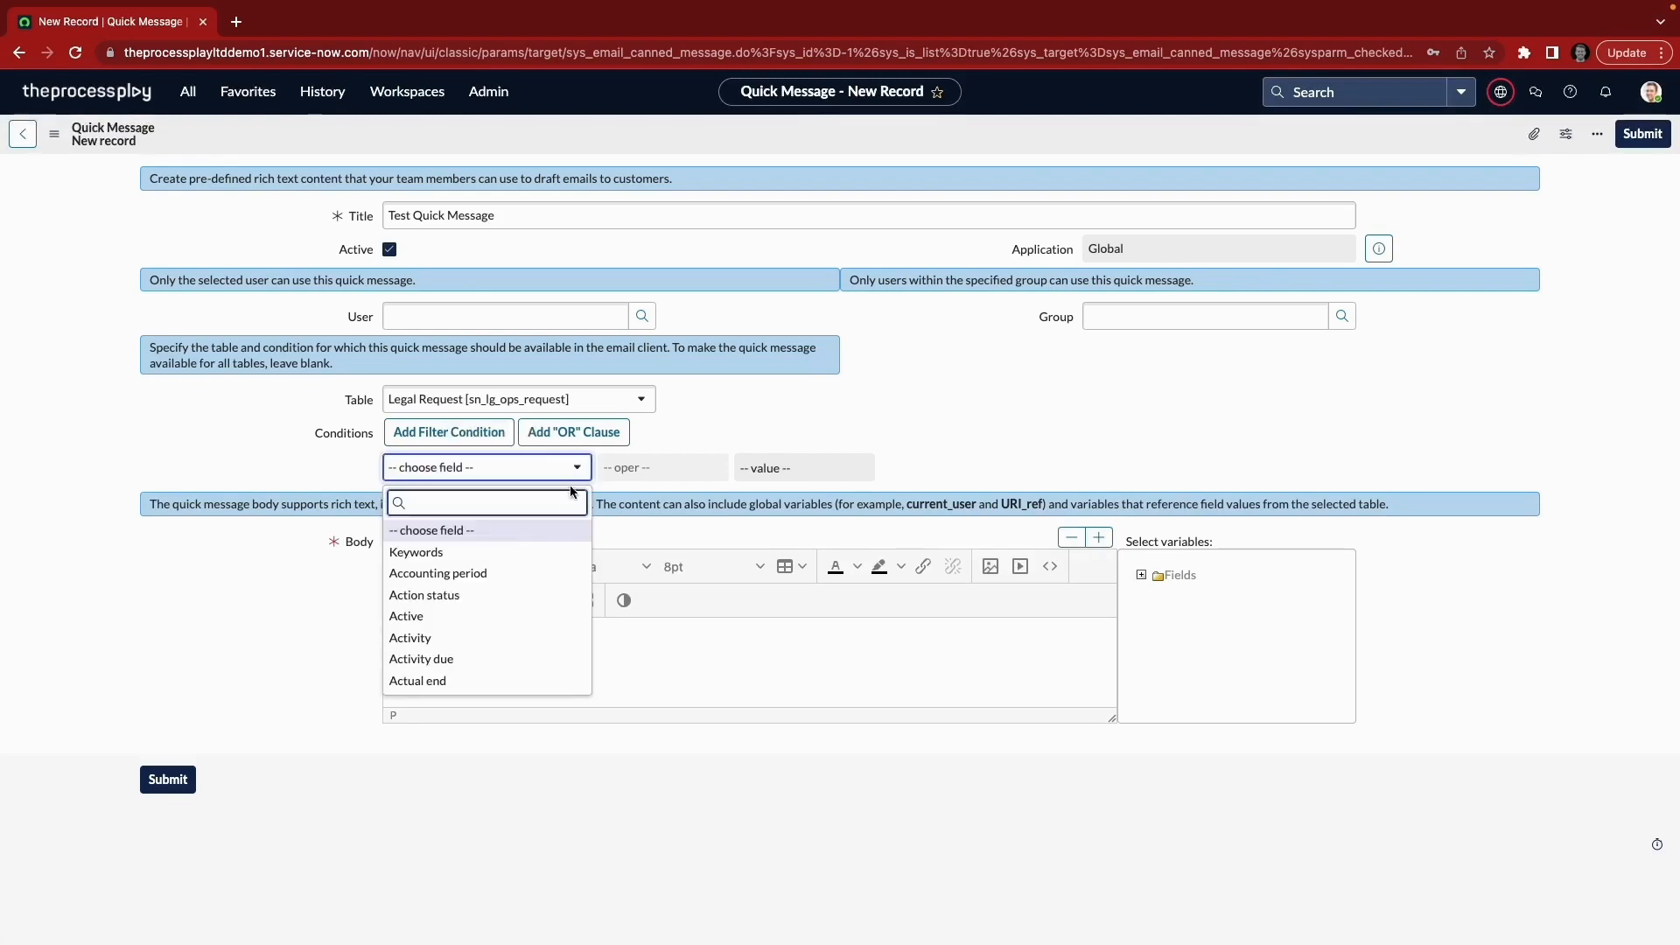
{"action": "type", "text": "categ"}
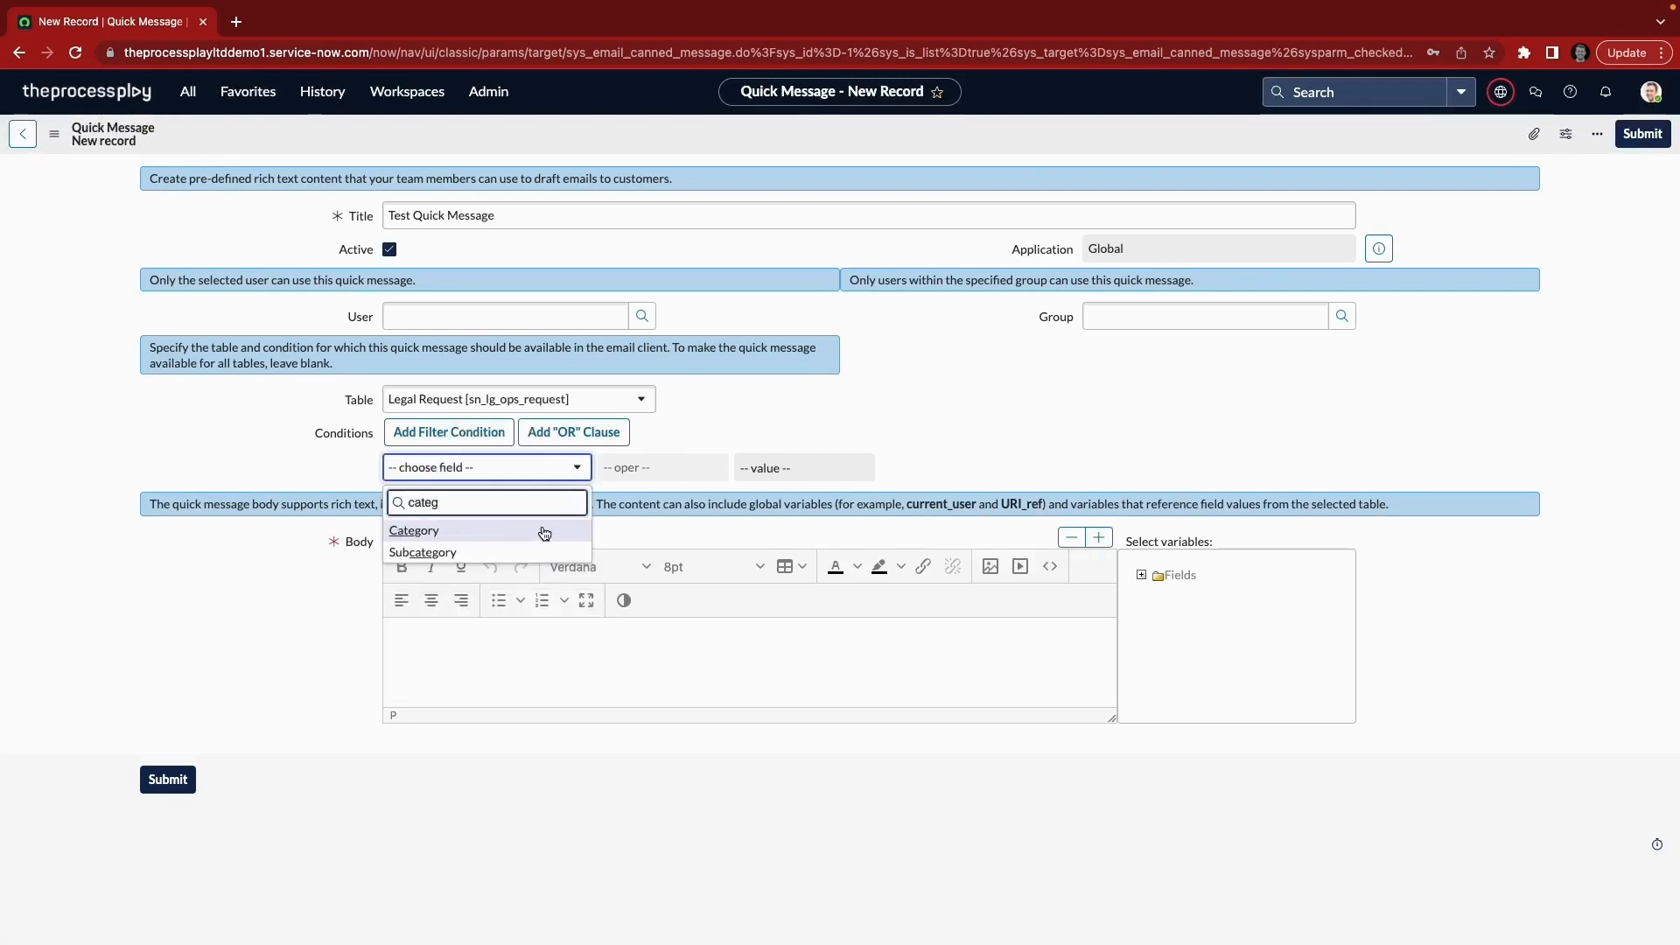
{"action": "left_click", "coordinate": [544, 531]}
{"action": "left_click", "coordinate": [662, 467]}
{"action": "left_click", "coordinate": [630, 467]}
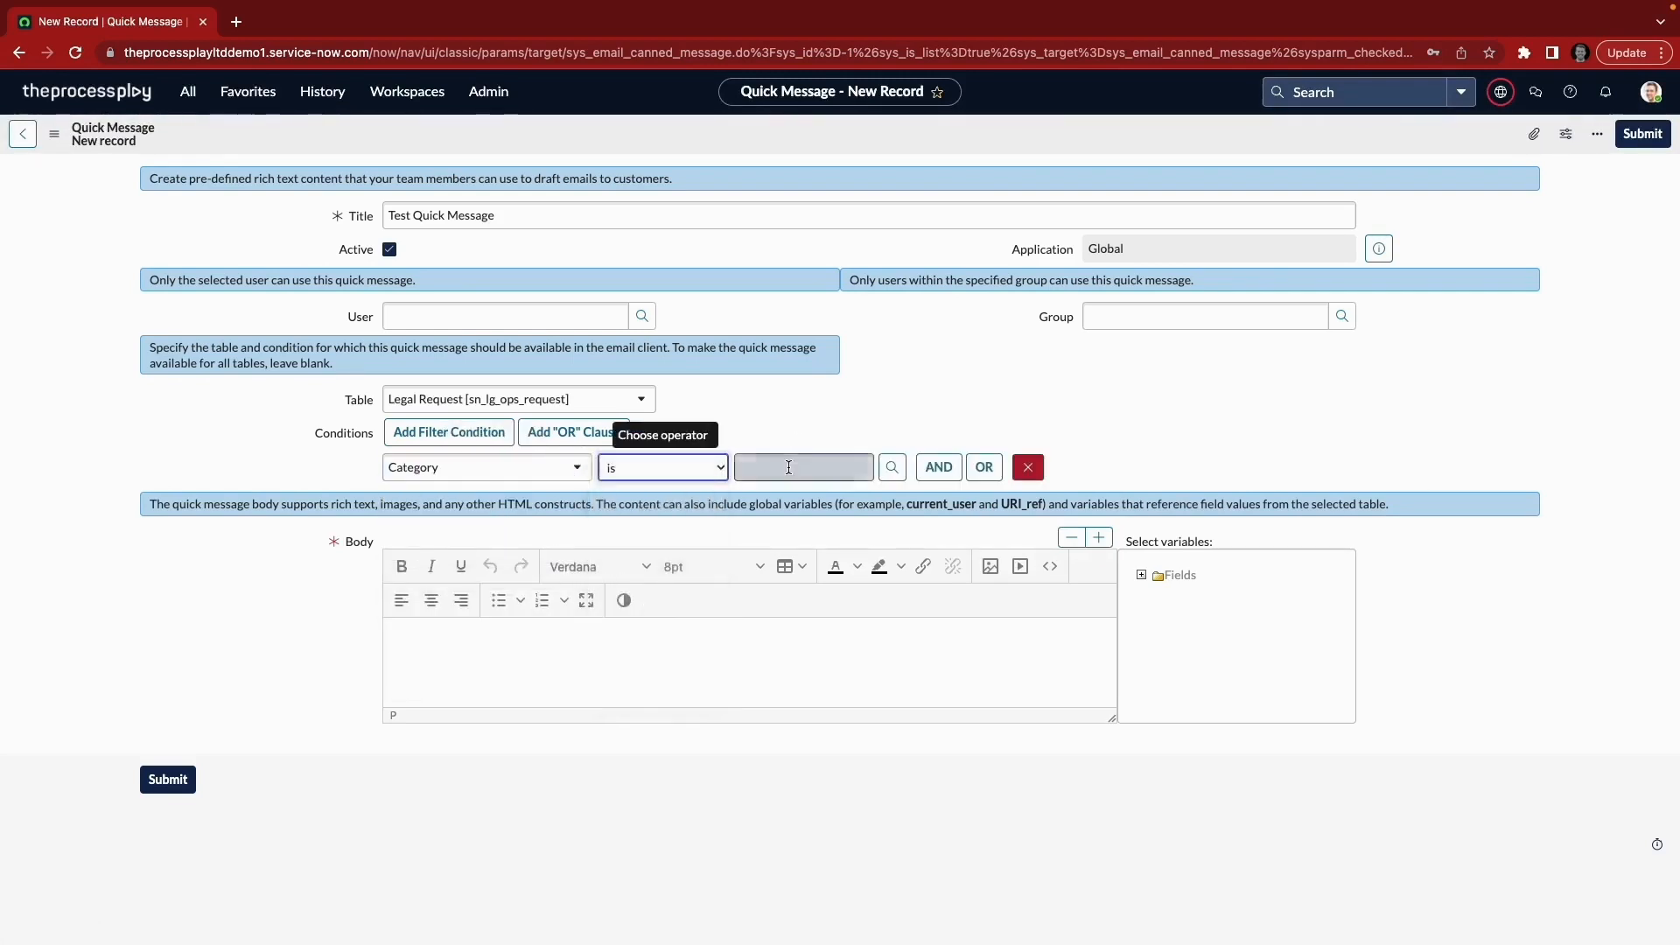
{"action": "left_click", "coordinate": [891, 467]}
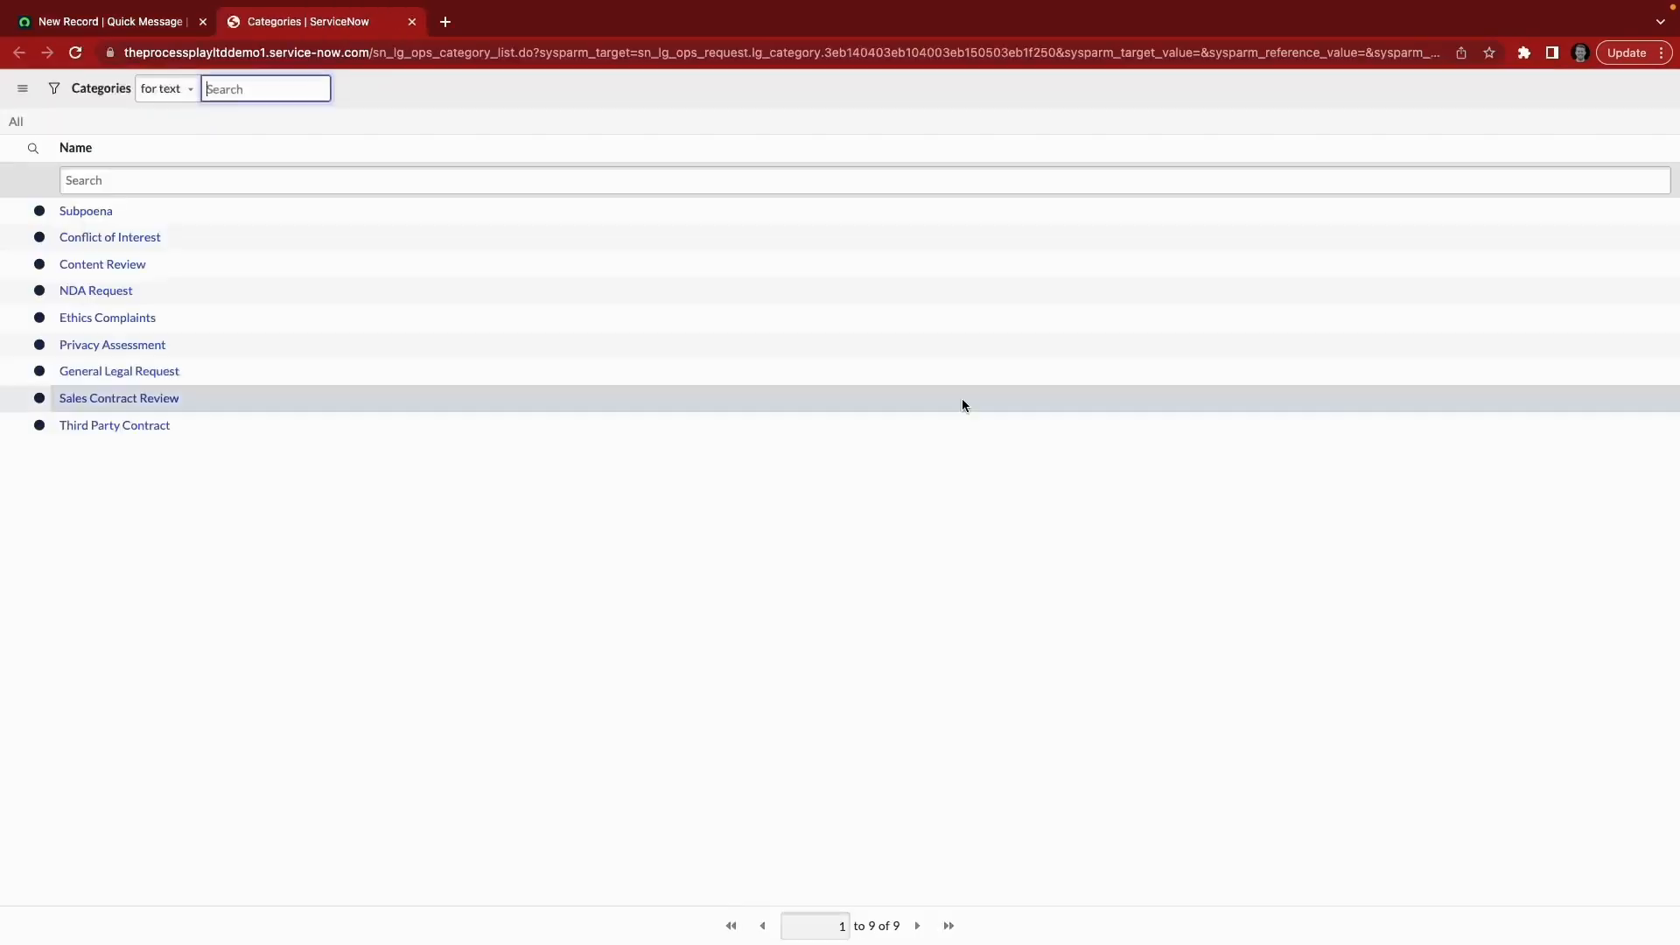
{"action": "left_click", "coordinate": [137, 244]}
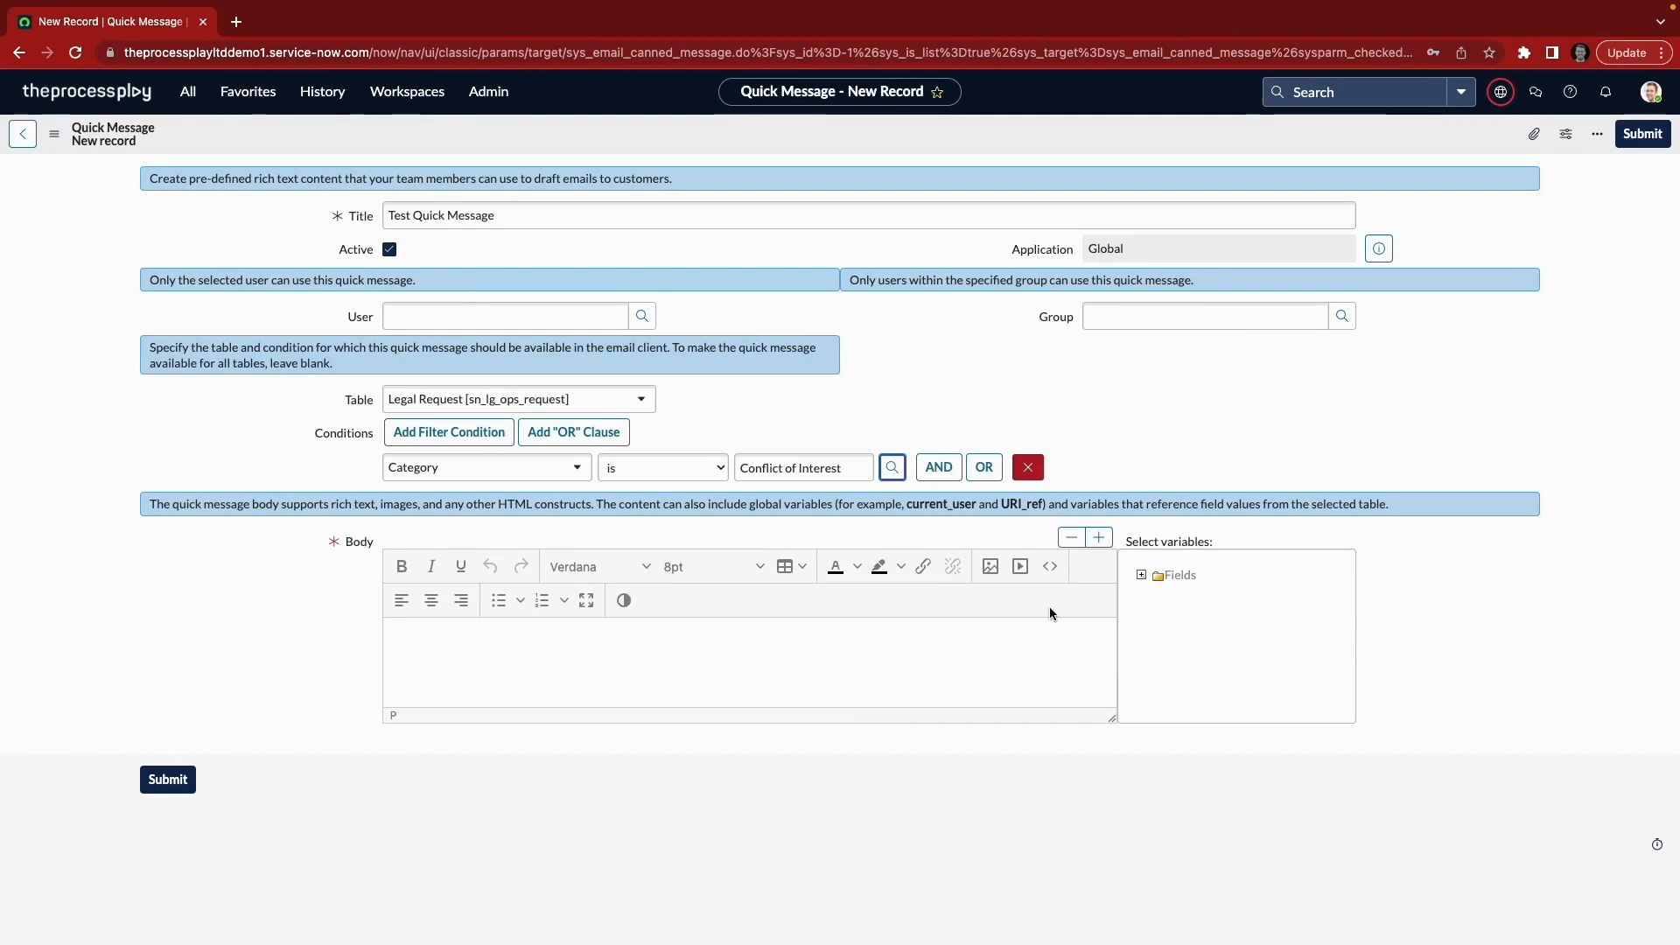
Begin the quick message body with the greeting "Hi".
{"action": "left_click", "coordinate": [941, 674]}
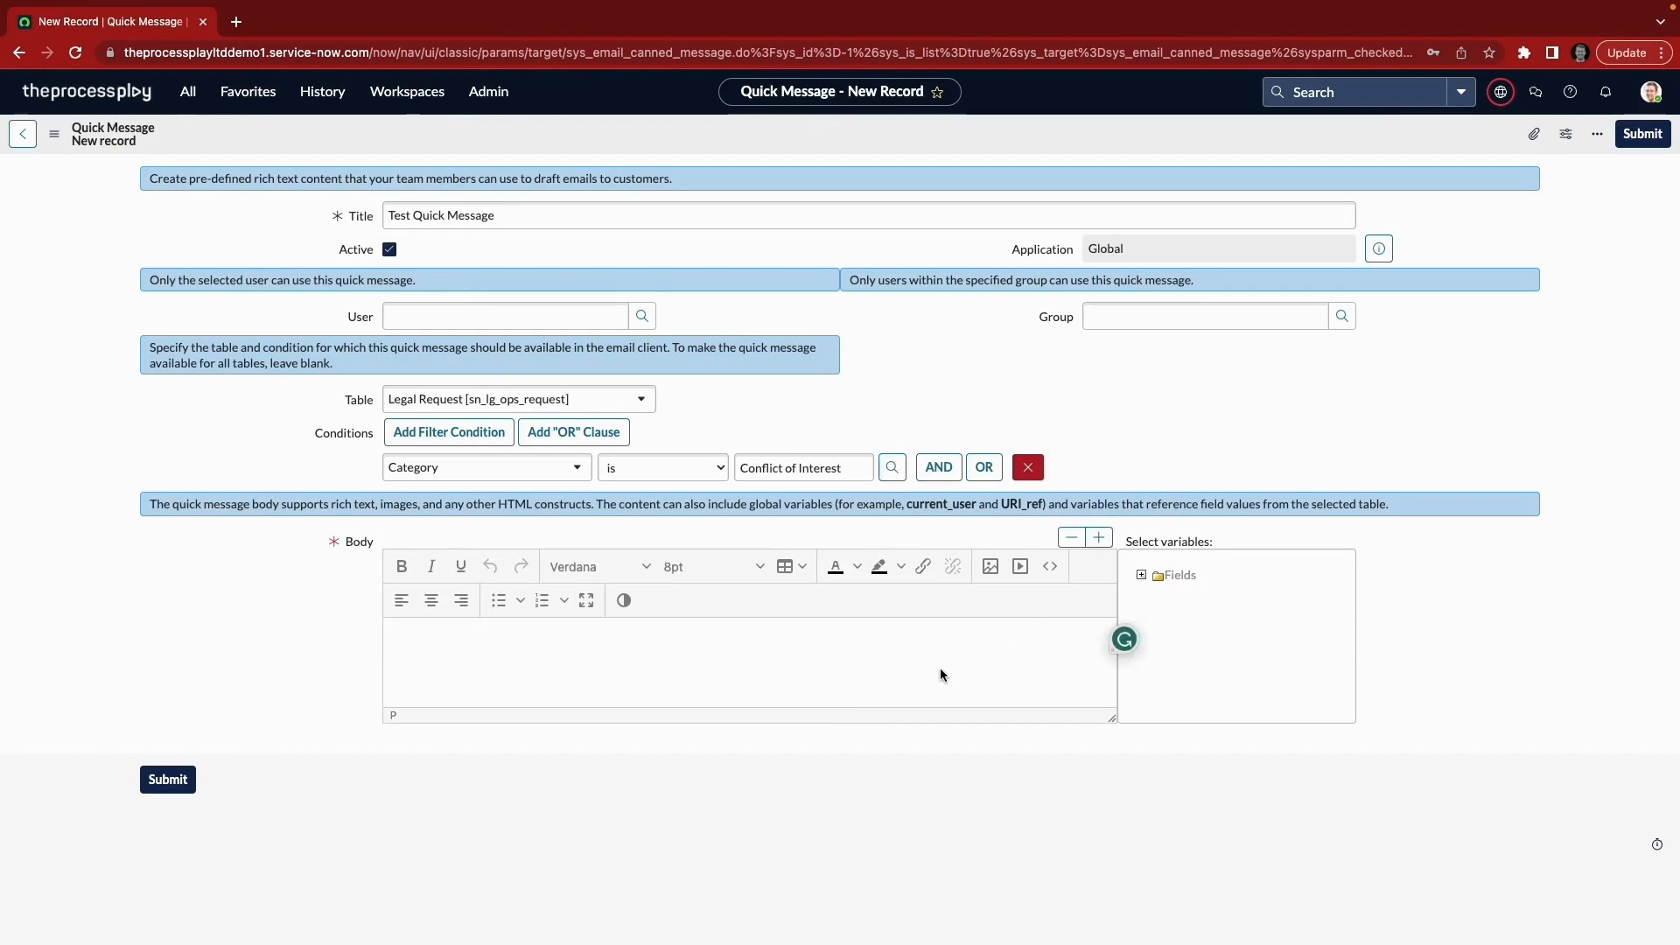
{"action": "type", "text": "Hi"}
{"action": "key", "text": "Return"}
{"action": "key", "text": "BackSpace"}
Insert the First name variable of the Requested for field after the greeting in the message body.
{"action": "left_click", "coordinate": [1155, 576]}
{"action": "scroll", "coordinate": [1289, 651], "scroll_direction": "down", "scroll_amount": 5}
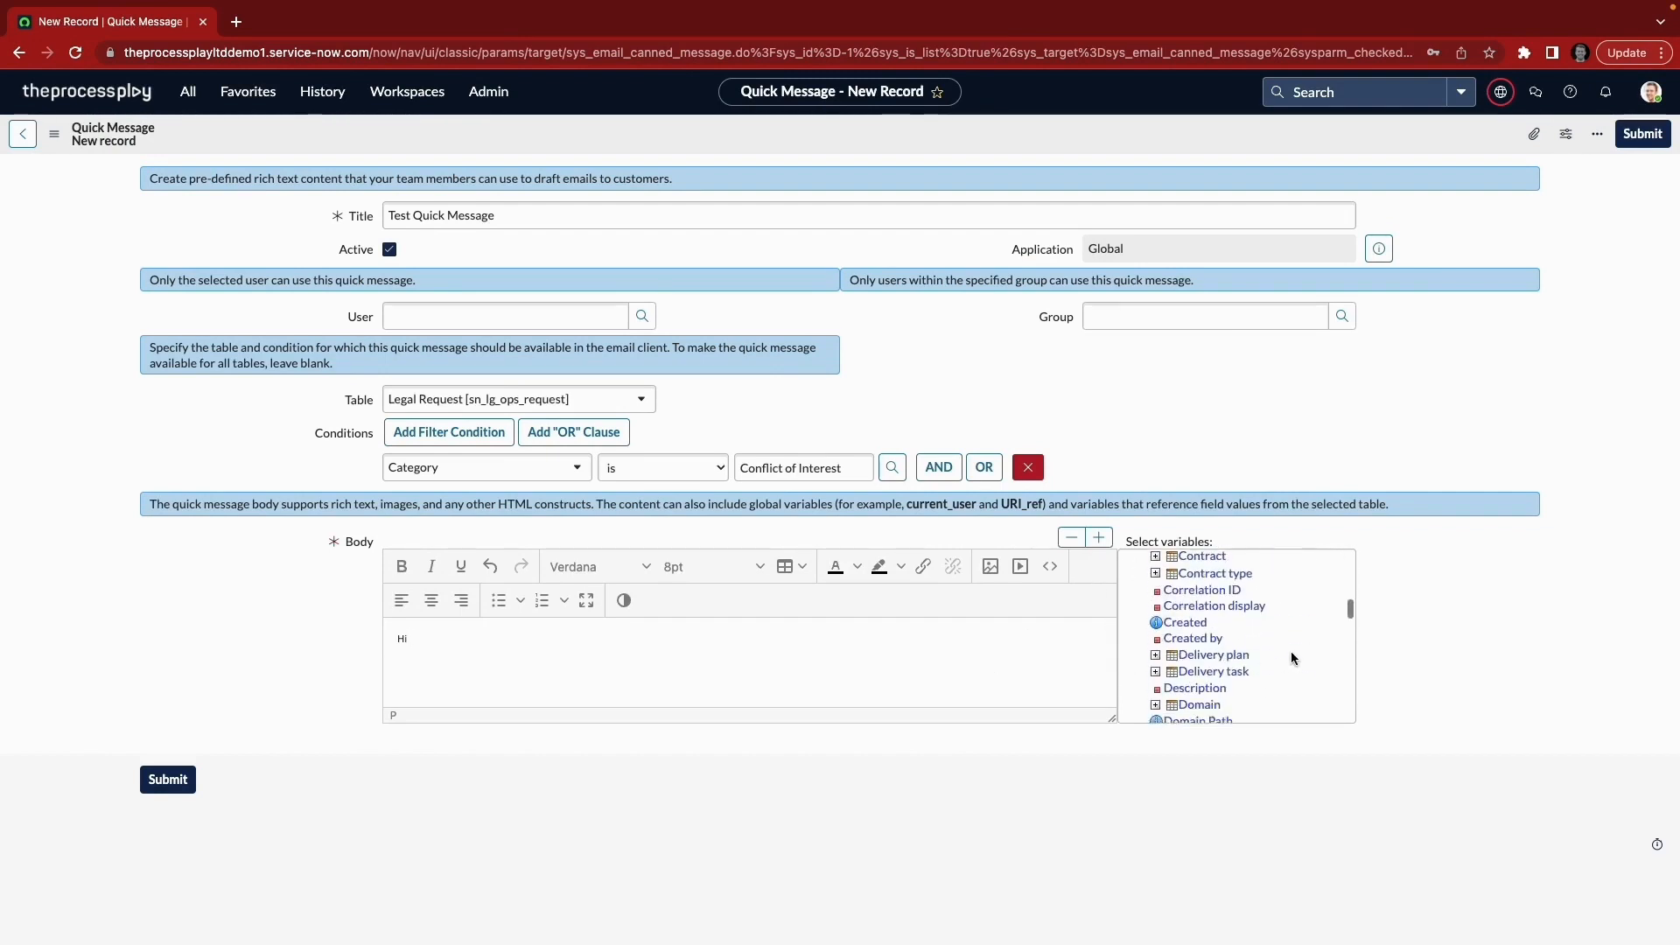
{"action": "scroll", "coordinate": [1291, 656], "scroll_direction": "down", "scroll_amount": 8}
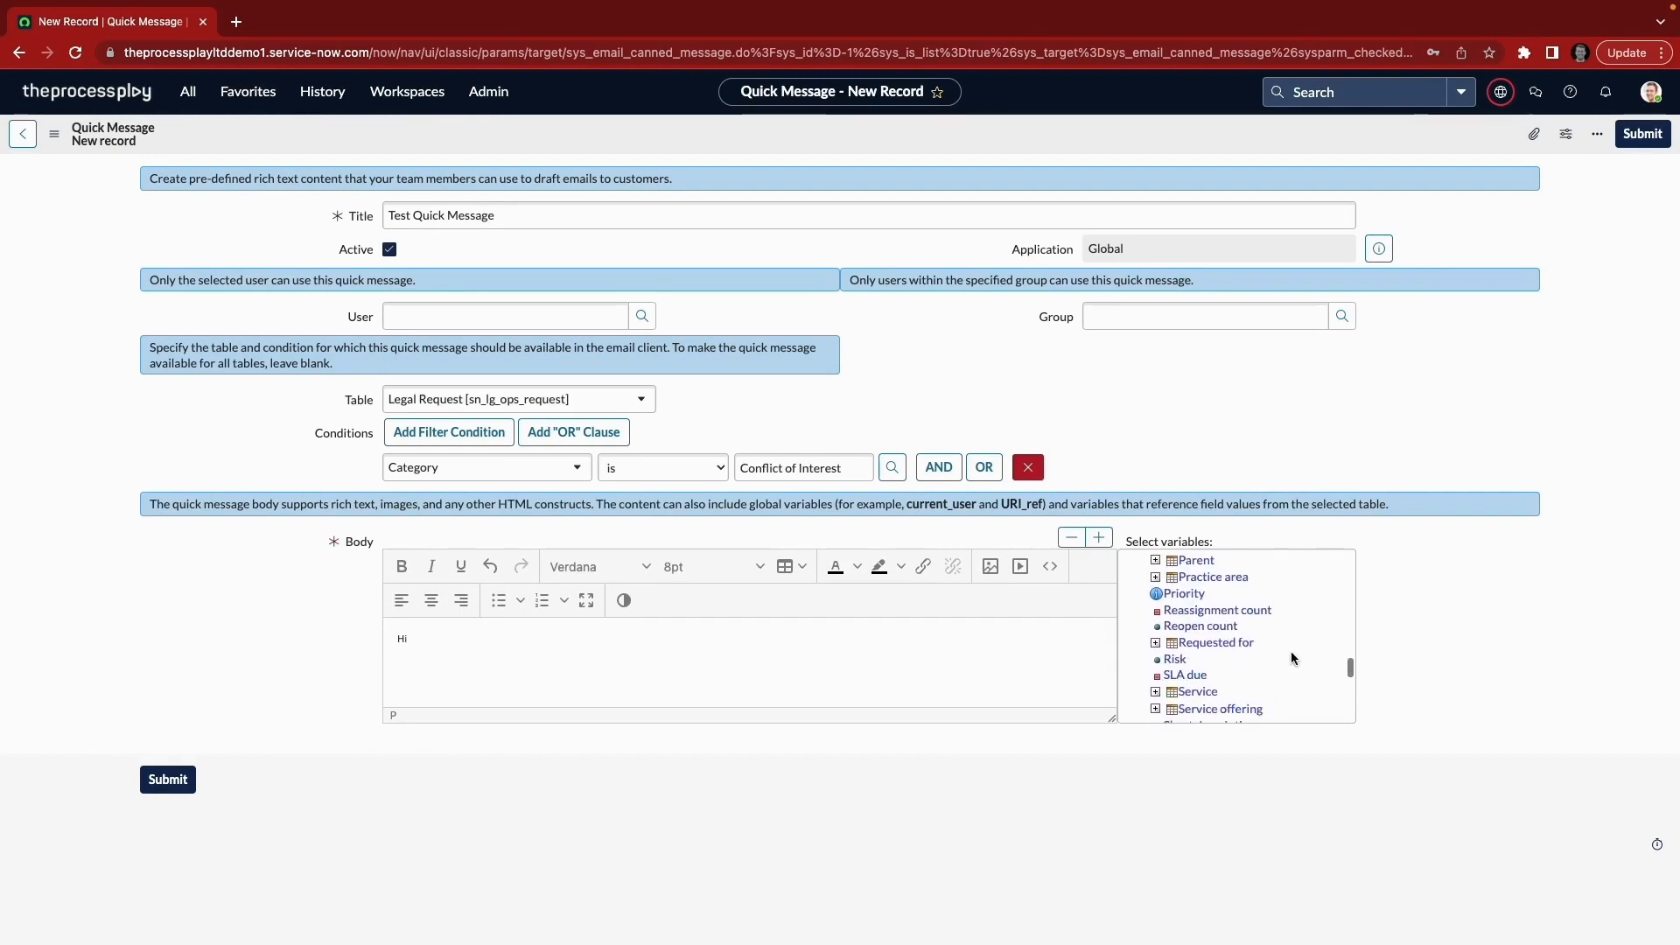
{"action": "left_click", "coordinate": [1153, 644]}
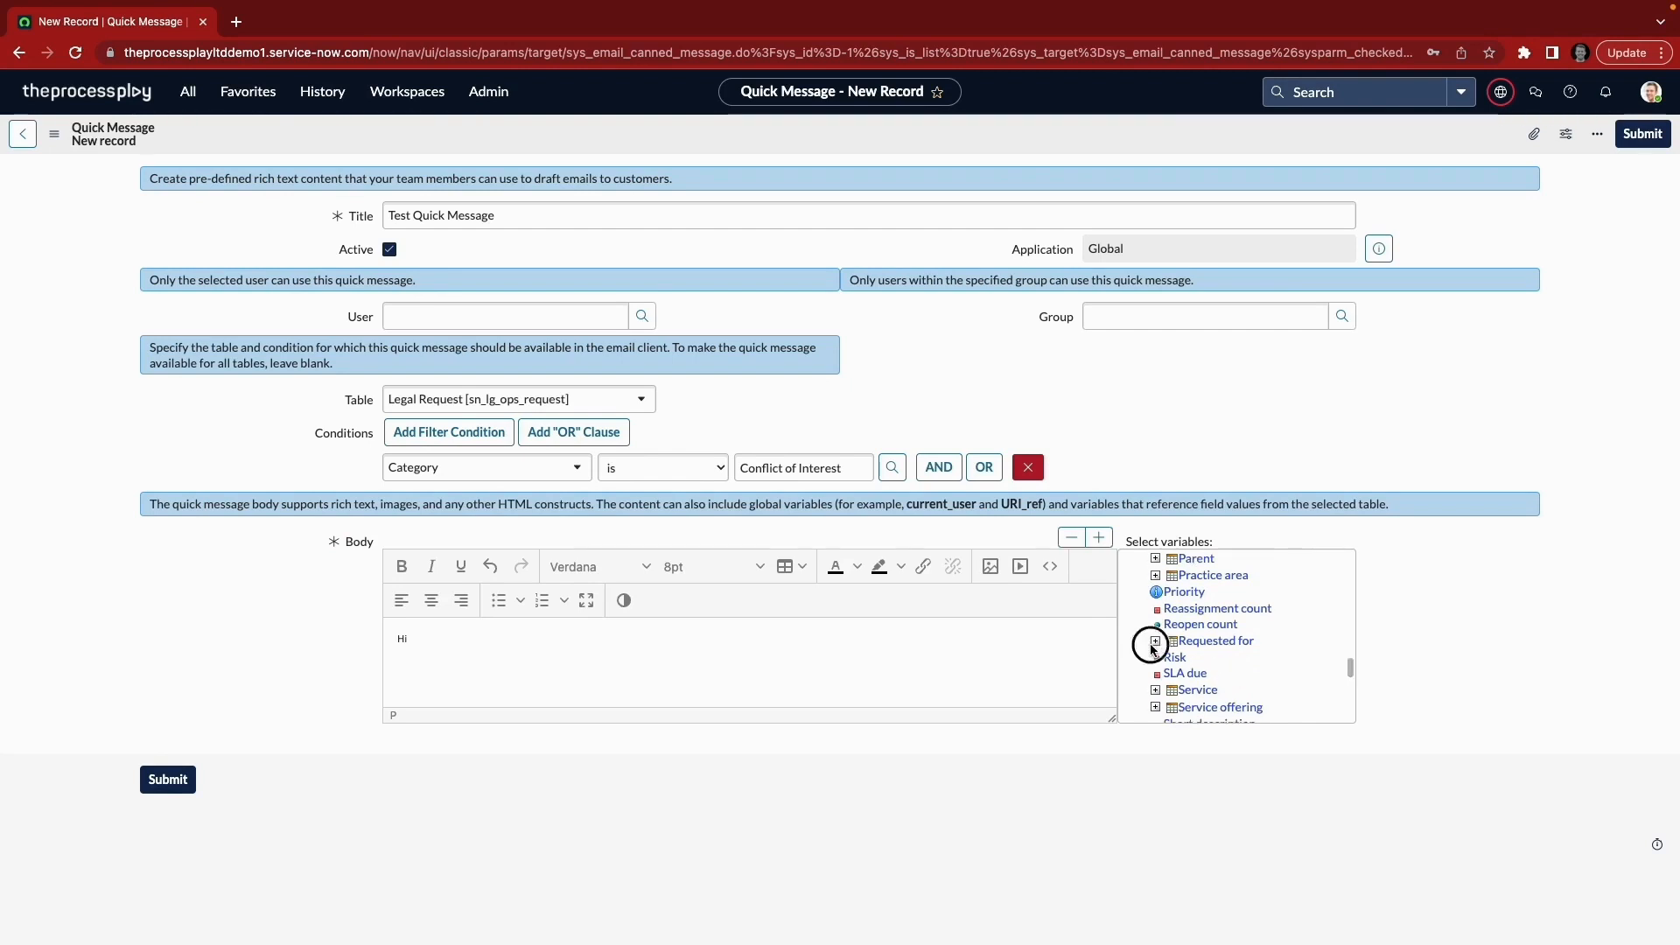
{"action": "scroll", "coordinate": [1242, 648], "scroll_direction": "down", "scroll_amount": 3}
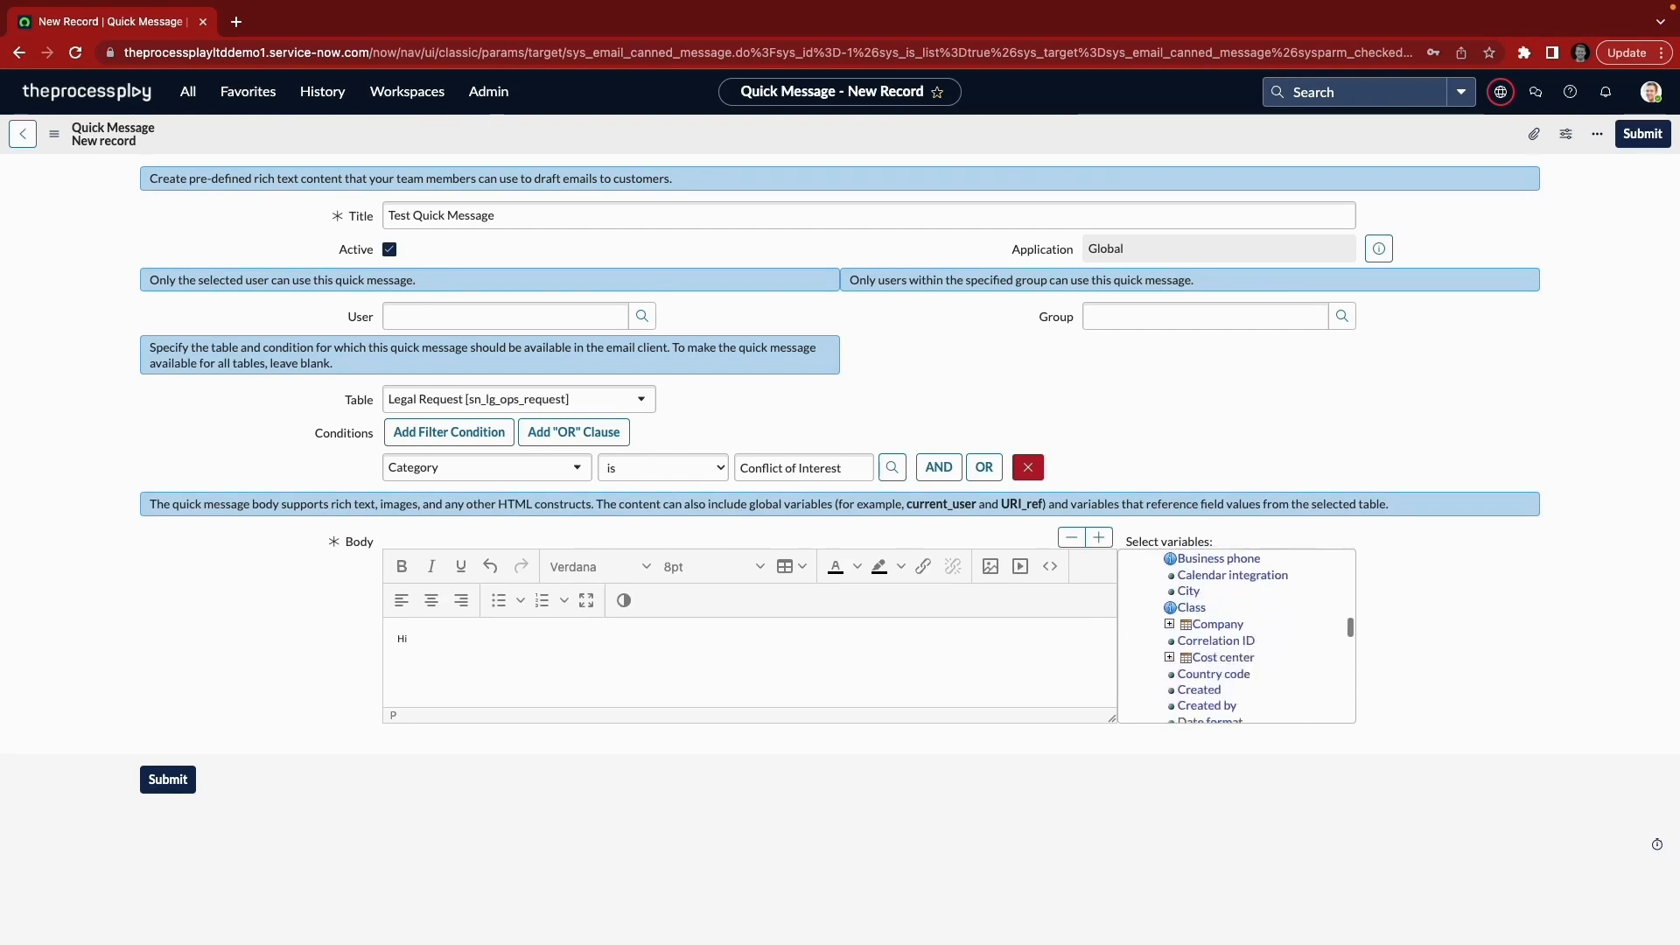
{"action": "scroll", "coordinate": [1249, 667], "scroll_direction": "down", "scroll_amount": 10}
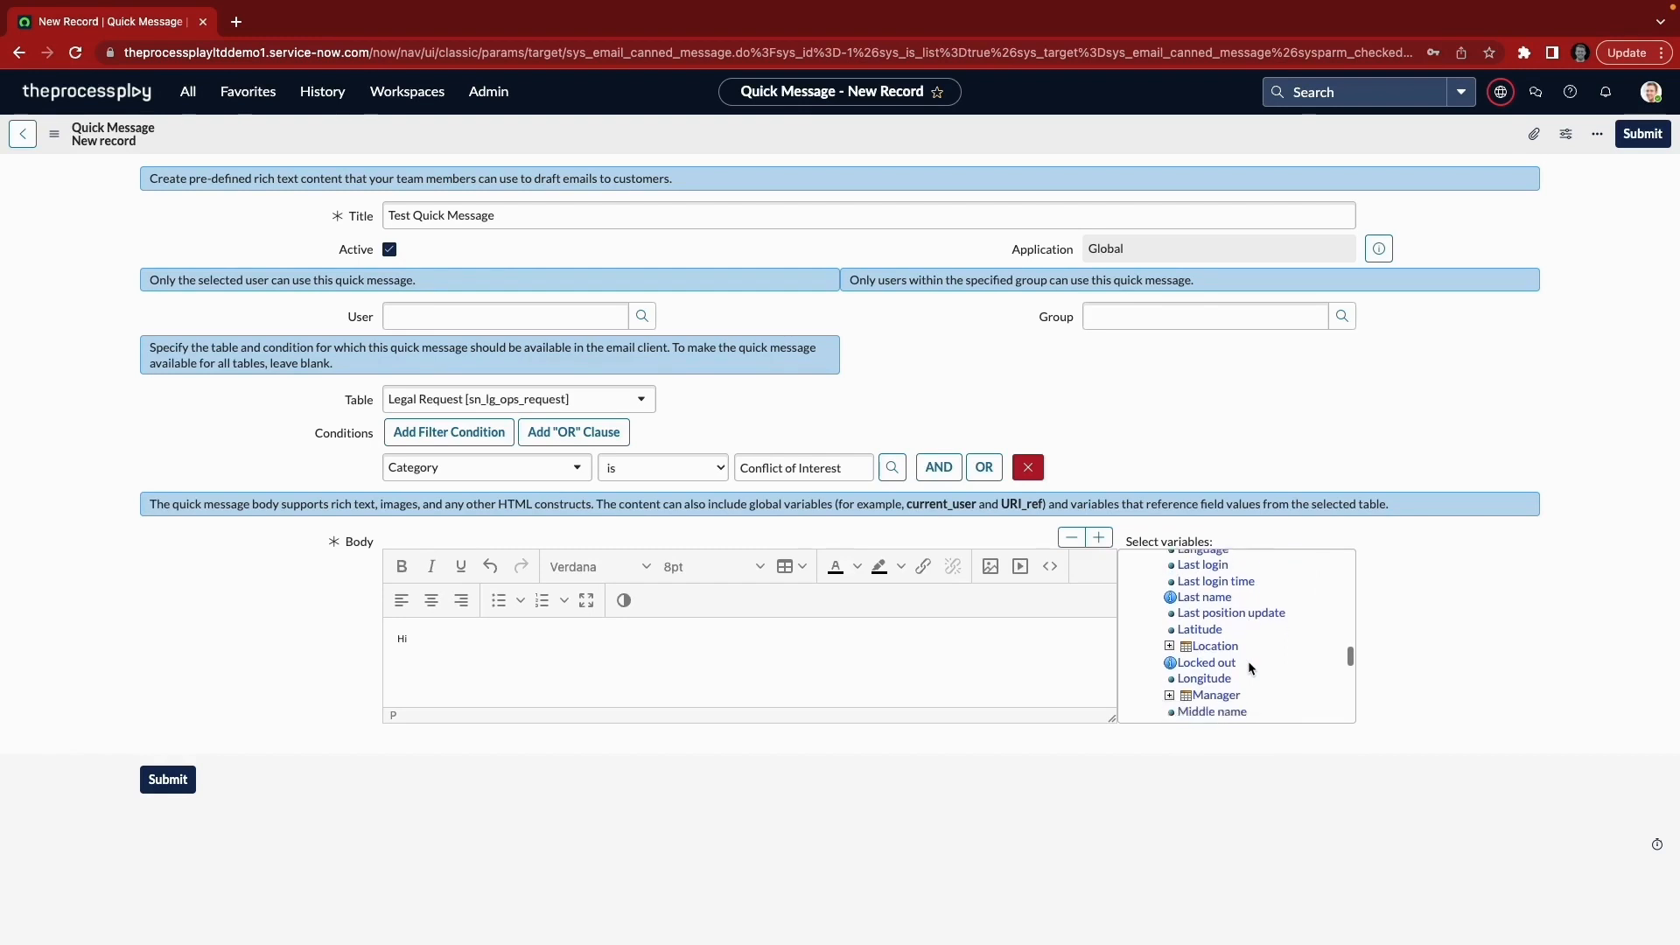
{"action": "scroll", "coordinate": [1248, 667], "scroll_direction": "up", "scroll_amount": 5}
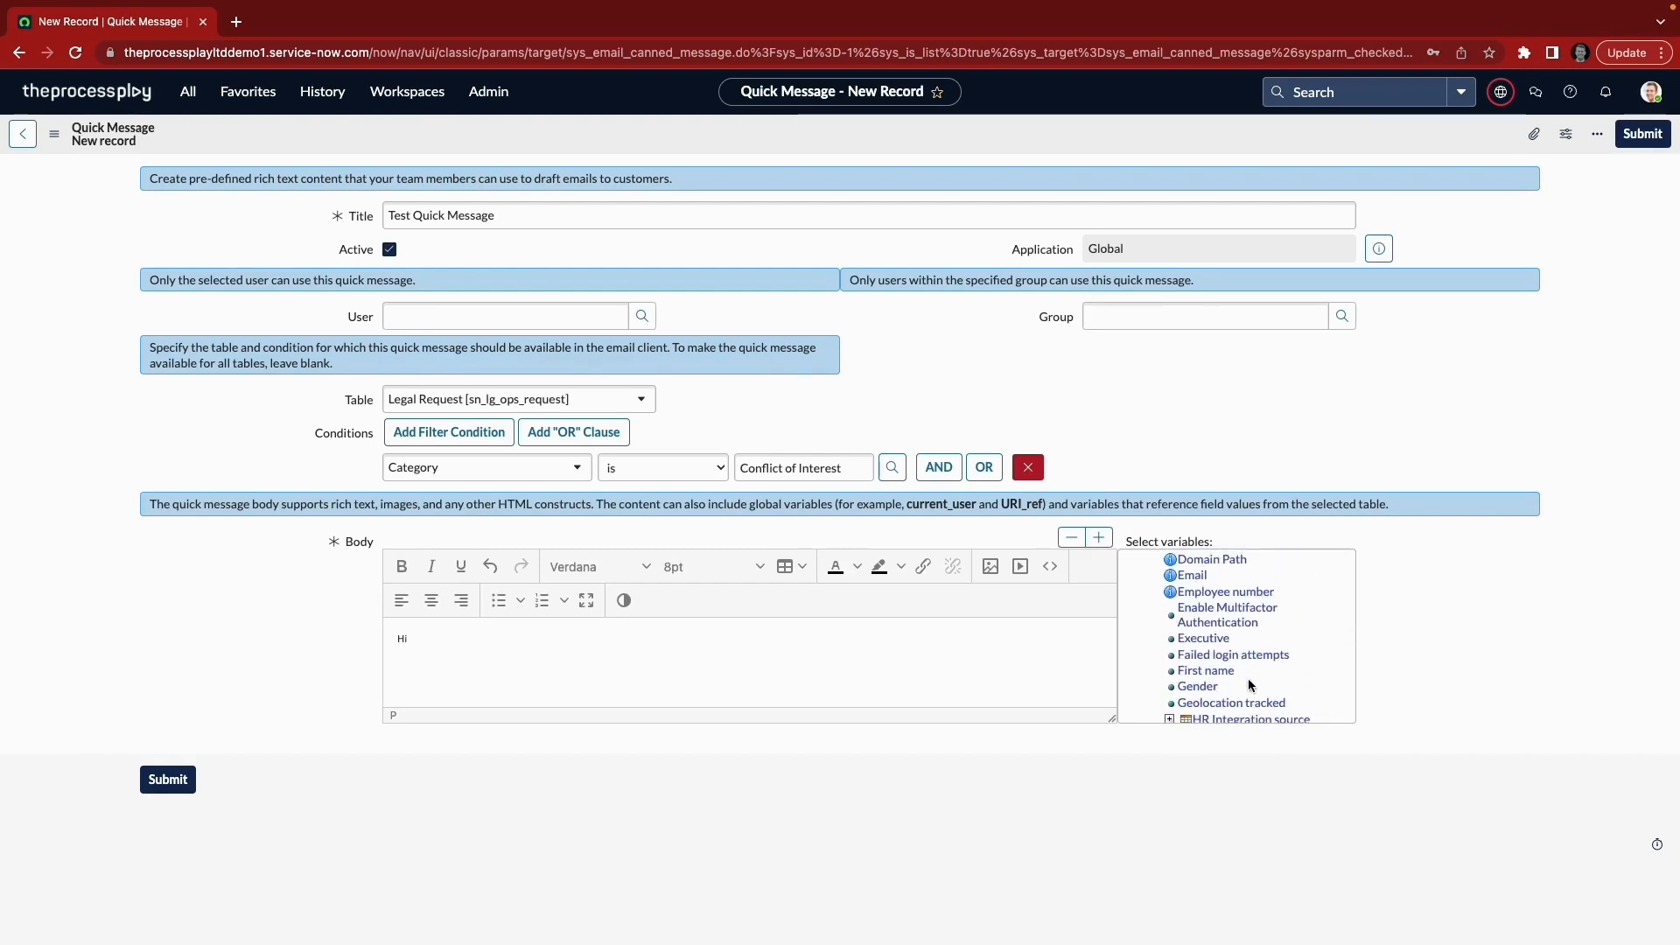
{"action": "left_click", "coordinate": [1220, 672]}
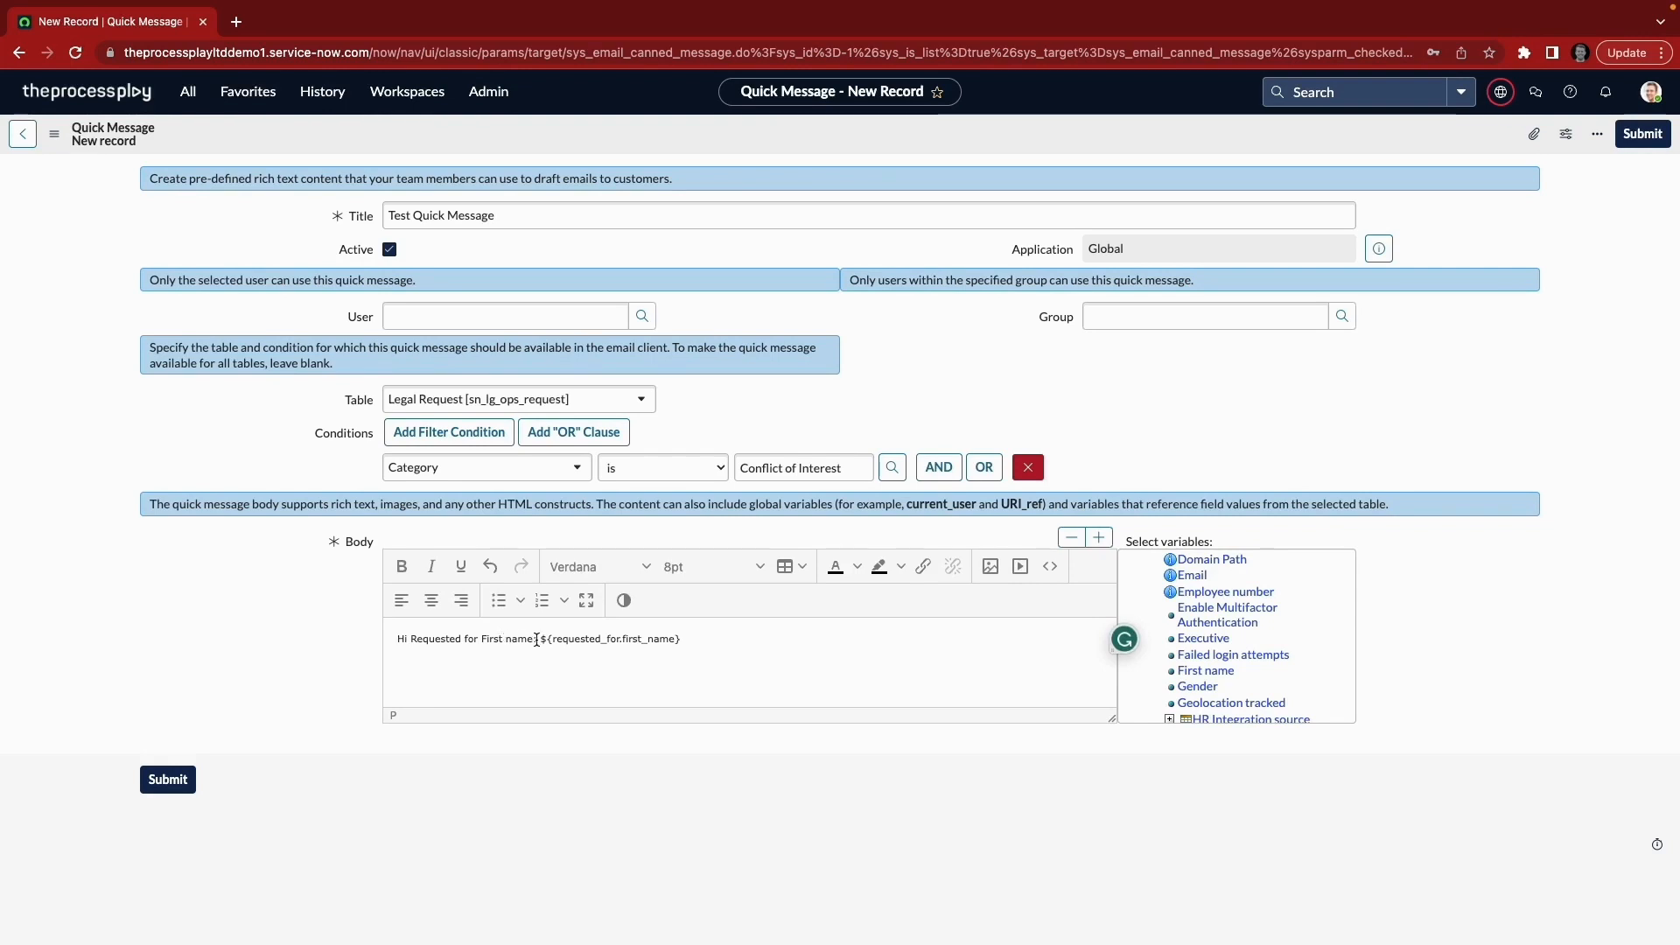
Remove the "Requested for First name:" label before the greeting's variable and add the line "This is a test." below the greeting.
{"action": "left_click_drag", "start_coordinate": [536, 638], "coordinate": [411, 643]}
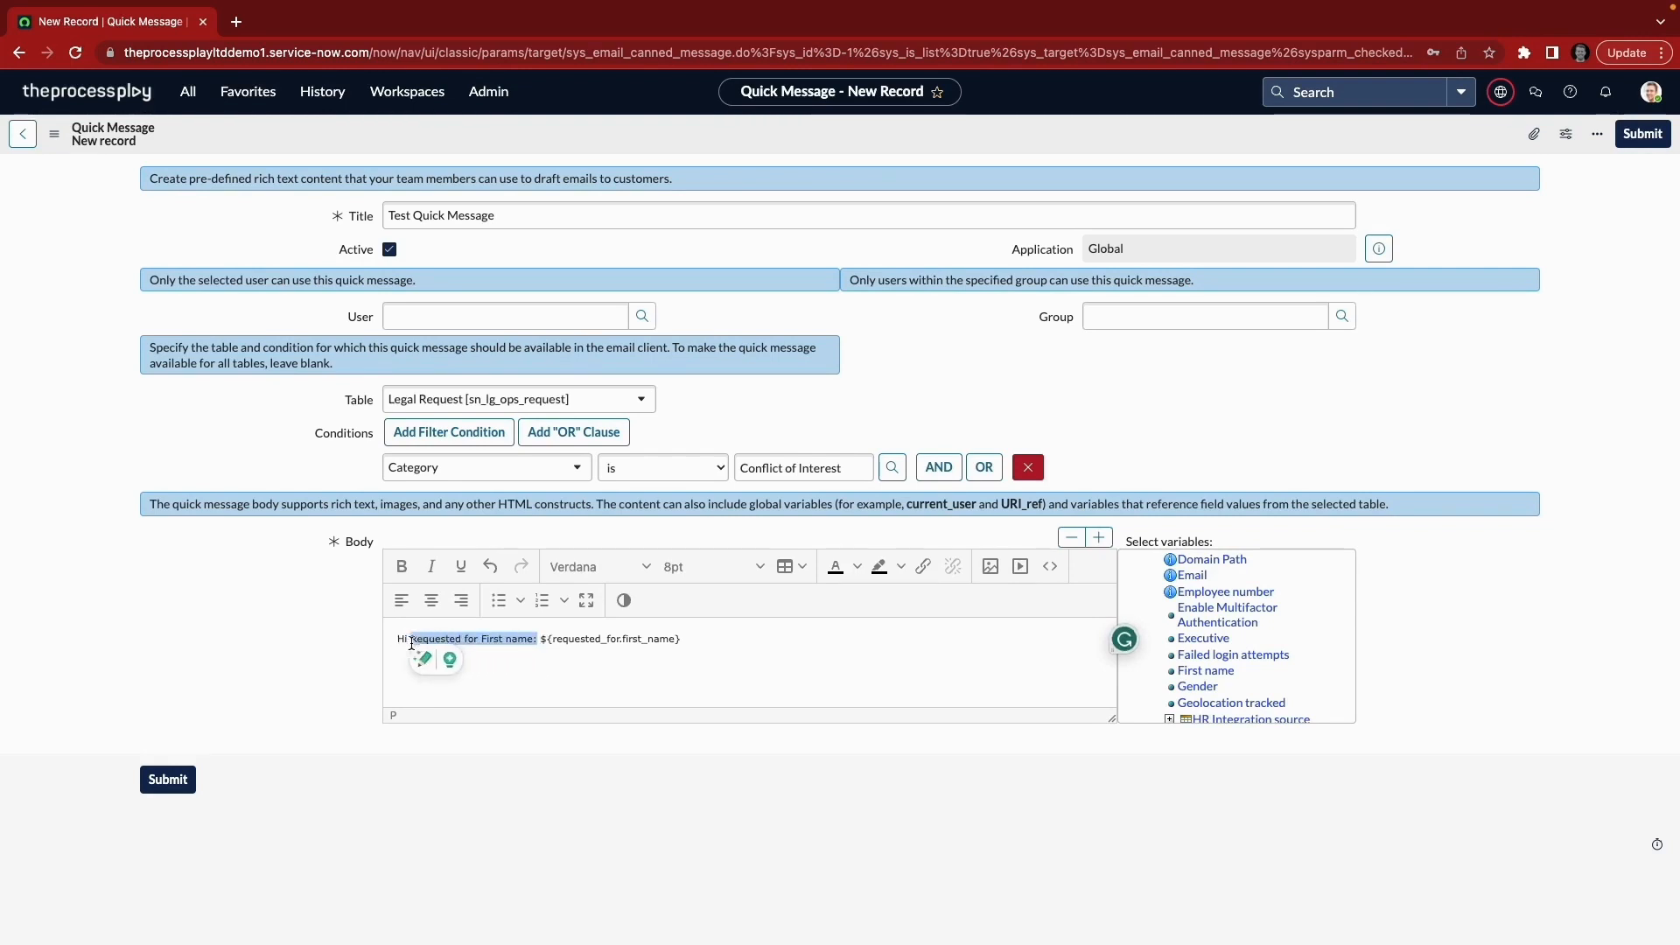
{"action": "key", "text": "BackSpace"}
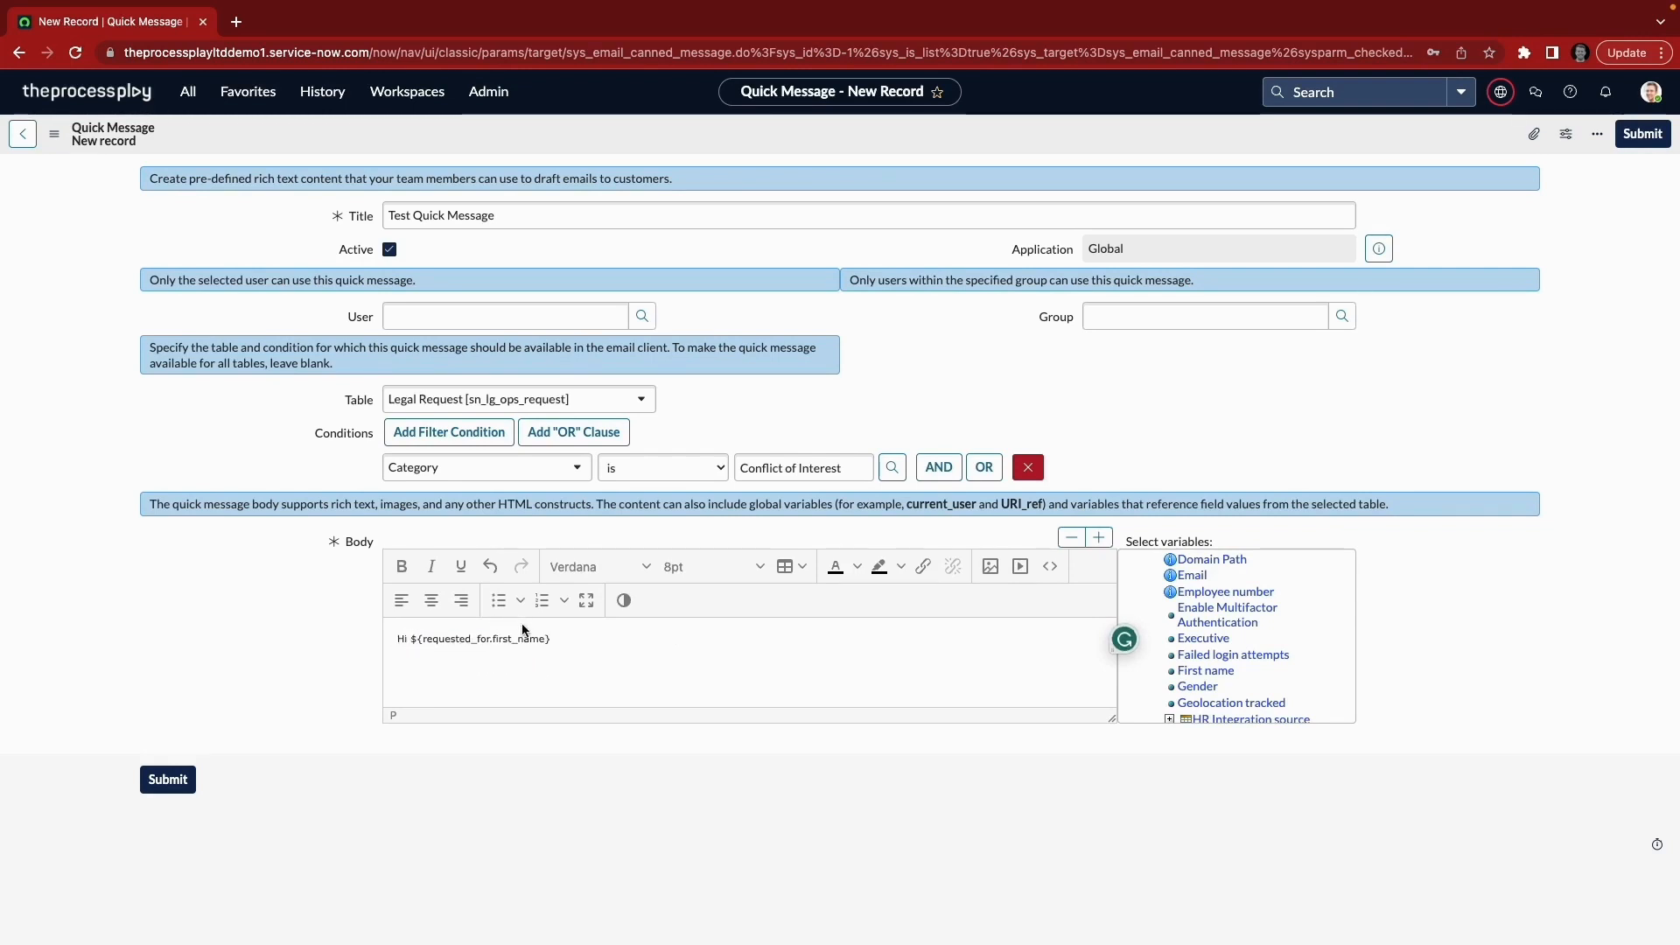
{"action": "left_click", "coordinate": [563, 637]}
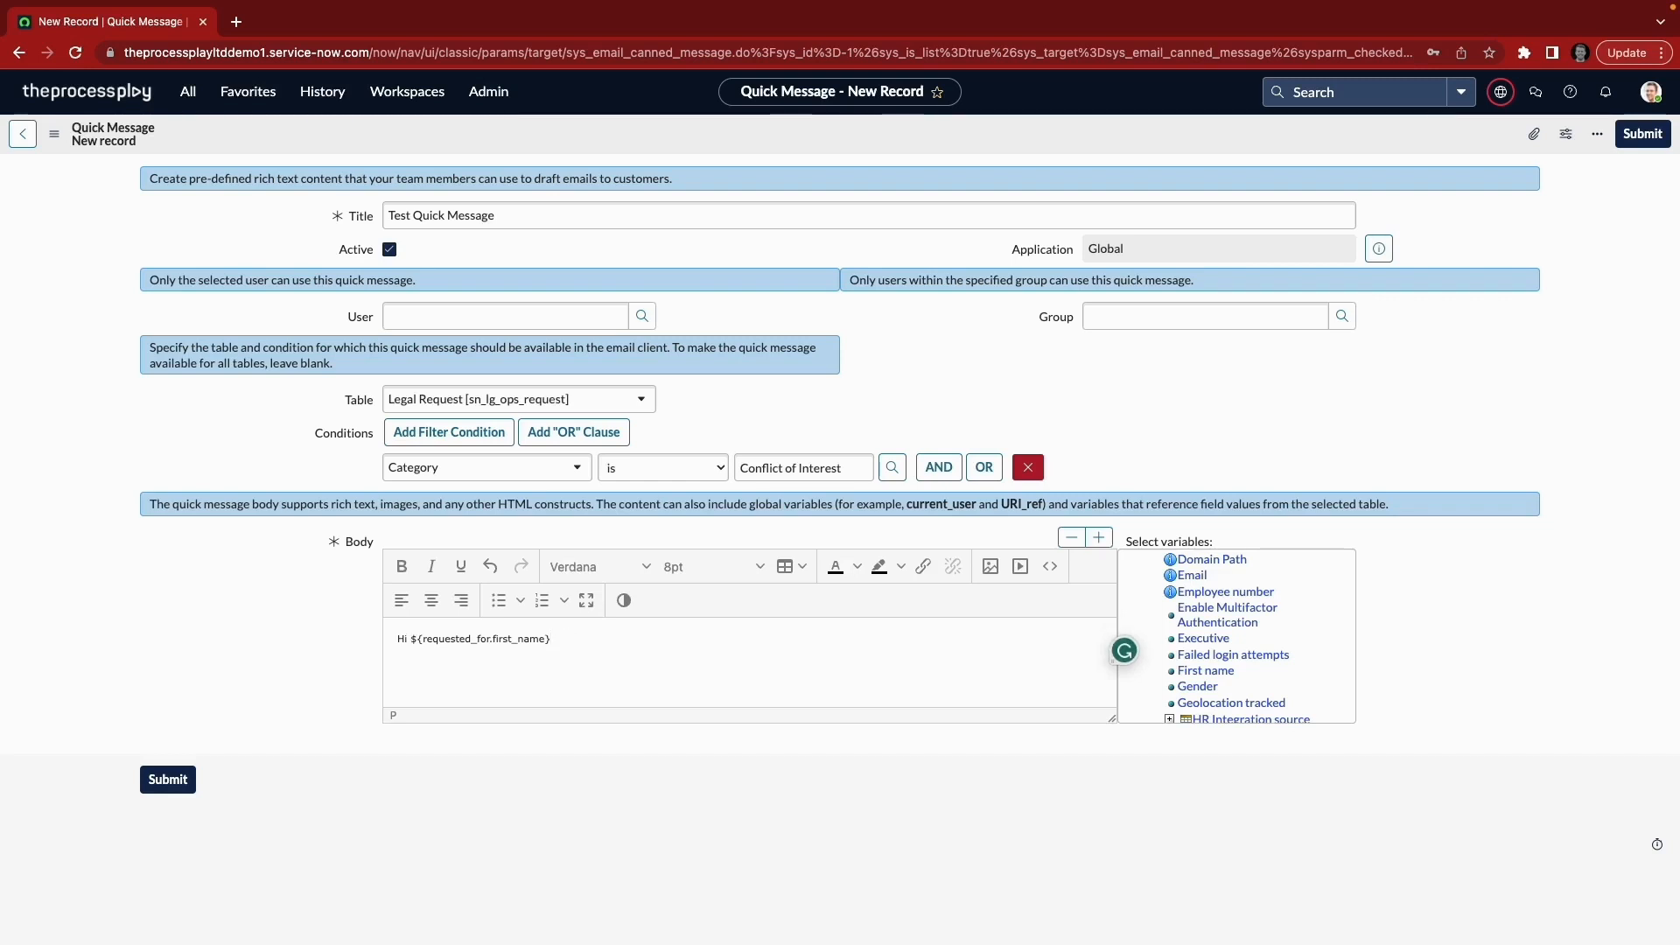
{"action": "key", "text": "Return"}
{"action": "type", "text": "This is a test."}
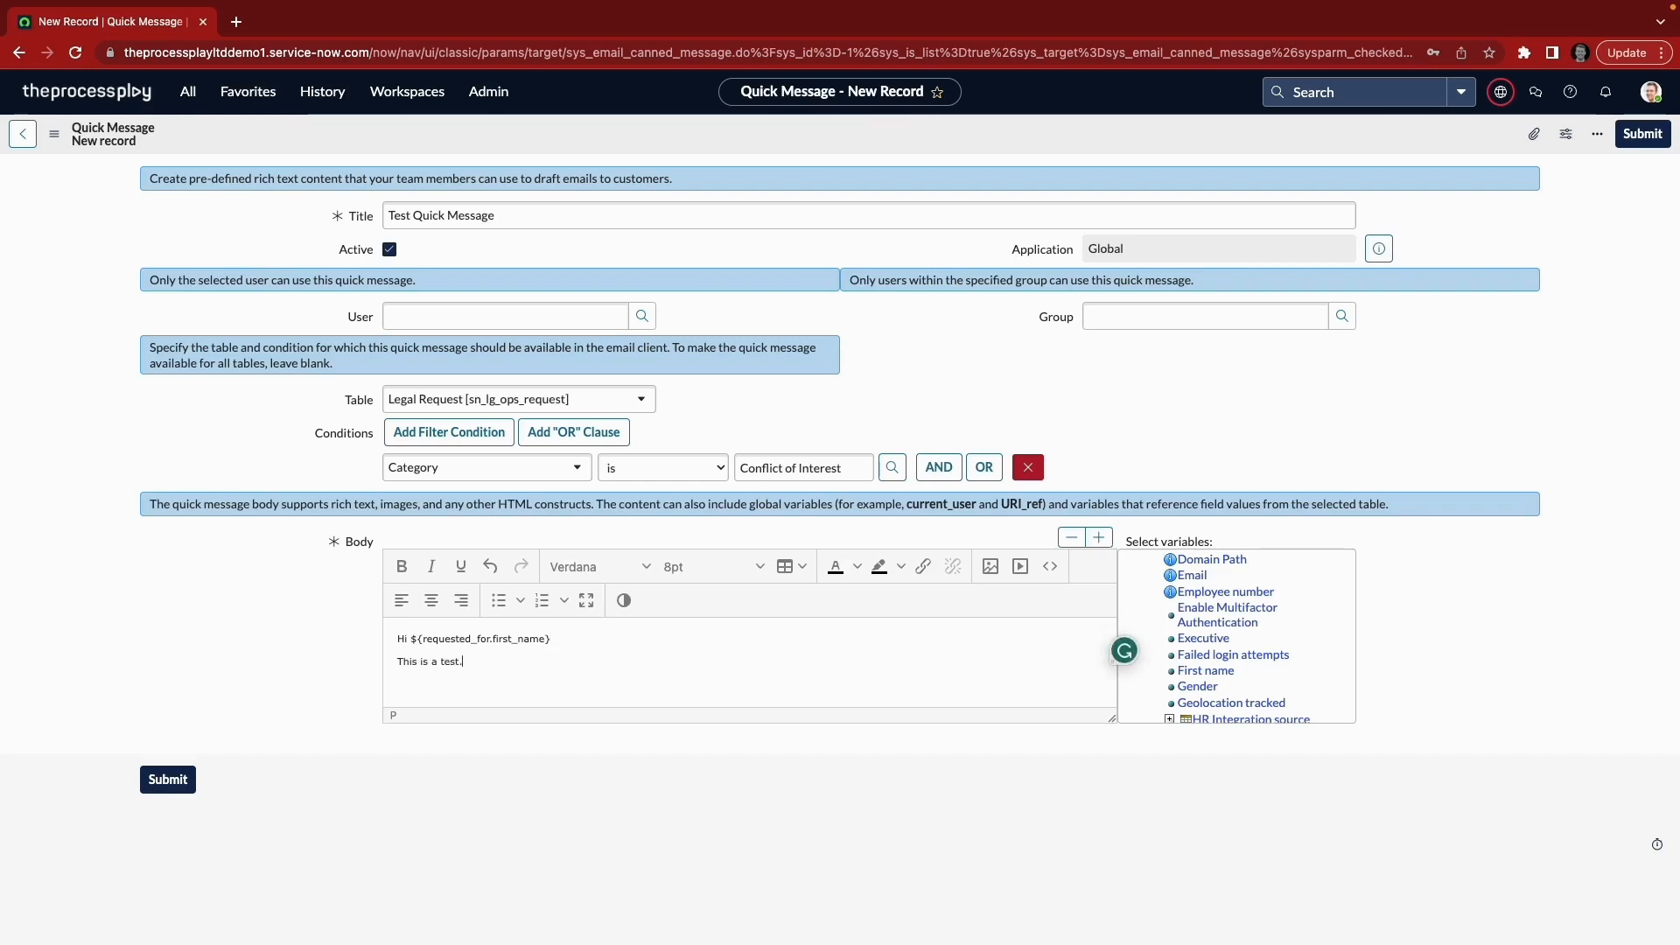
End the message body with "Thank you," and "Compliance and Ethics" on separate lines, and submit the quick message.
{"action": "key", "text": "Return"}
{"action": "type", "text": "t"}
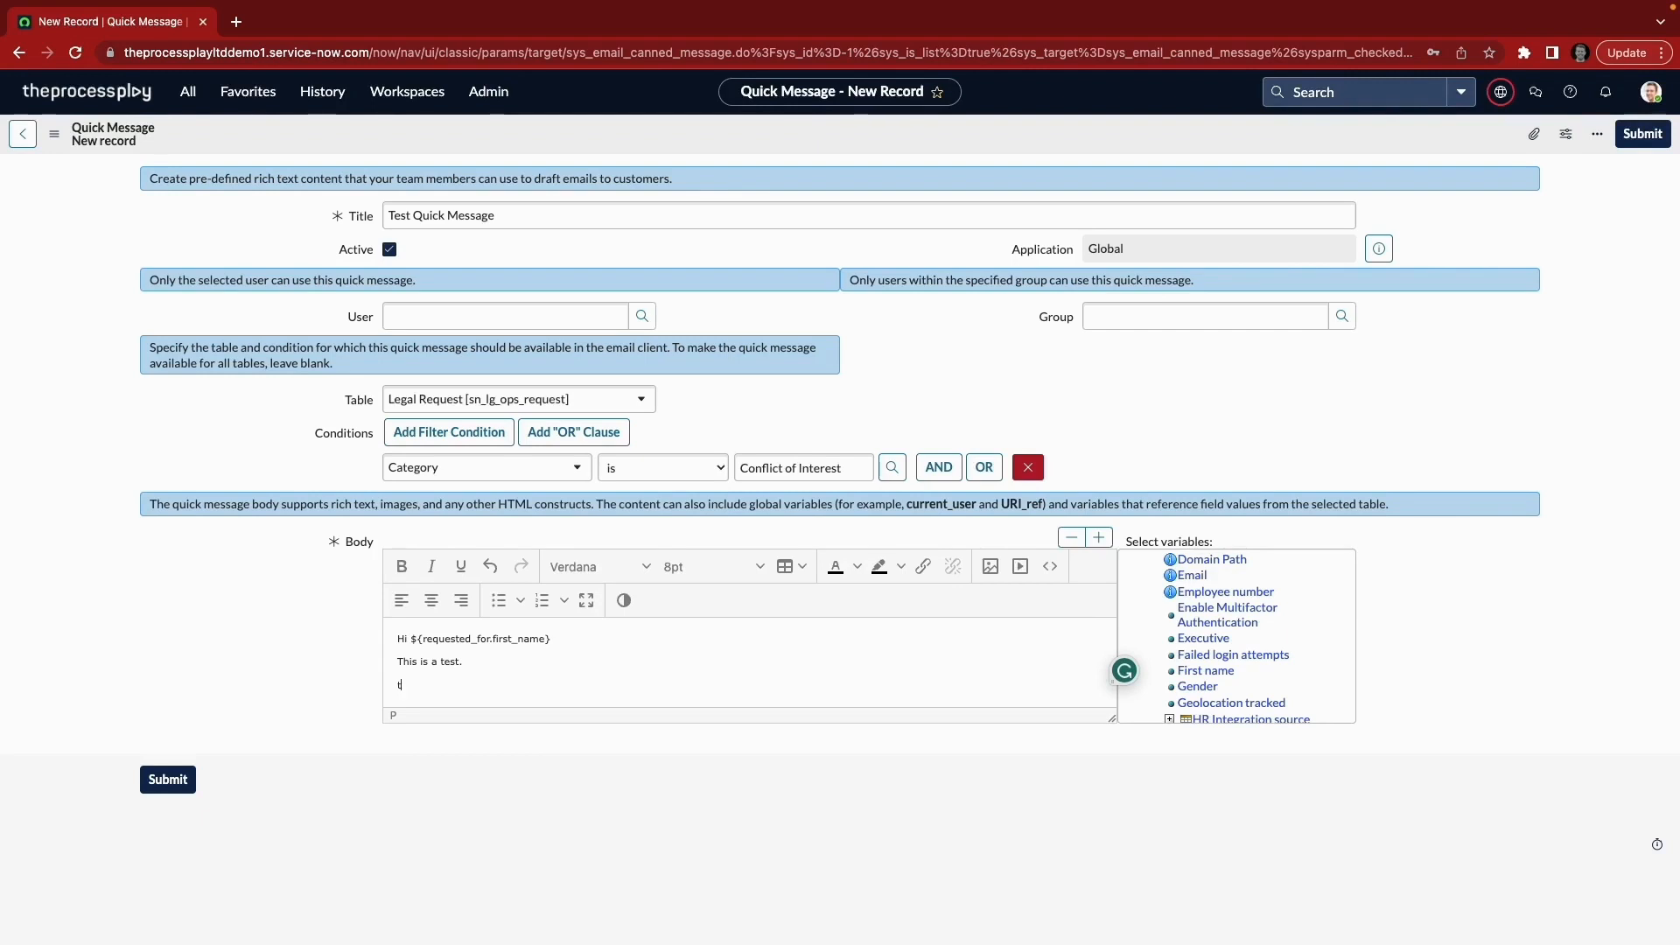
{"action": "type", "text": "han"}
{"action": "key", "text": "BackSpace"}
{"action": "key", "text": "BackSpace"}
{"action": "key", "text": "BackSpace"}
{"action": "key", "text": "BackSpace"}
{"action": "type", "text": "Thank you,"}
{"action": "key", "text": "Return"}
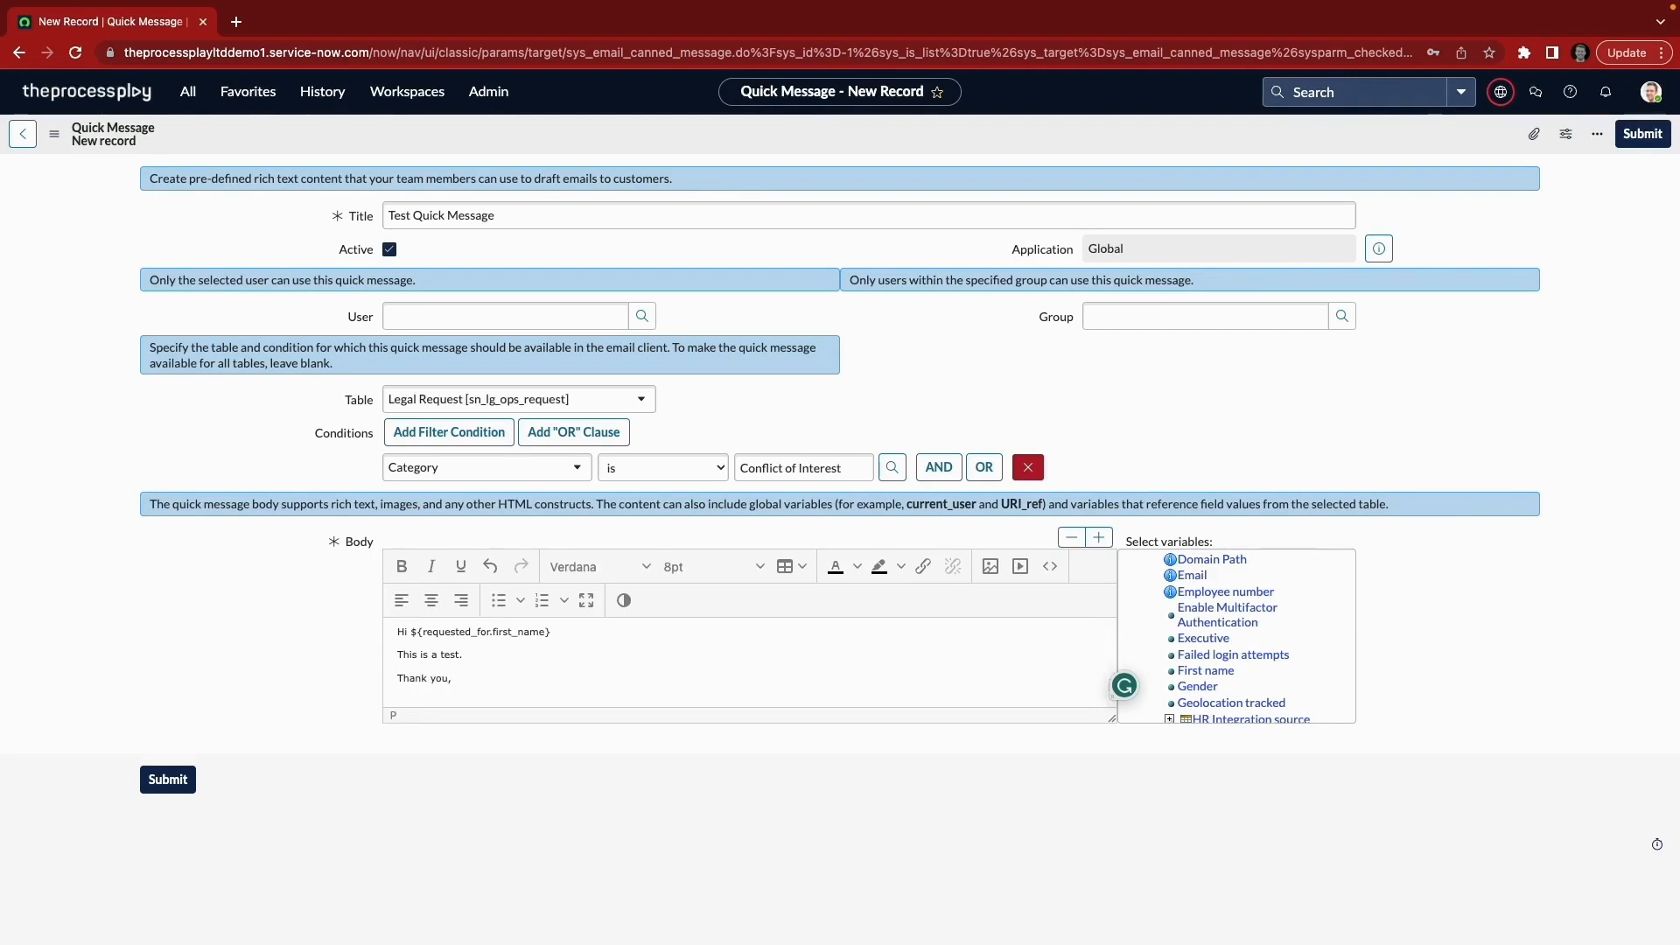
{"action": "type", "text": "Compliance and Ethics"}
{"action": "left_click", "coordinate": [1649, 134]}
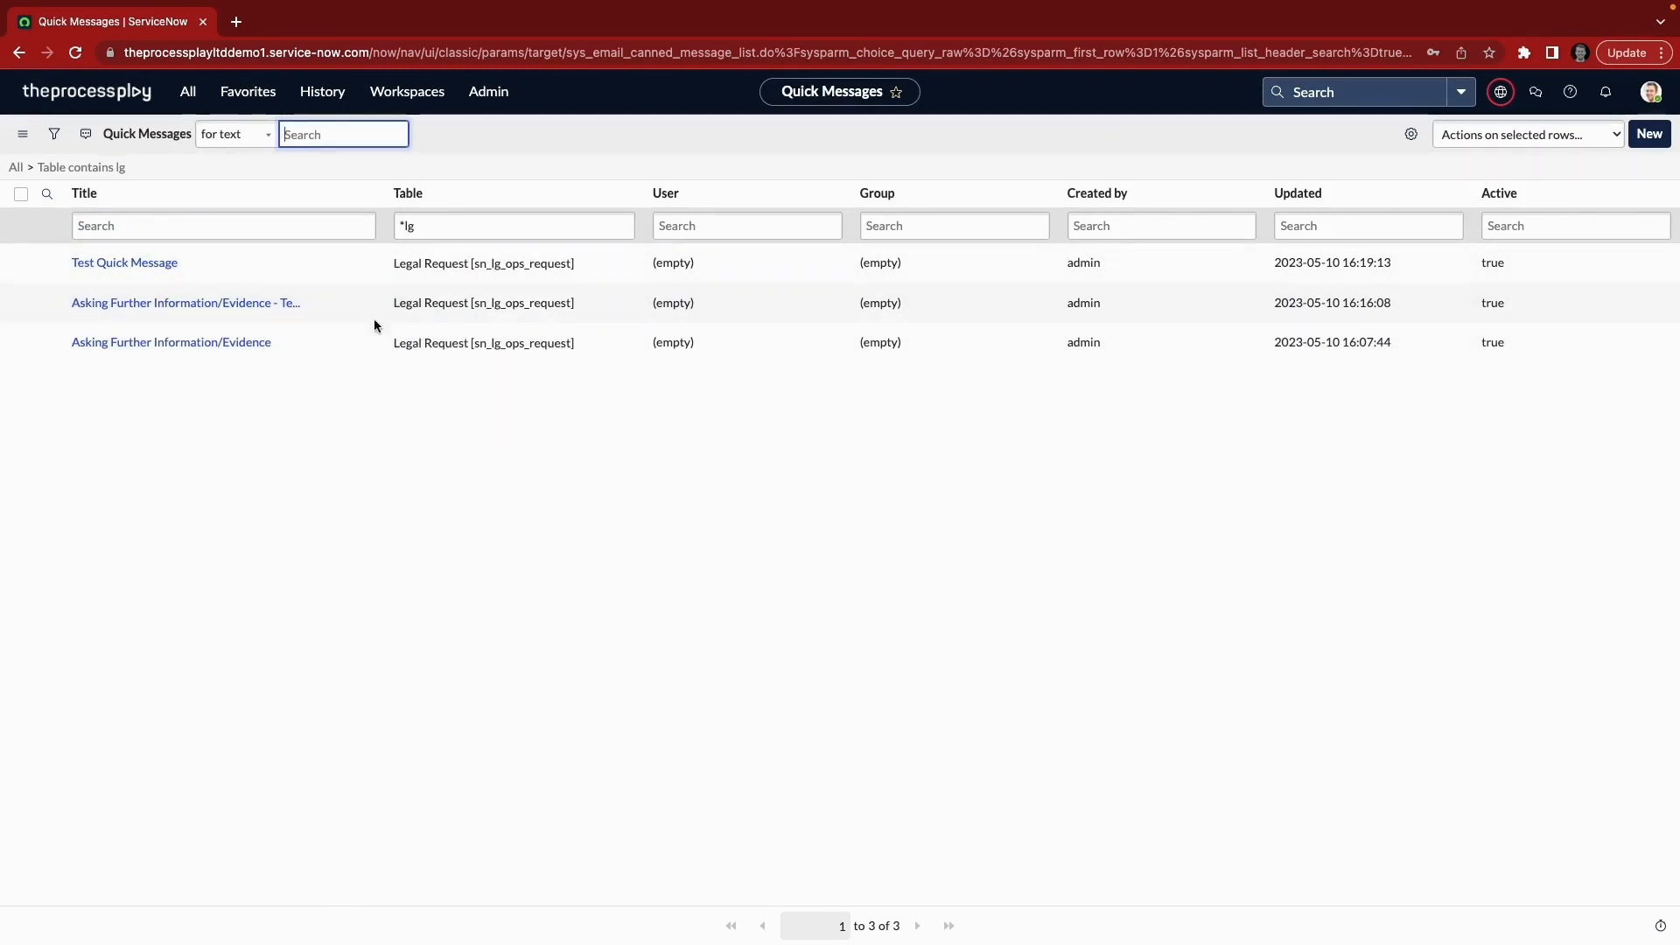
Find the Legal Counsel Center by filtering the navigator for "legal coun" and open the workspace.
{"action": "left_click", "coordinate": [189, 91]}
{"action": "left_click", "coordinate": [257, 139]}
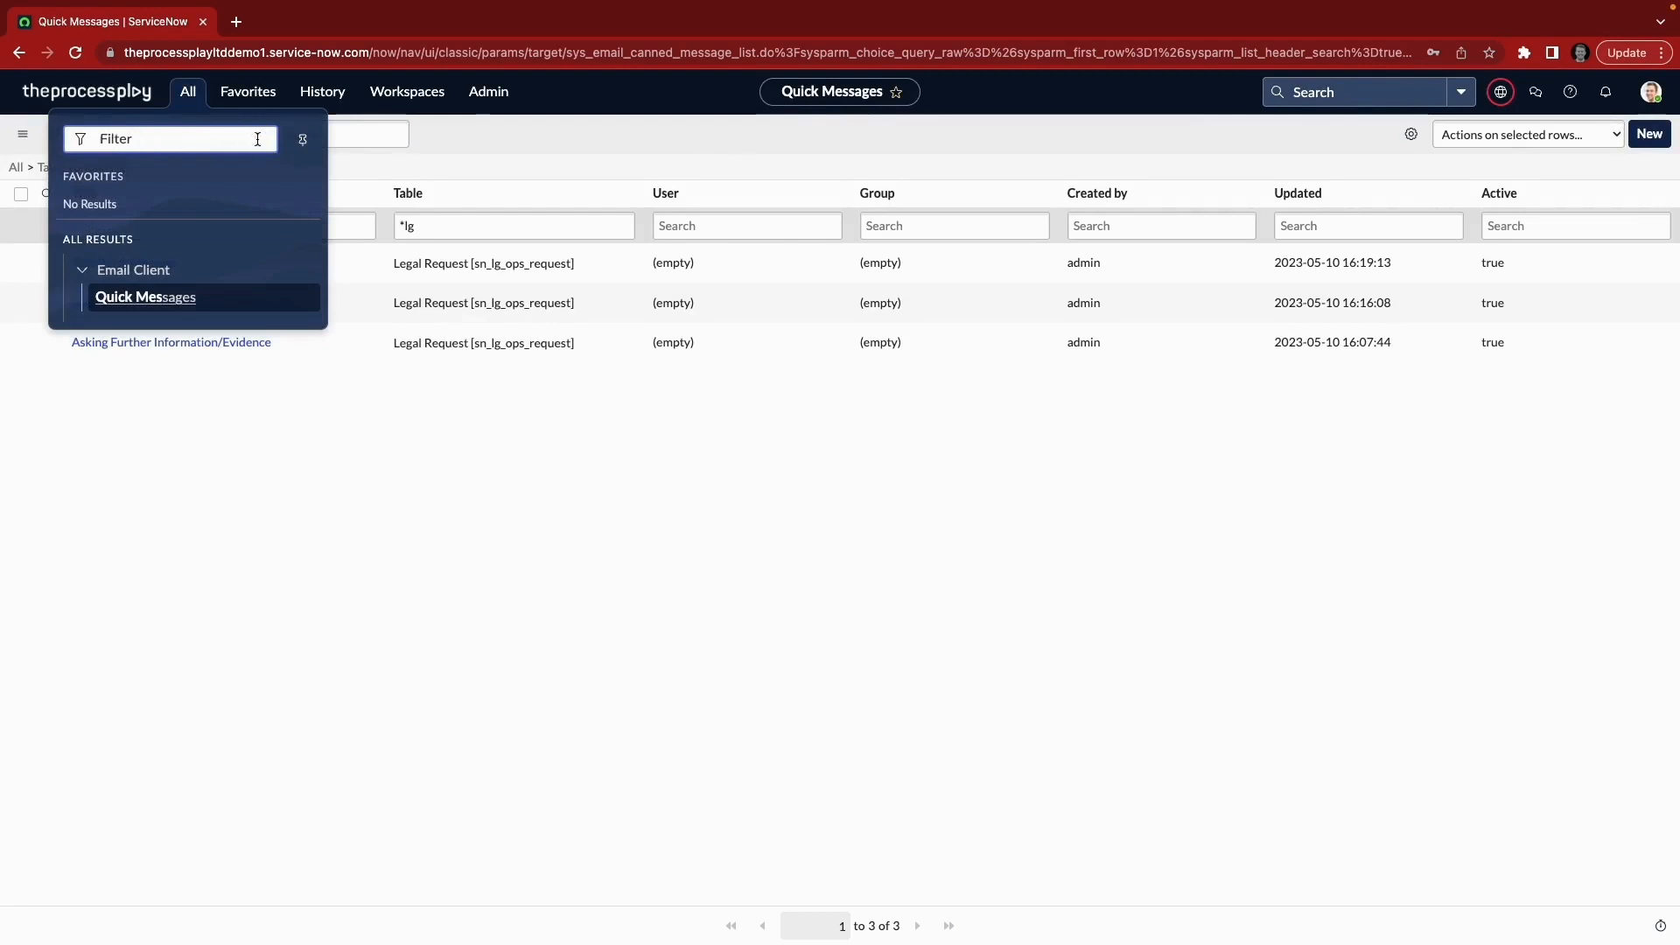
{"action": "type", "text": "legal cou"}
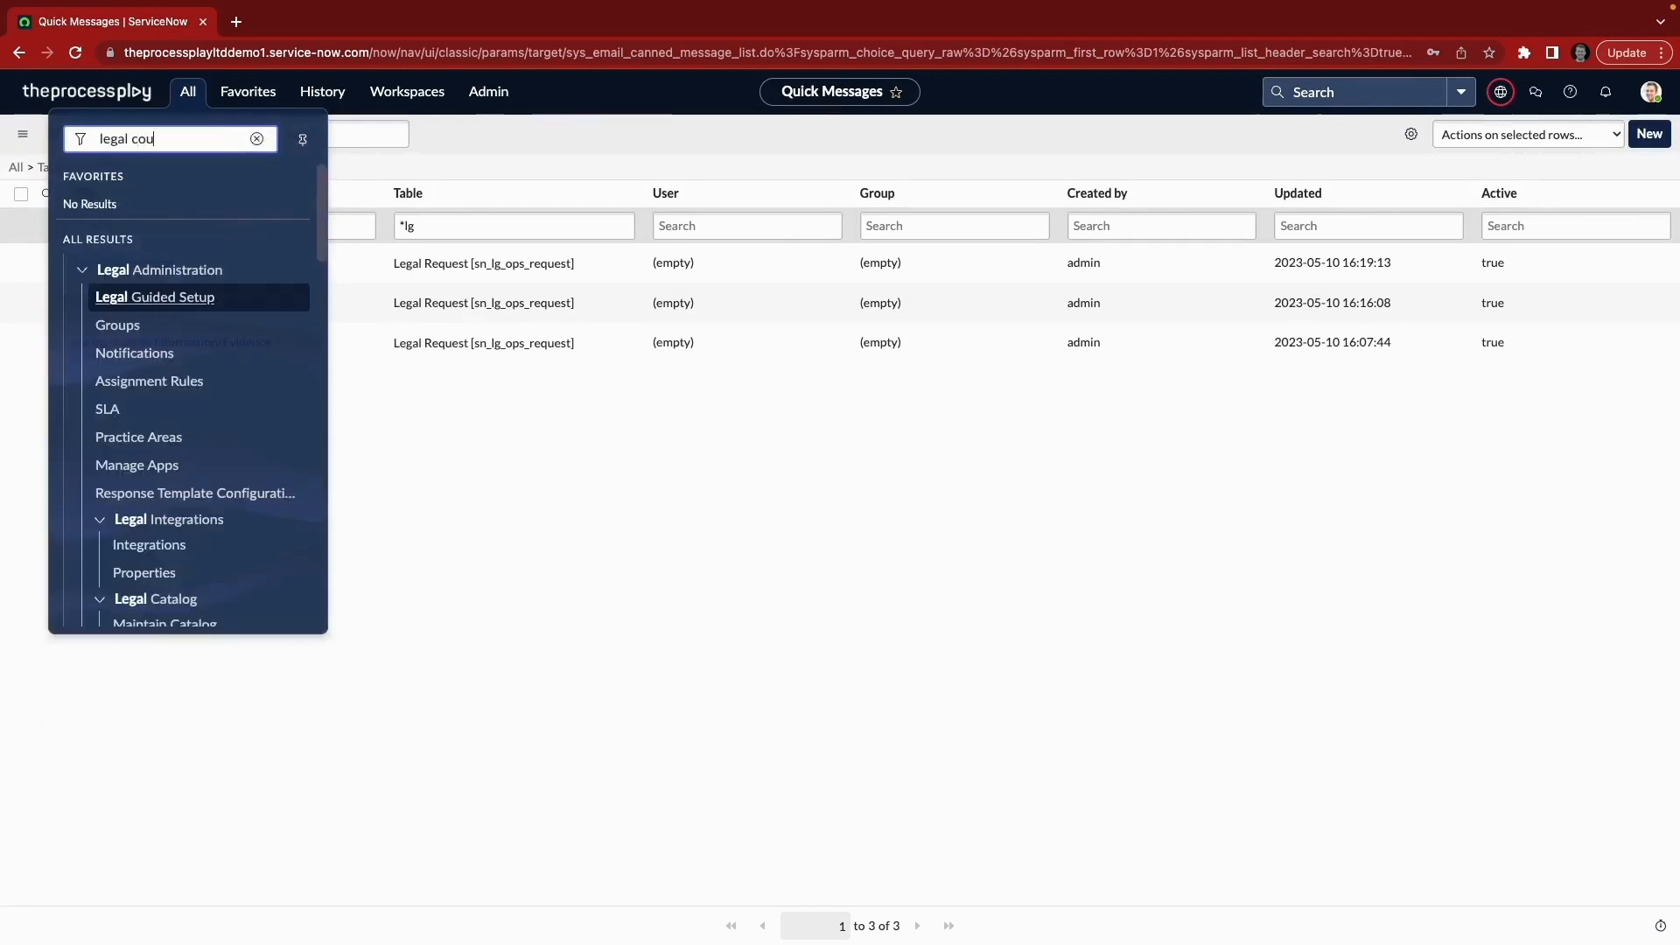
{"action": "type", "text": "n"}
{"action": "left_click", "coordinate": [202, 296]}
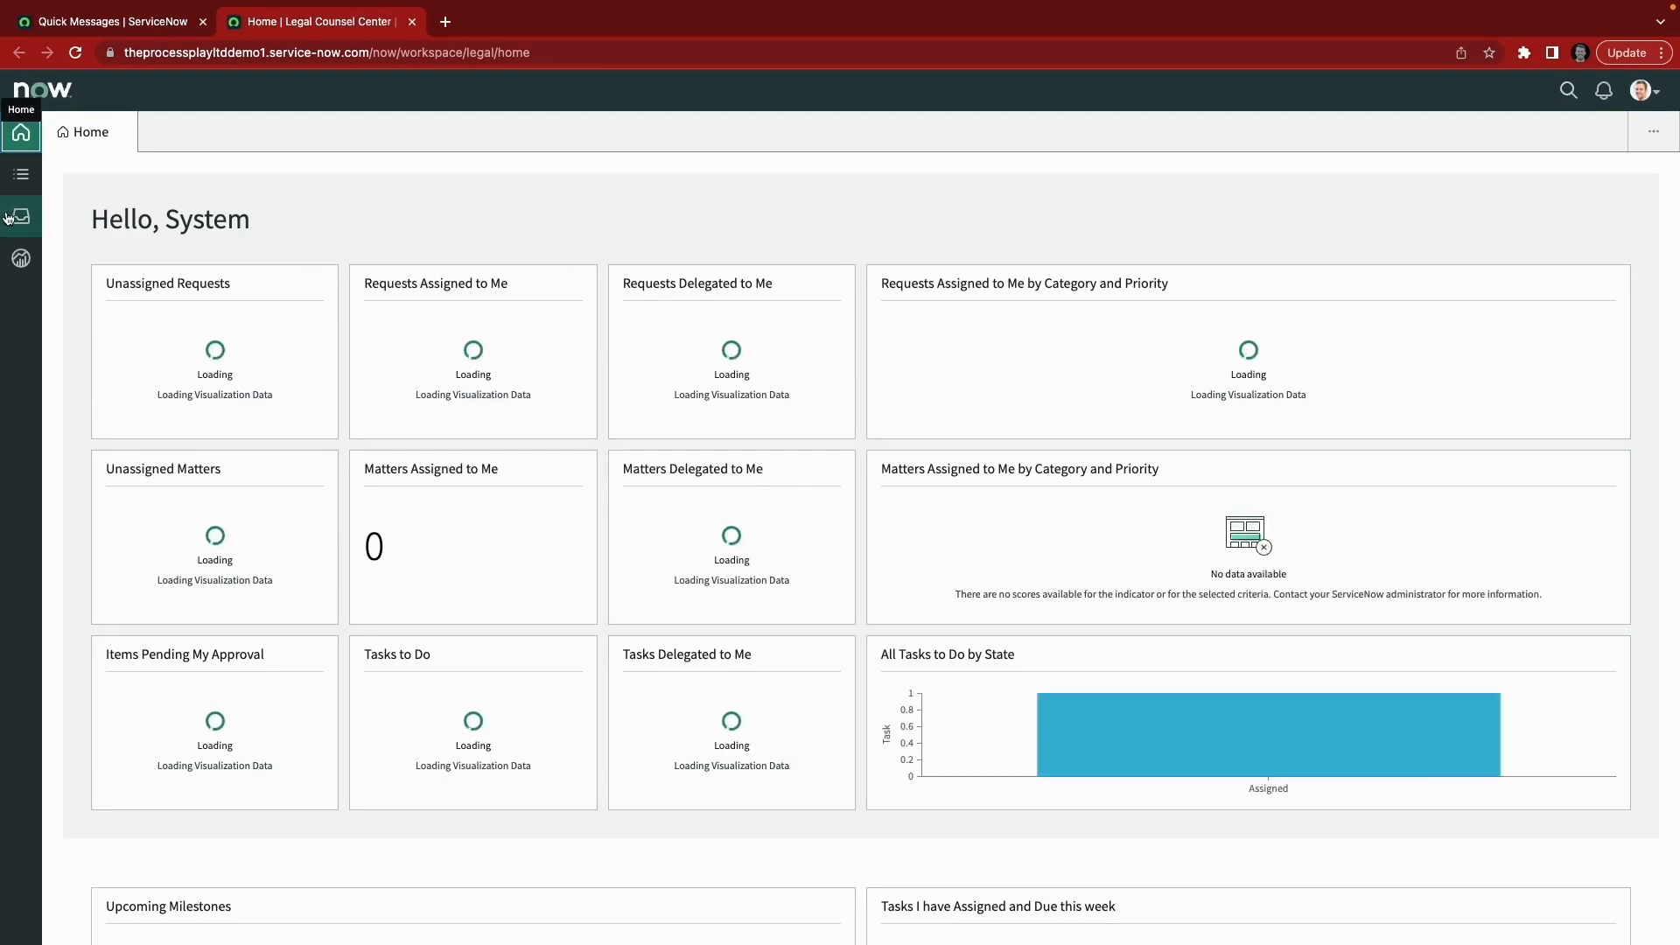
List all legal requests and open Conflict of Interest request LR0000460.
{"action": "left_click", "coordinate": [21, 185]}
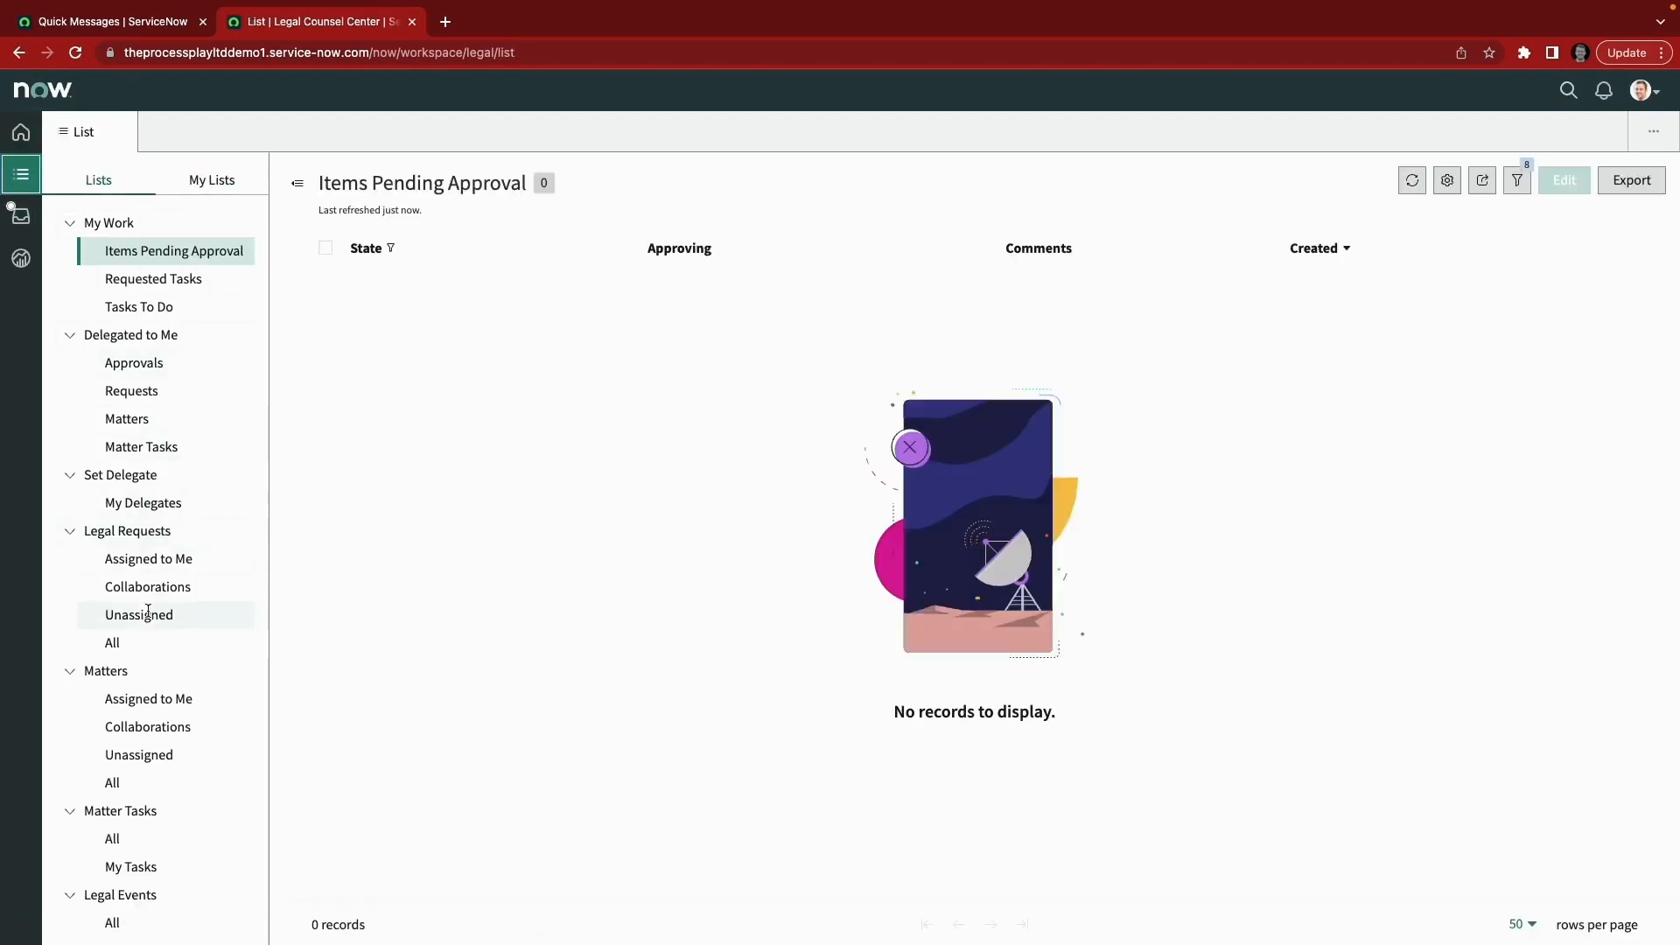
{"action": "left_click", "coordinate": [139, 643]}
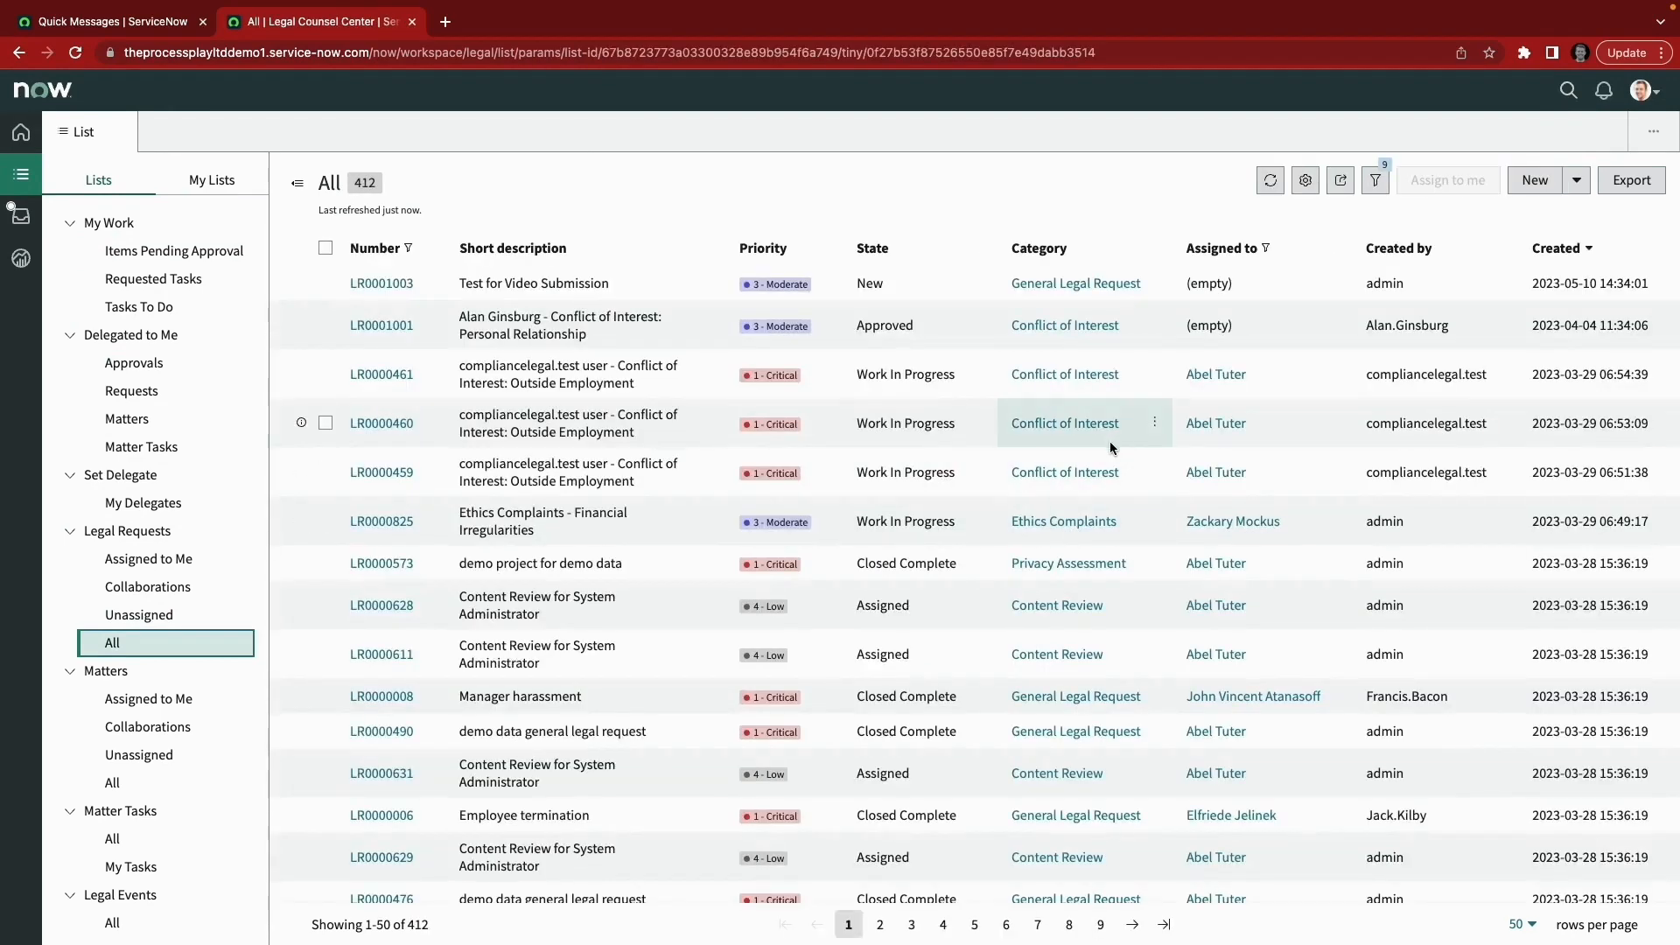
{"action": "left_click", "coordinate": [380, 425]}
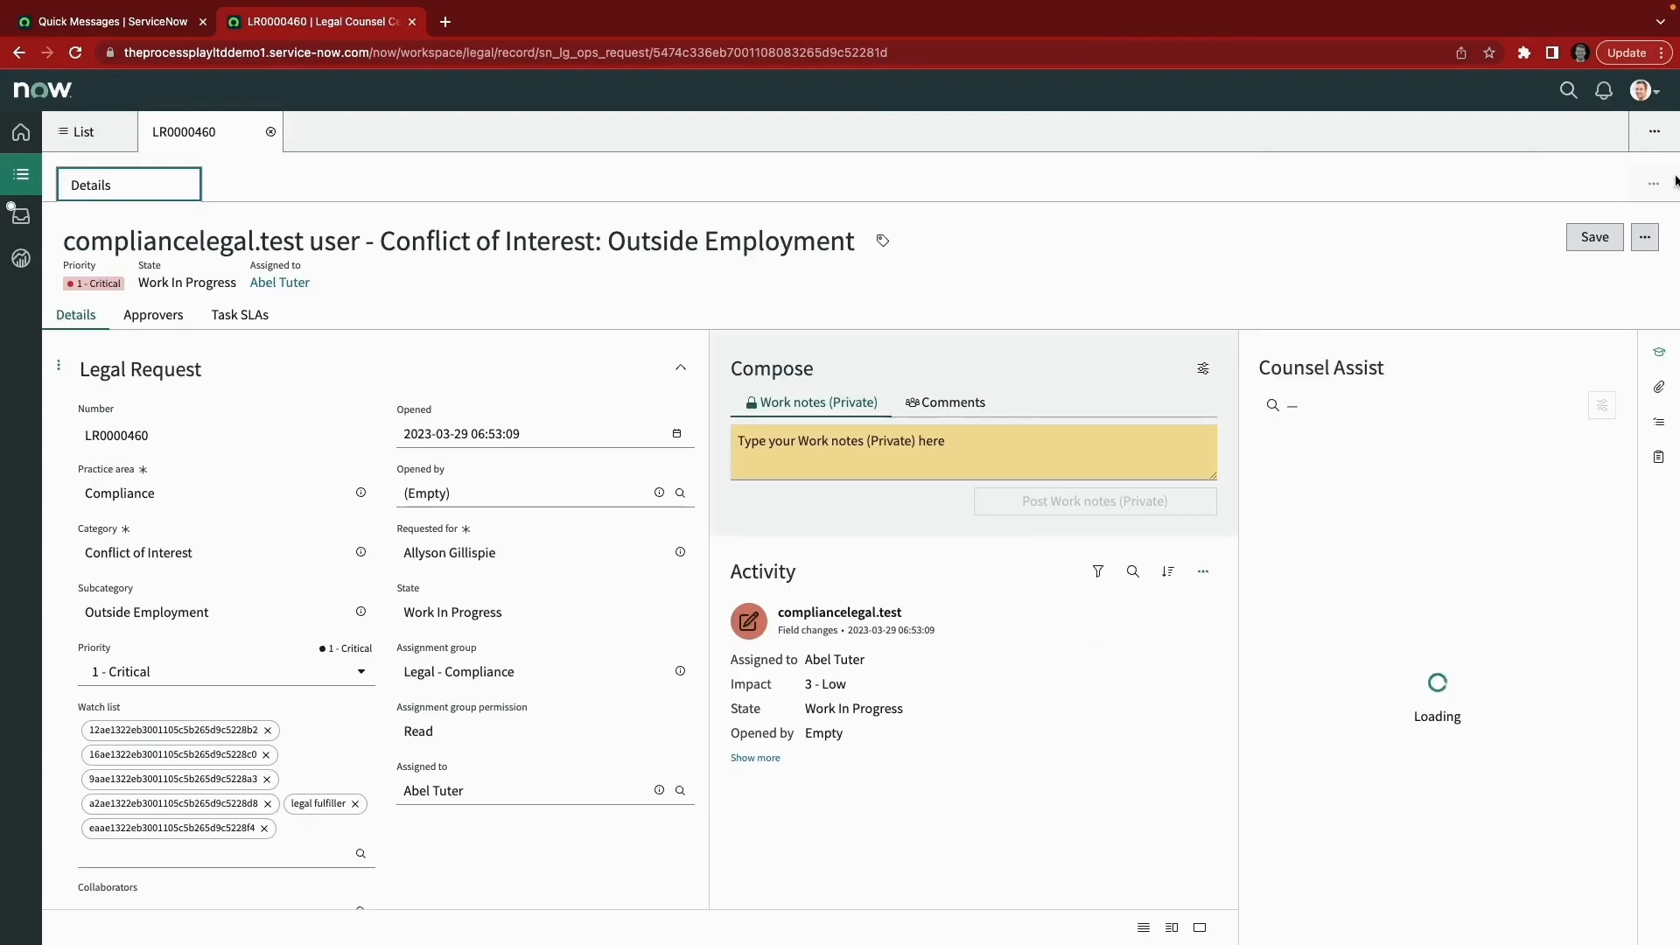
Start a new email draft from the legal request and compare its available quick messages with the Quick Messages list.
{"action": "left_click", "coordinate": [1646, 234]}
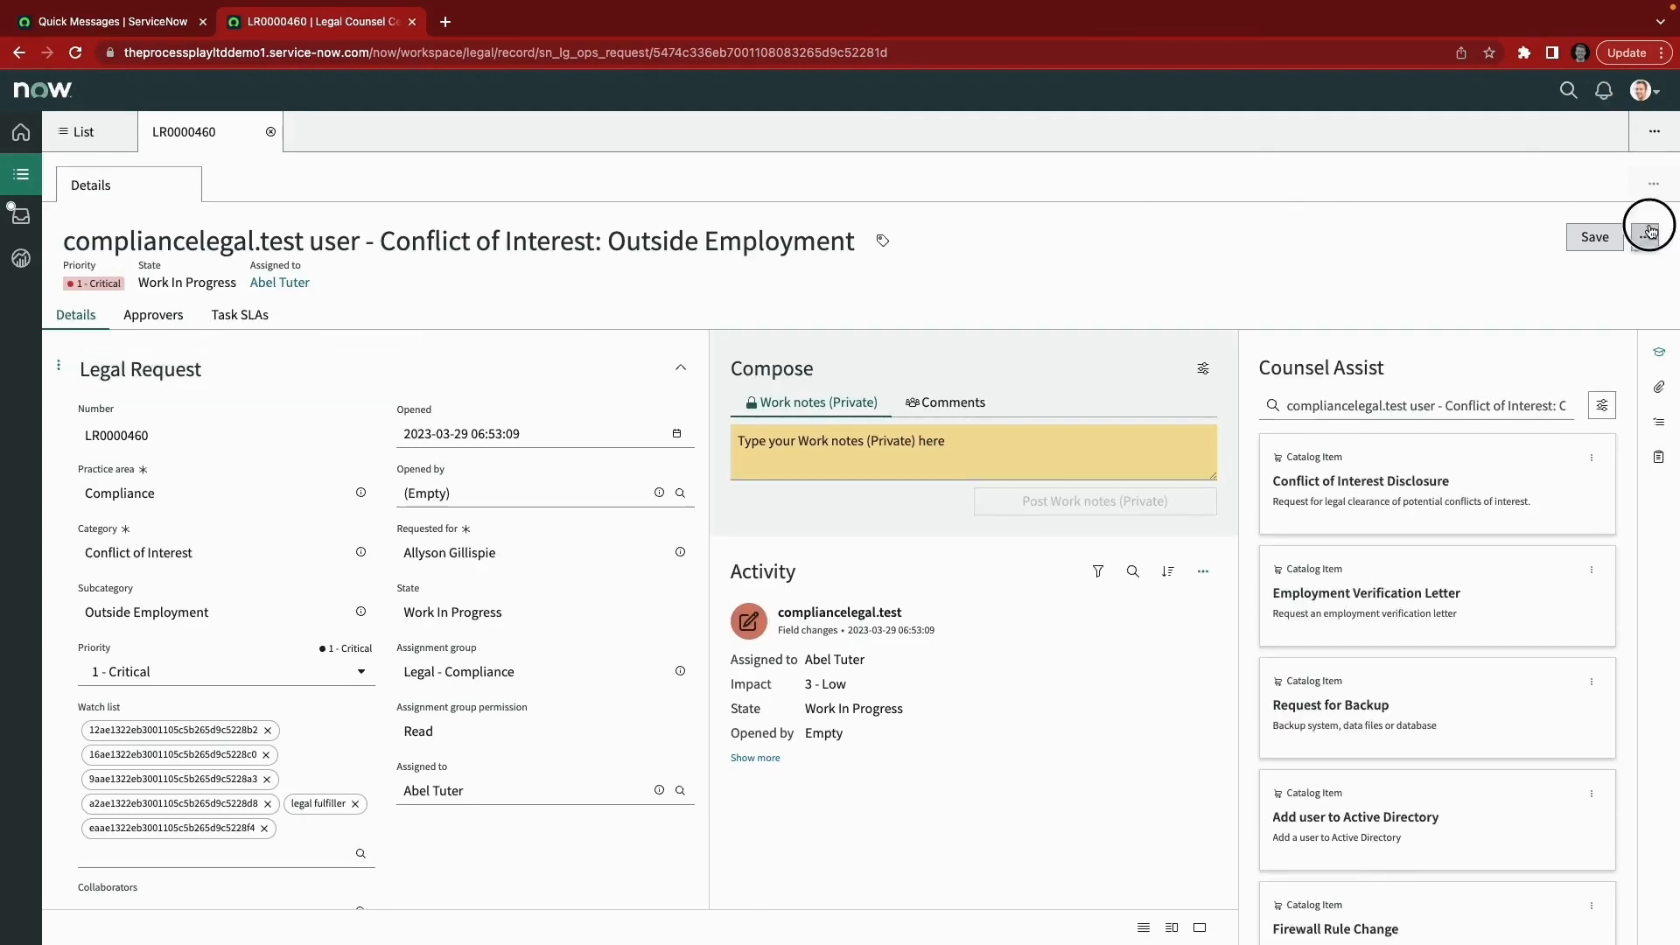
{"action": "left_click", "coordinate": [1612, 263]}
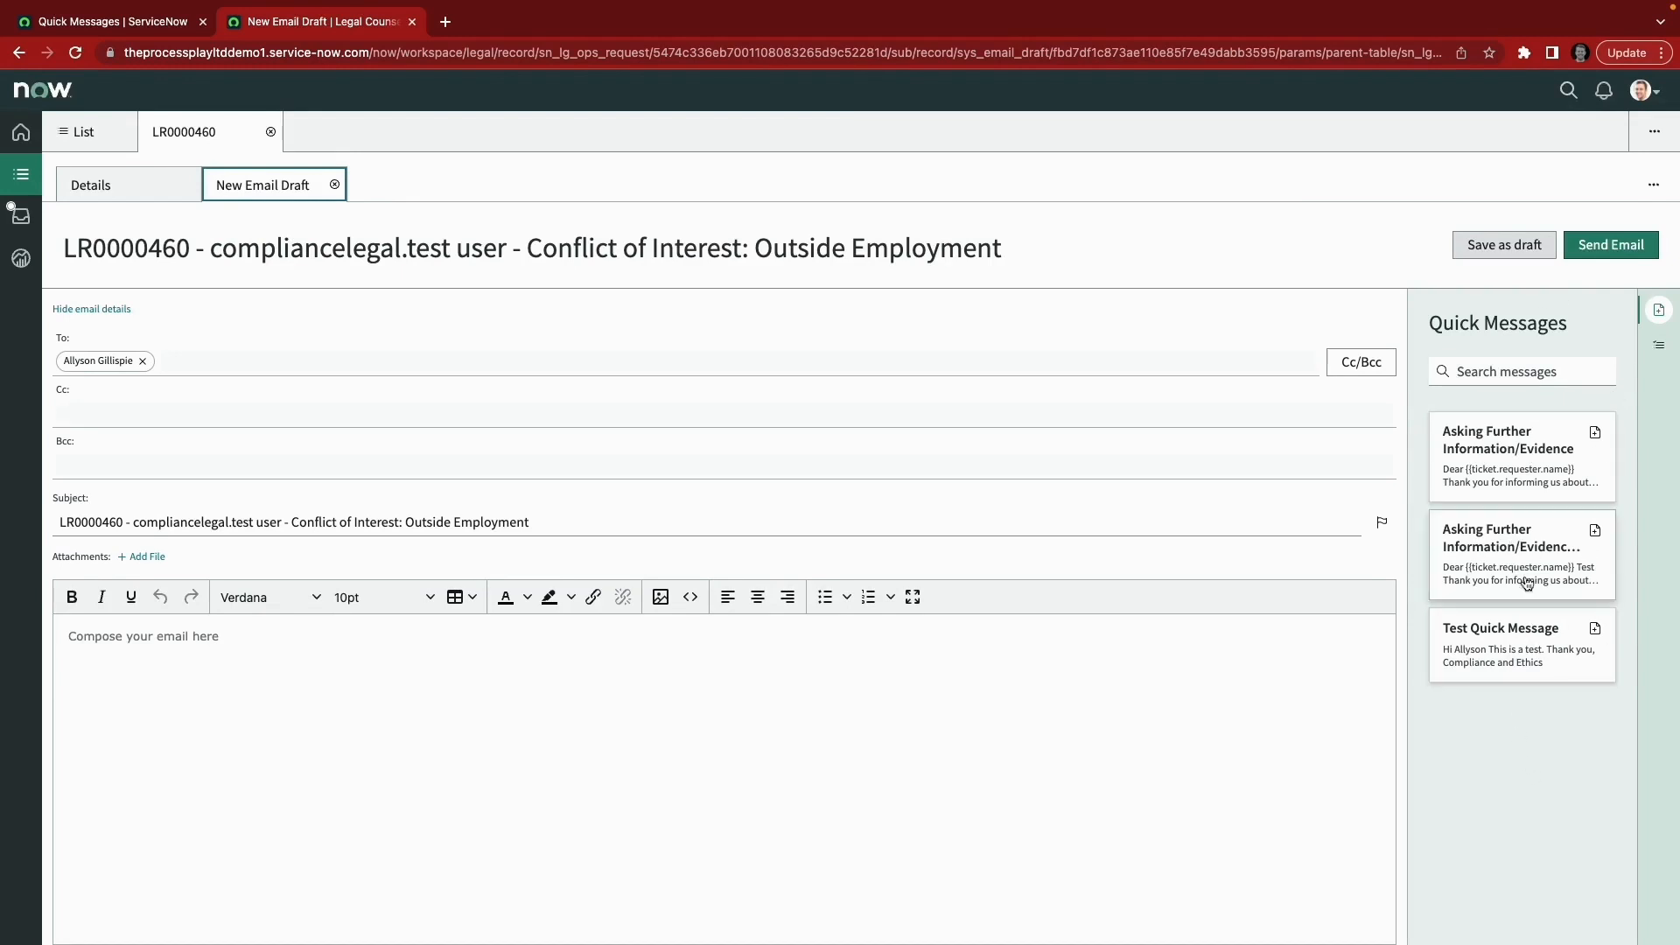
{"action": "left_click", "coordinate": [147, 27]}
{"action": "left_click", "coordinate": [325, 21]}
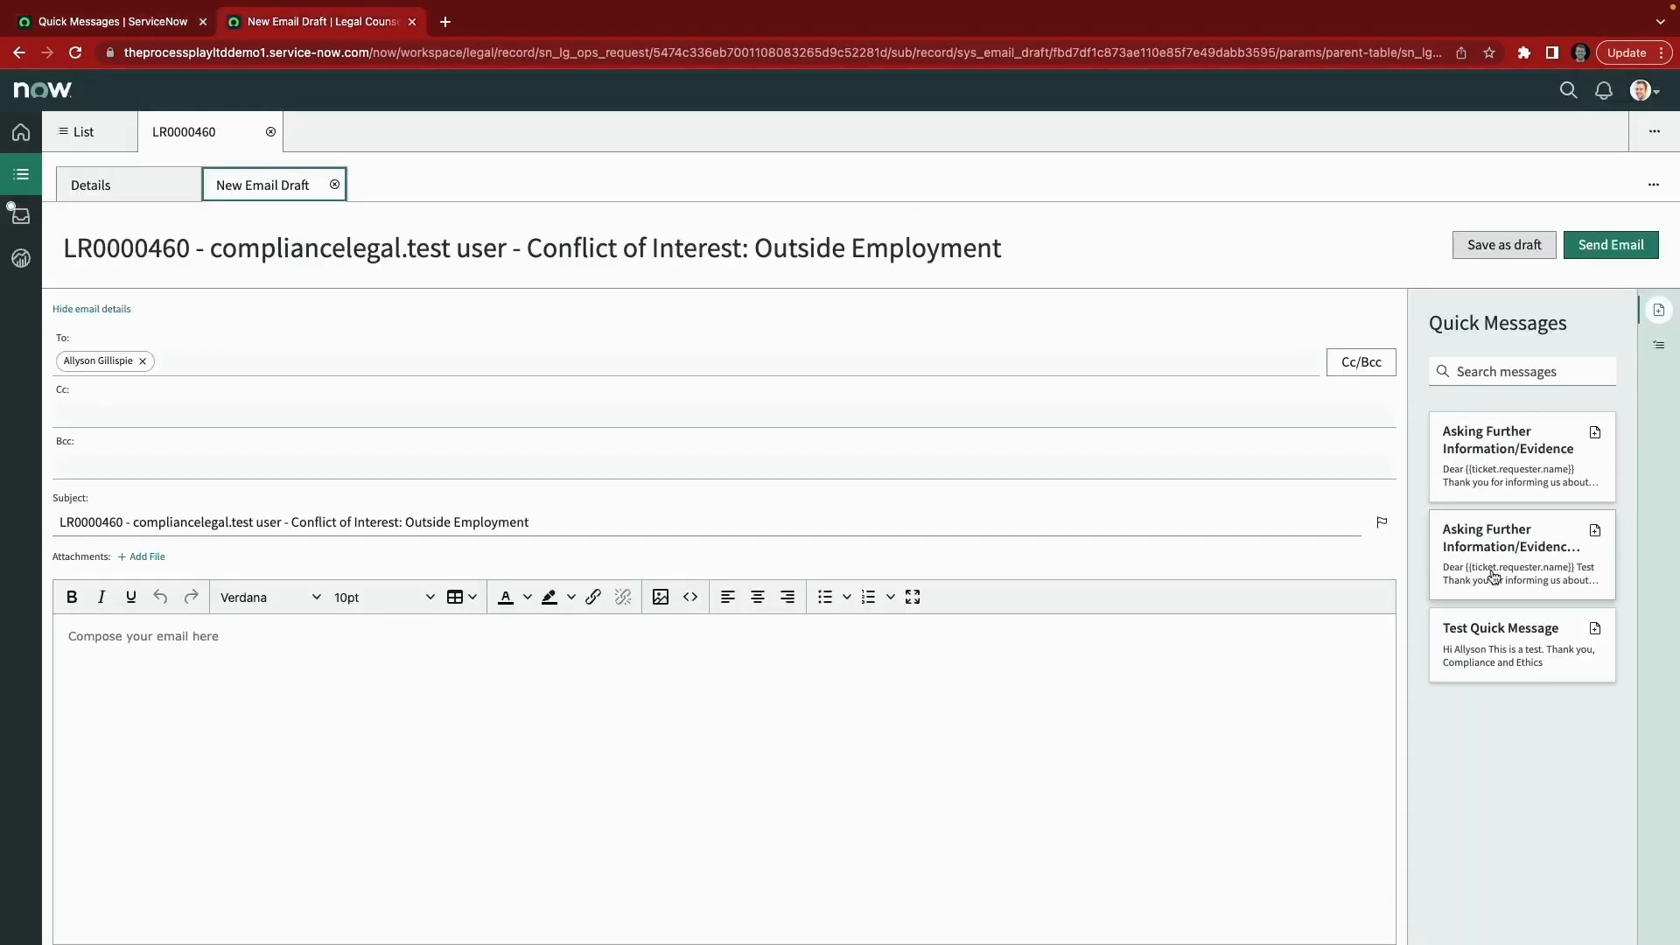